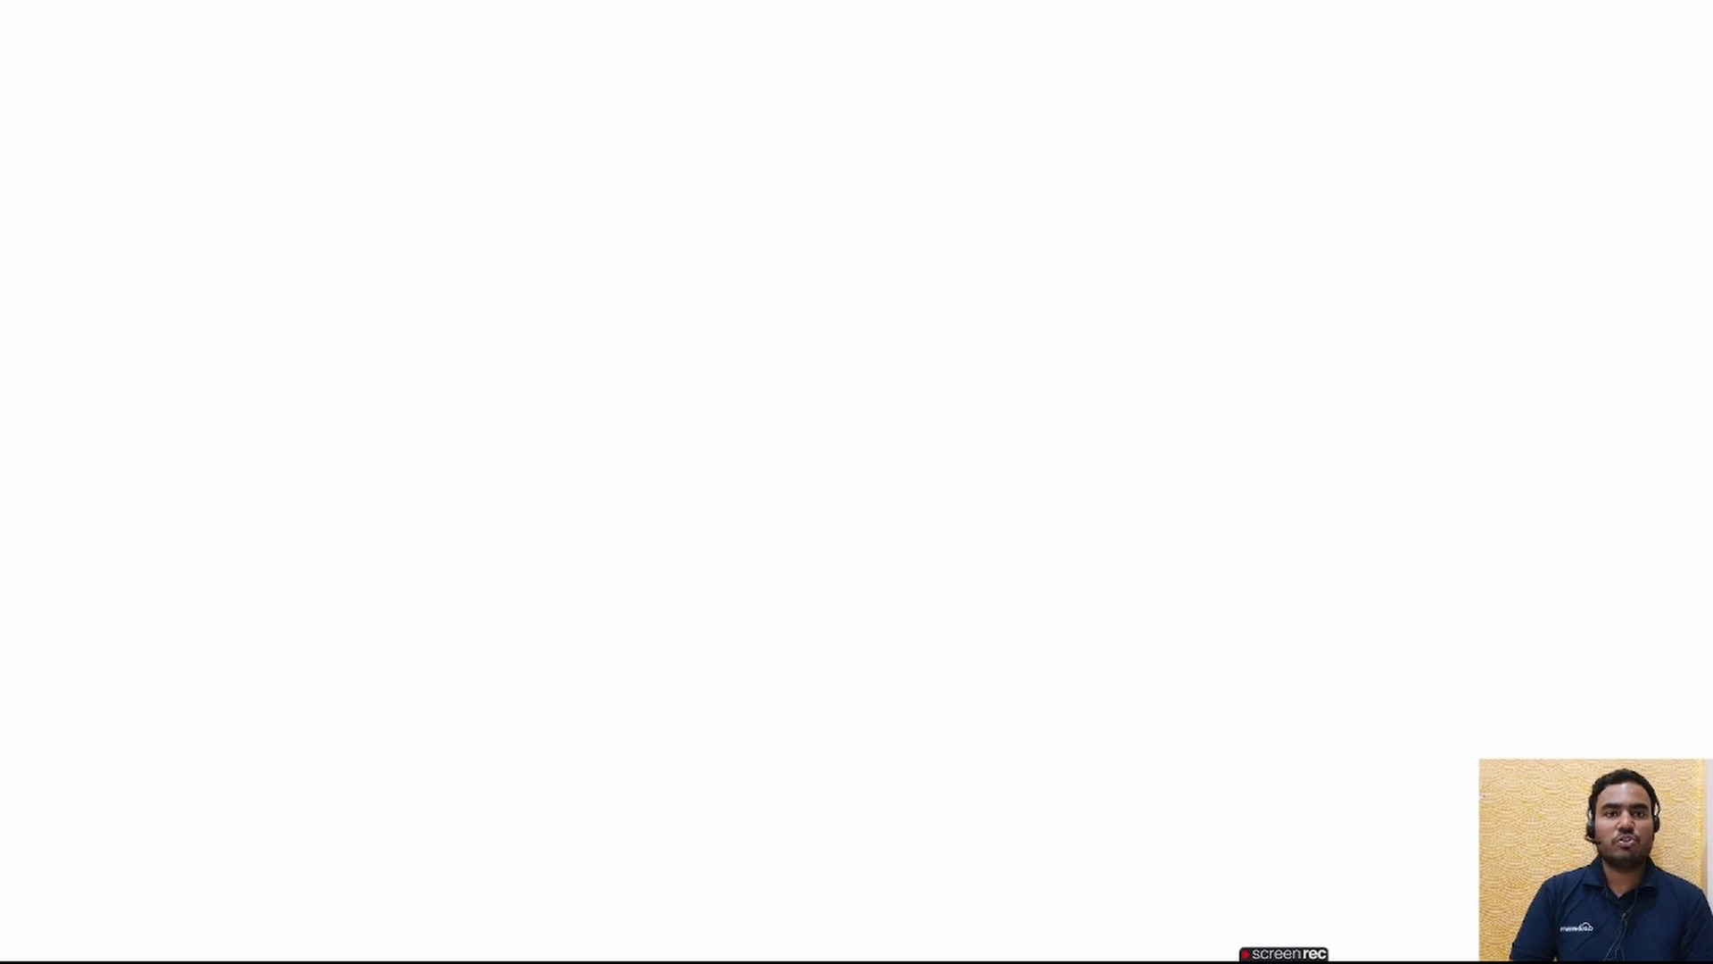
- Exit the PowerPoint slideshow and bring the Edge browser window to the front
key("Escape")
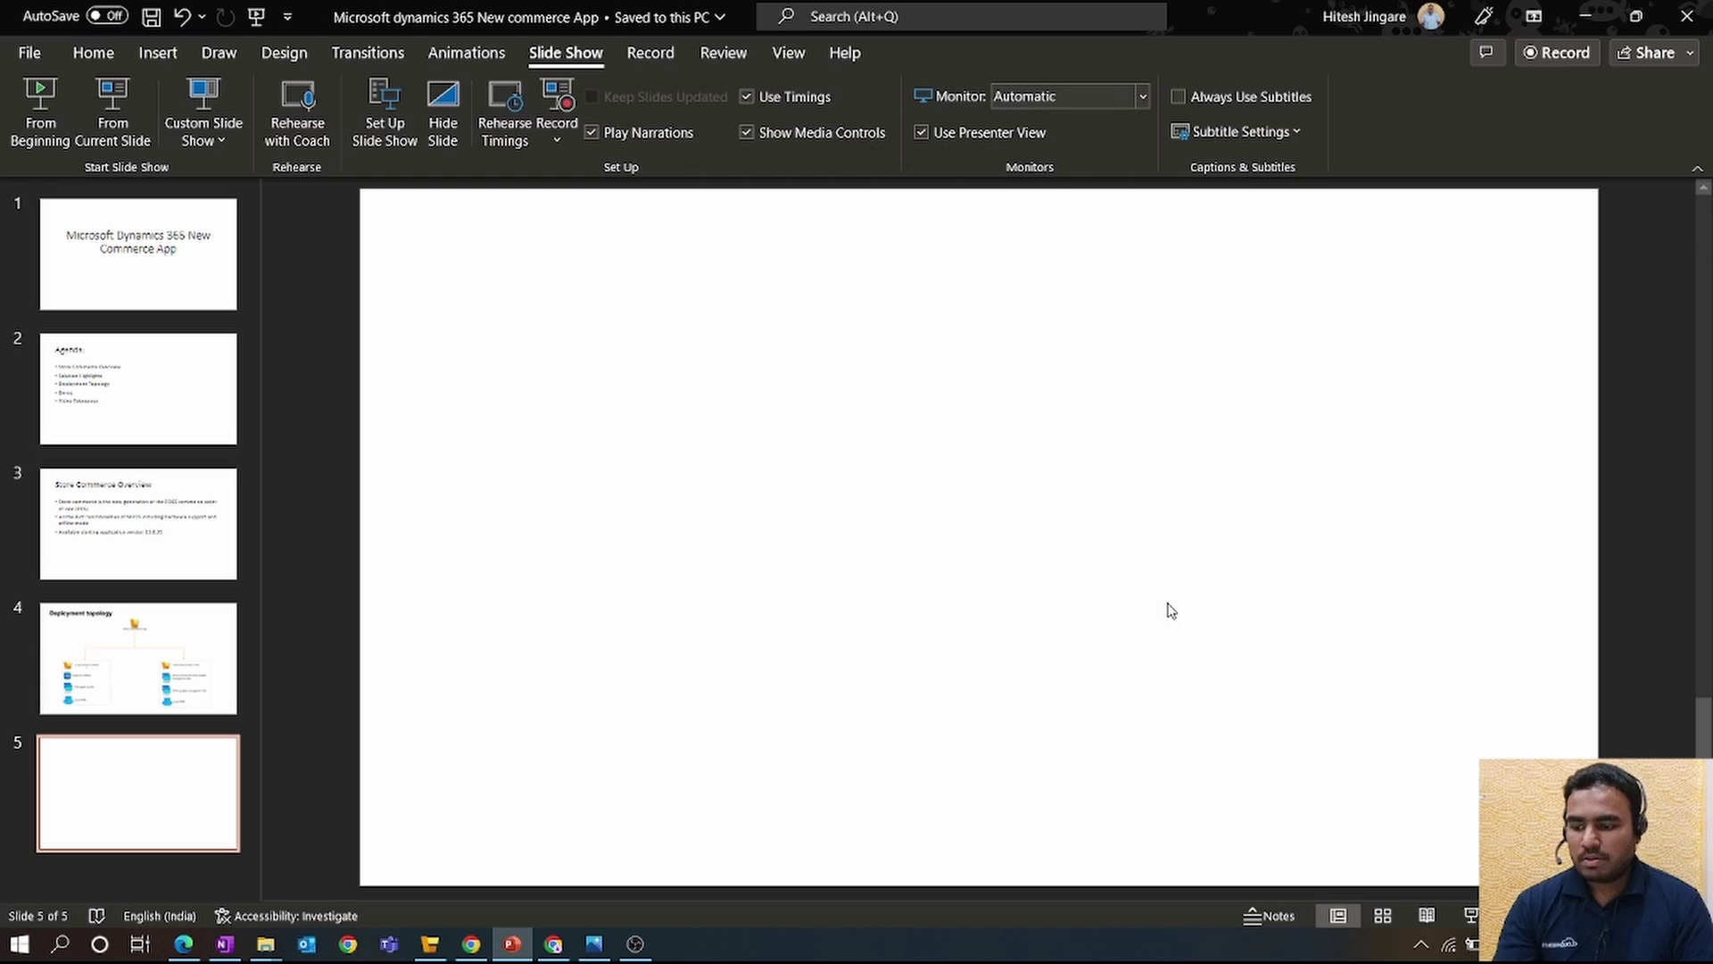
left_click(183, 944)
- In a new tab, go to the Retail Self-service packages in the LCS shared asset library
left_click(872, 14)
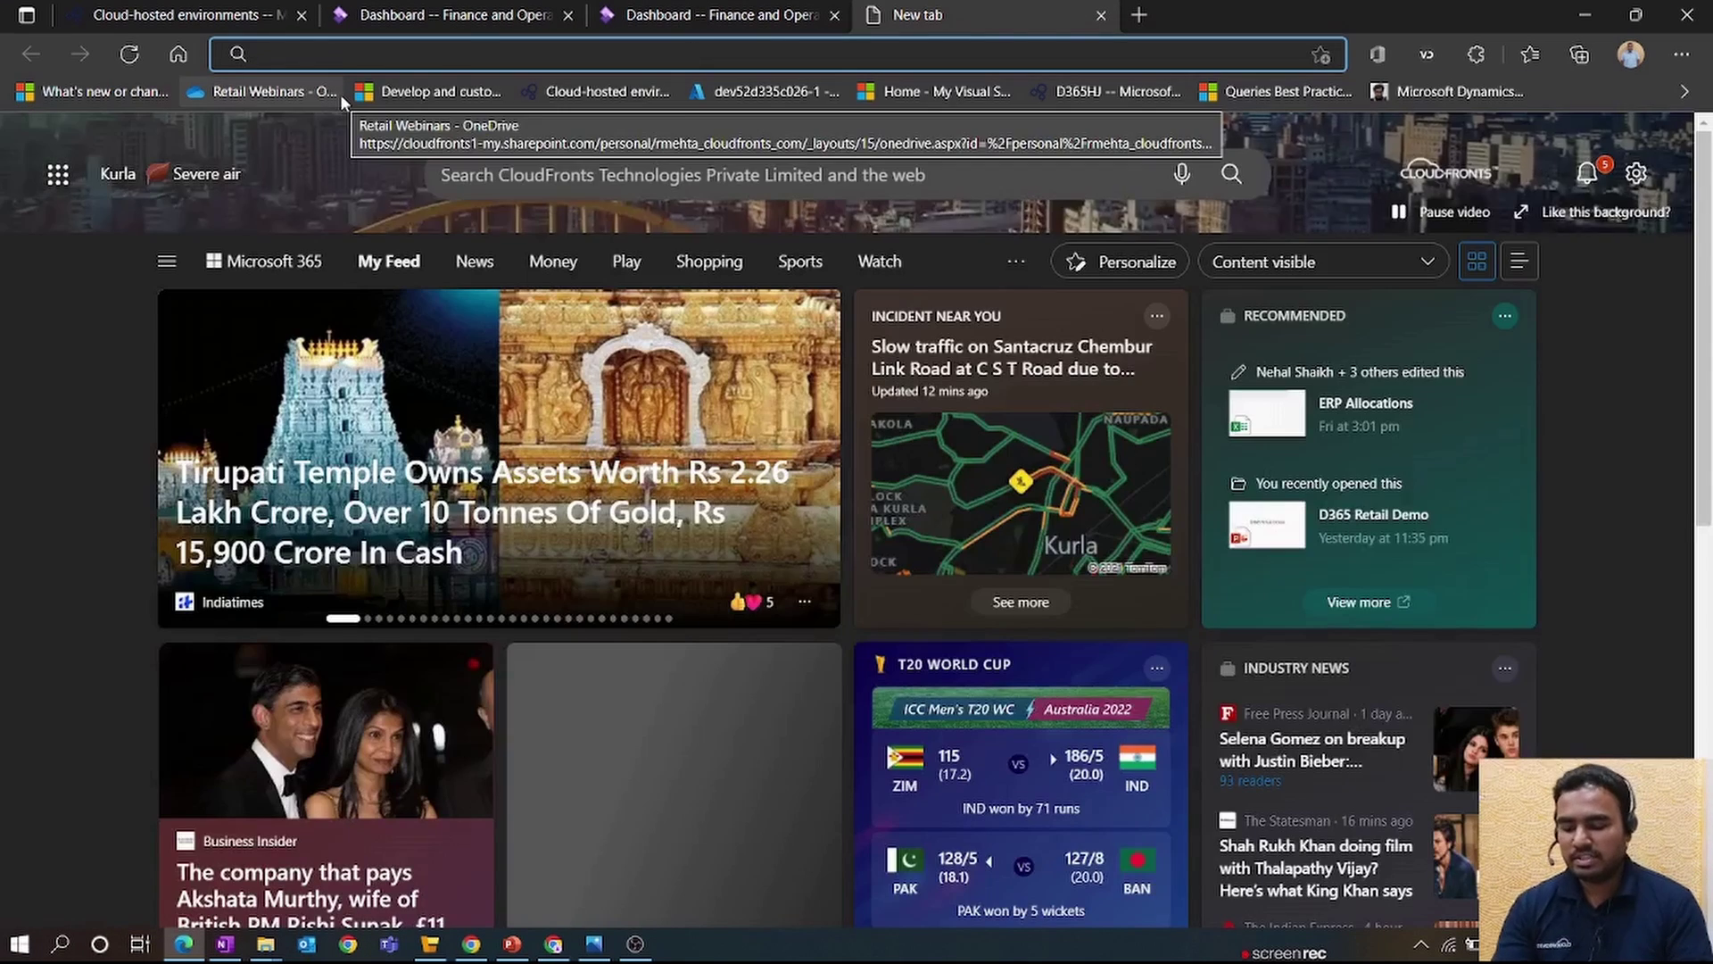
left_click(340, 93)
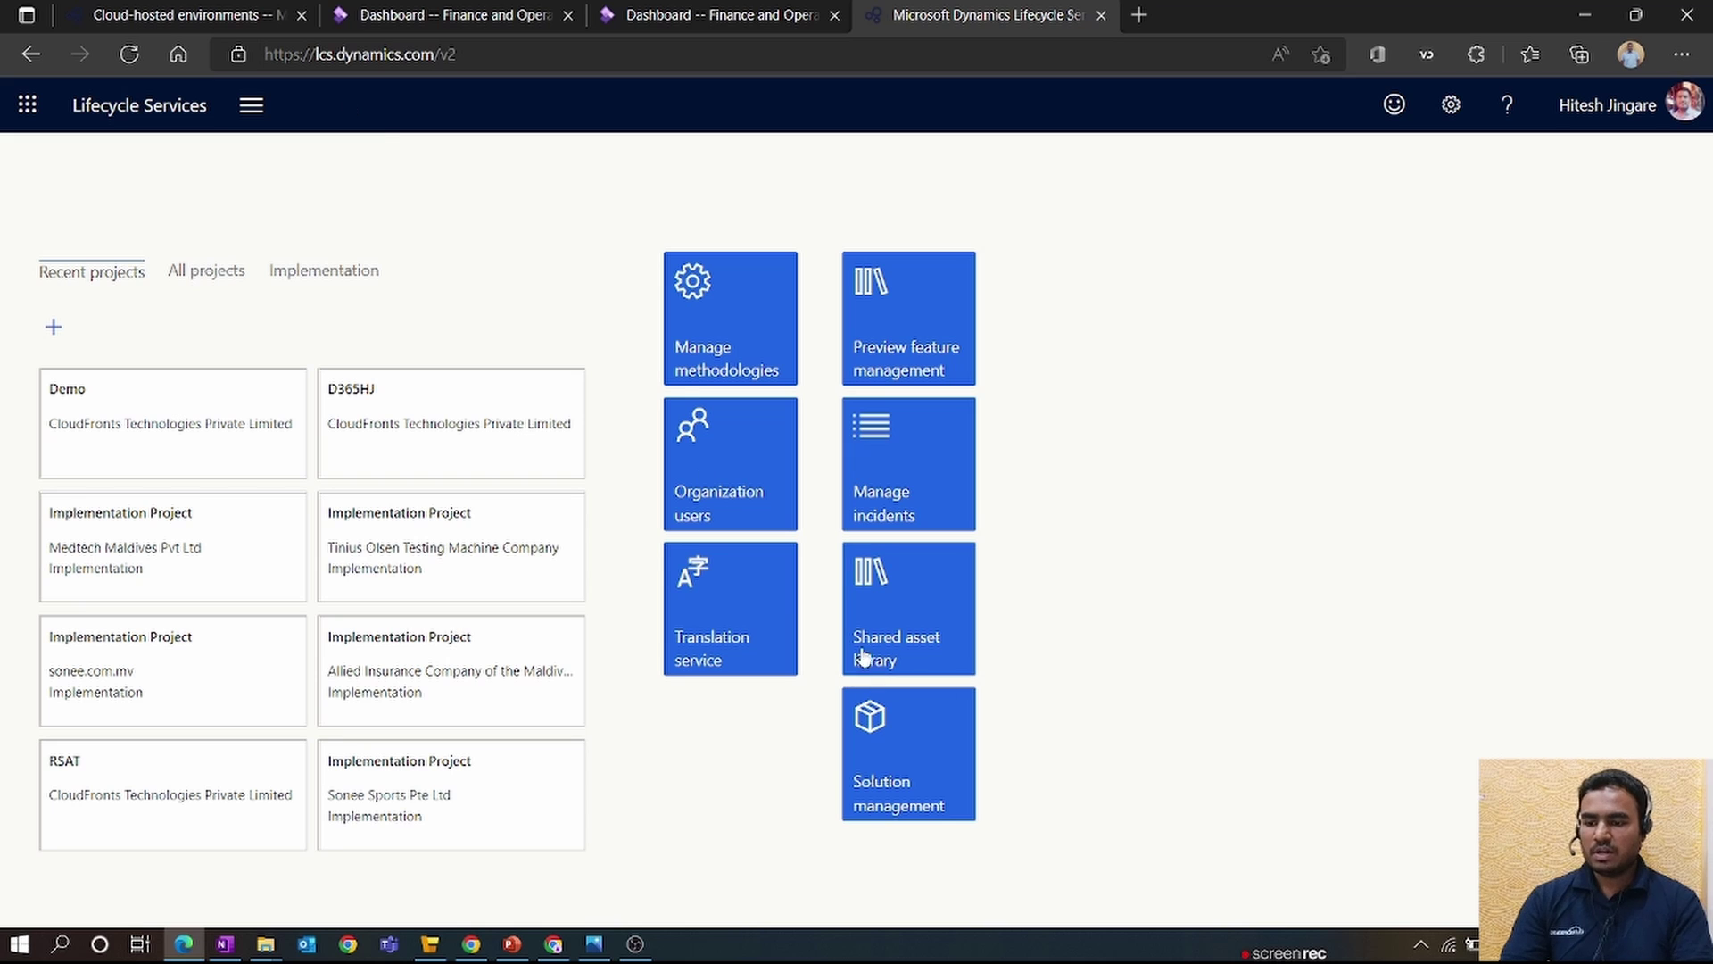
left_click(918, 618)
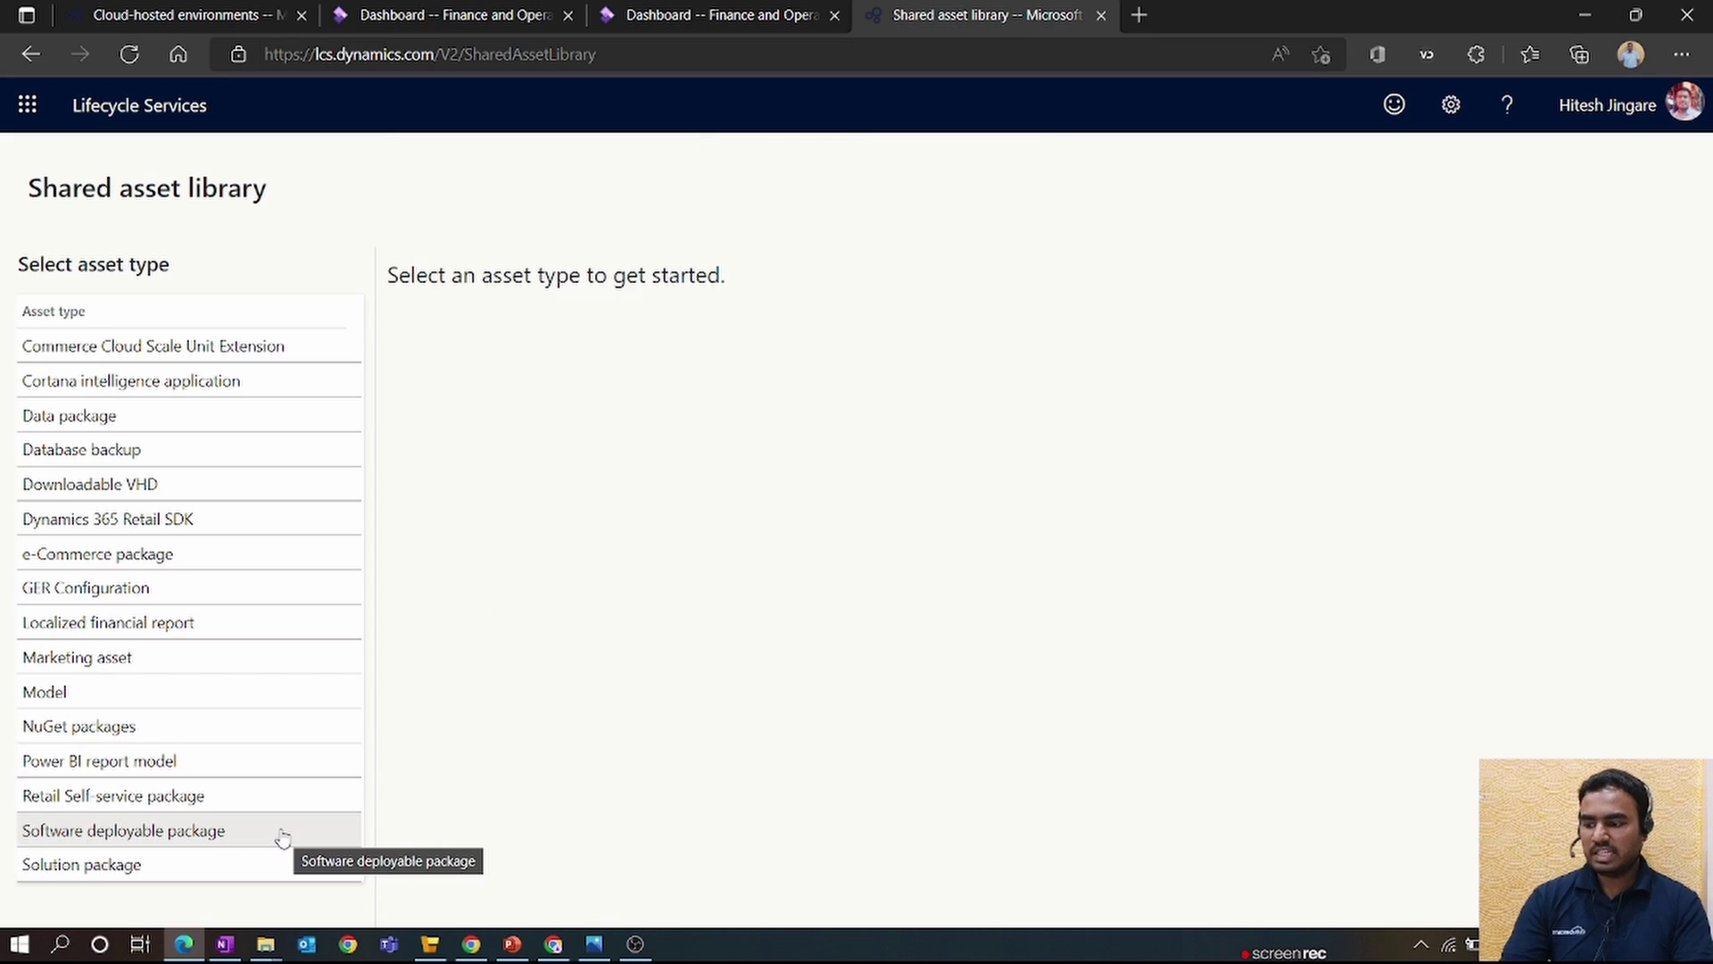
left_click(267, 805)
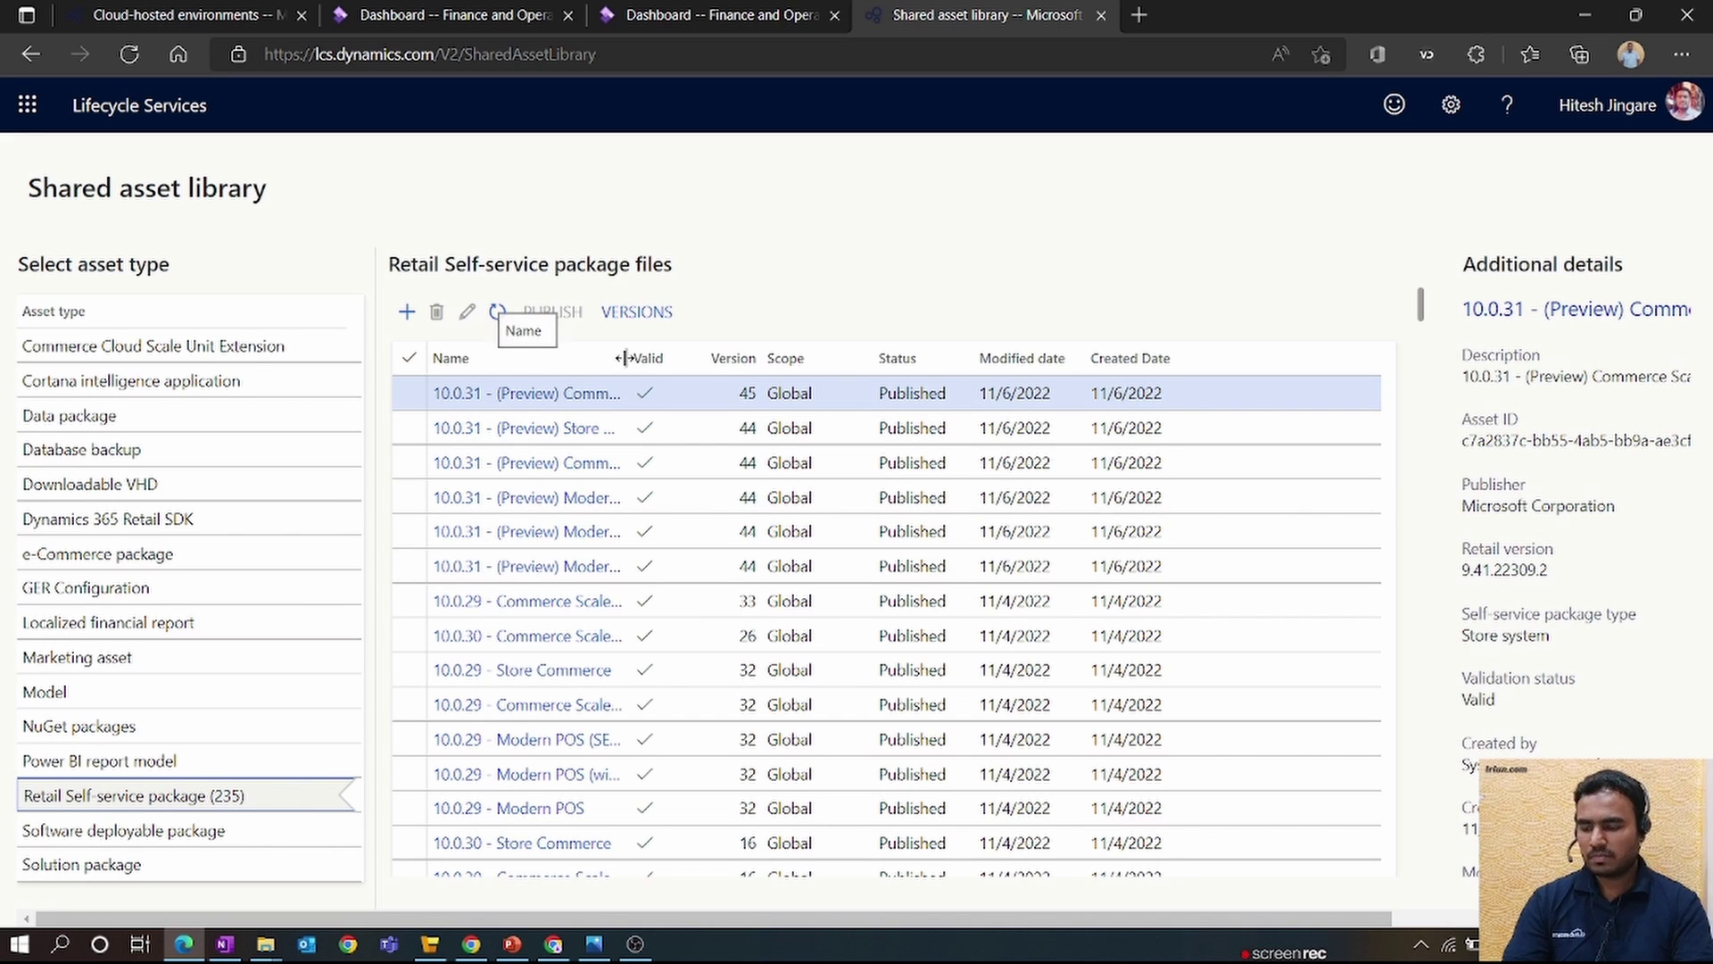
- Select and download the 10.0.25 - Store Commerce installer package
left_click_drag(626, 358, 791, 355)
left_click_drag(1420, 304, 1463, 561)
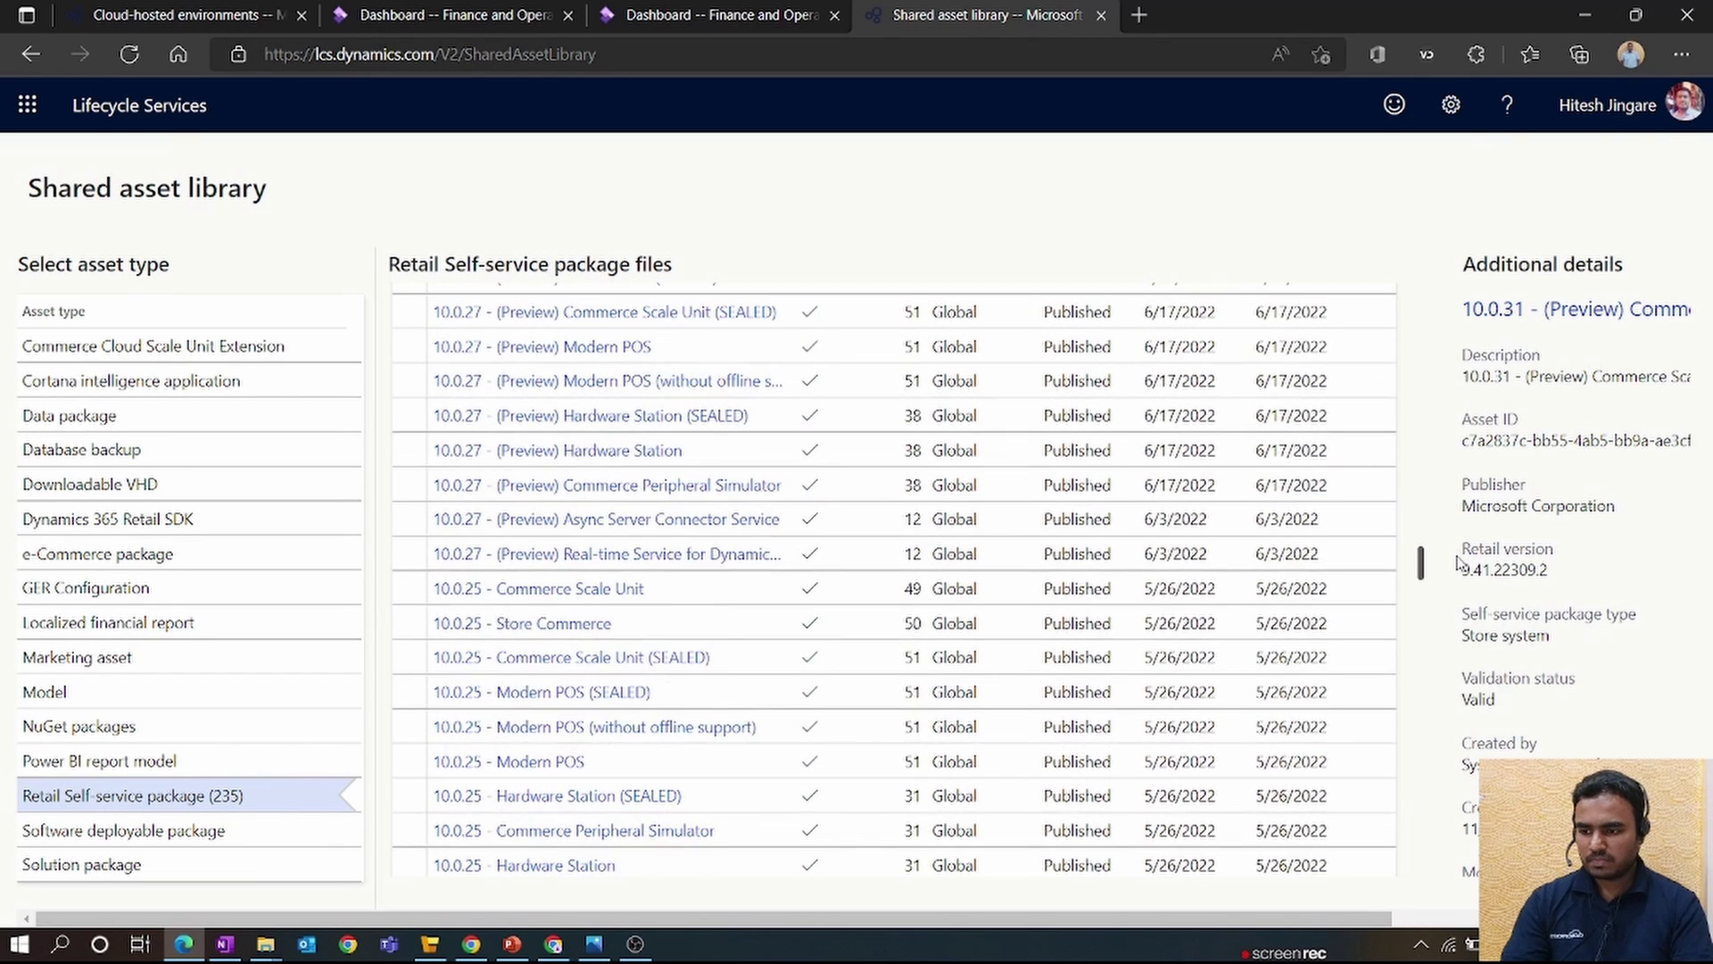
left_click(409, 629)
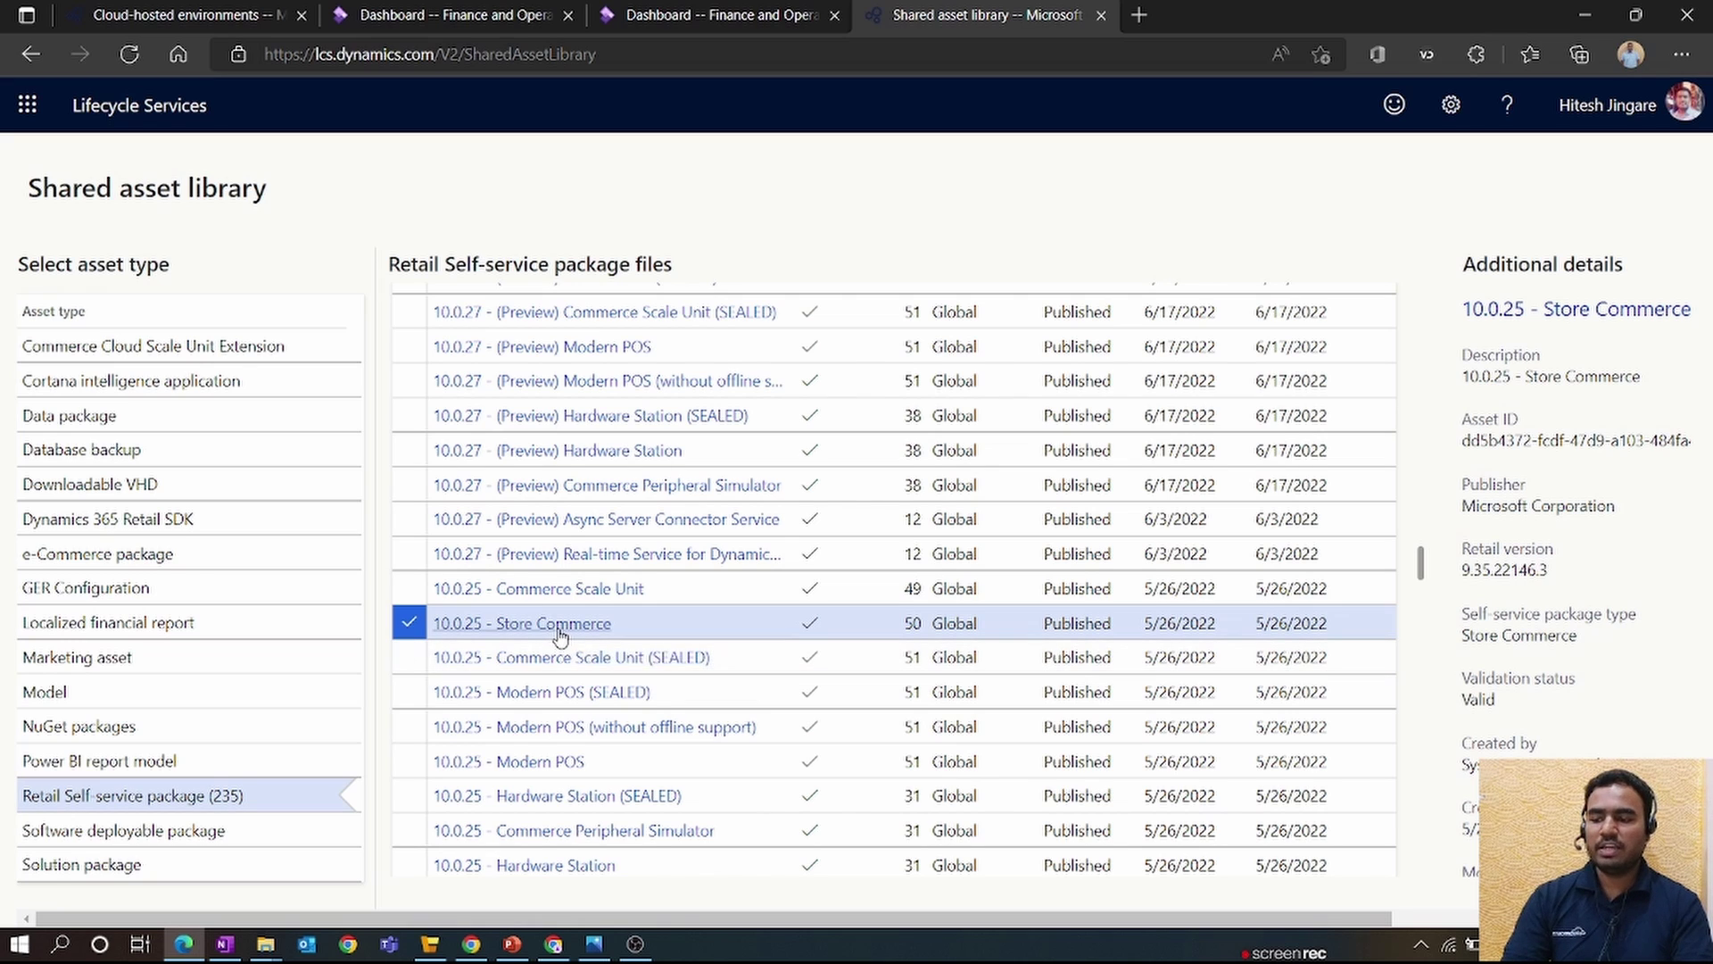
left_click(560, 636)
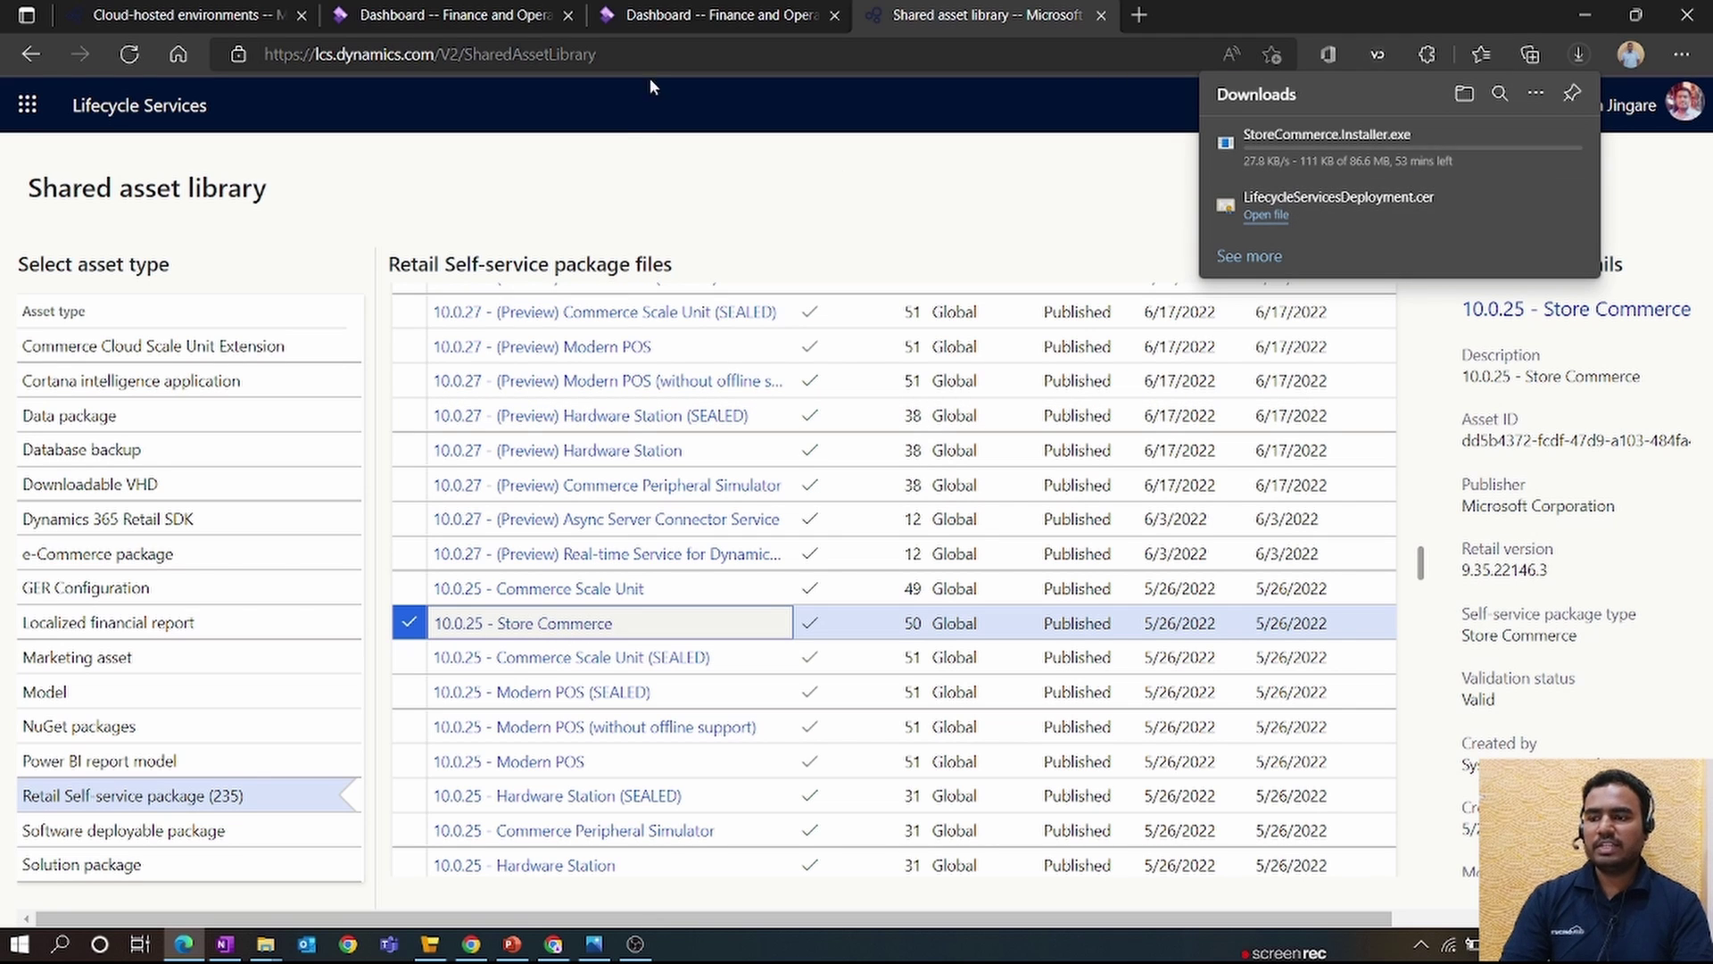
left_click(700, 22)
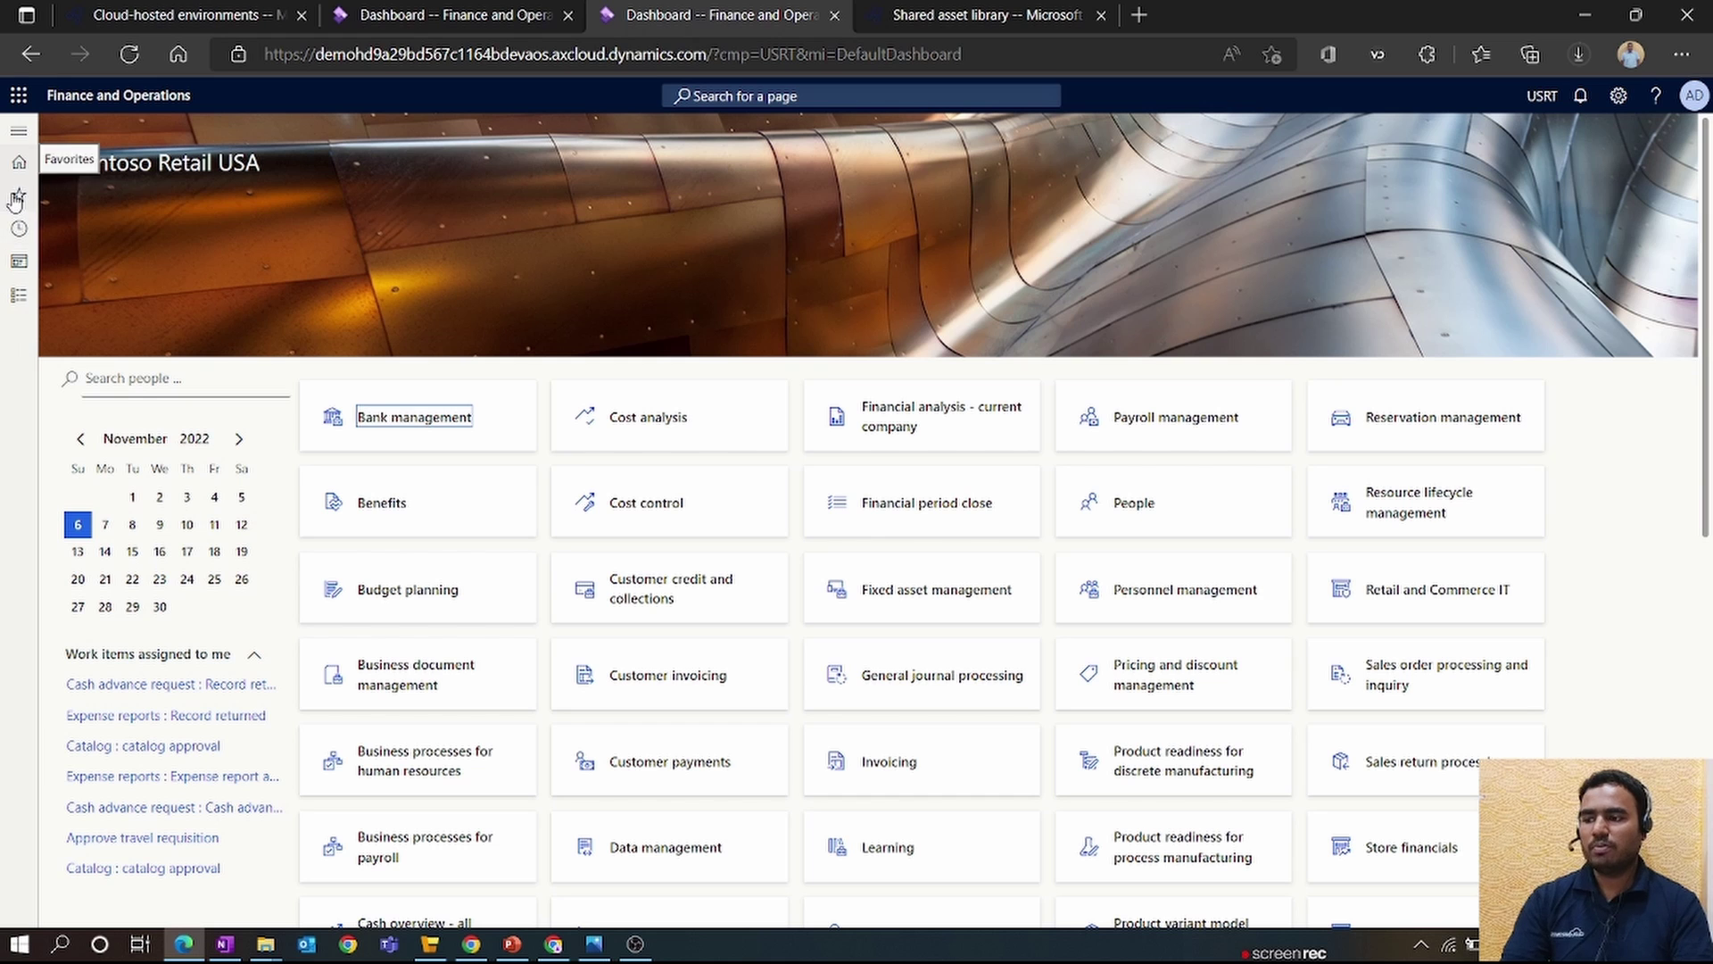
- Open register HOUSTON-1 from the Houston store under Retail and Commerce > All stores
left_click(19, 295)
scroll(105, 613, "down", 10)
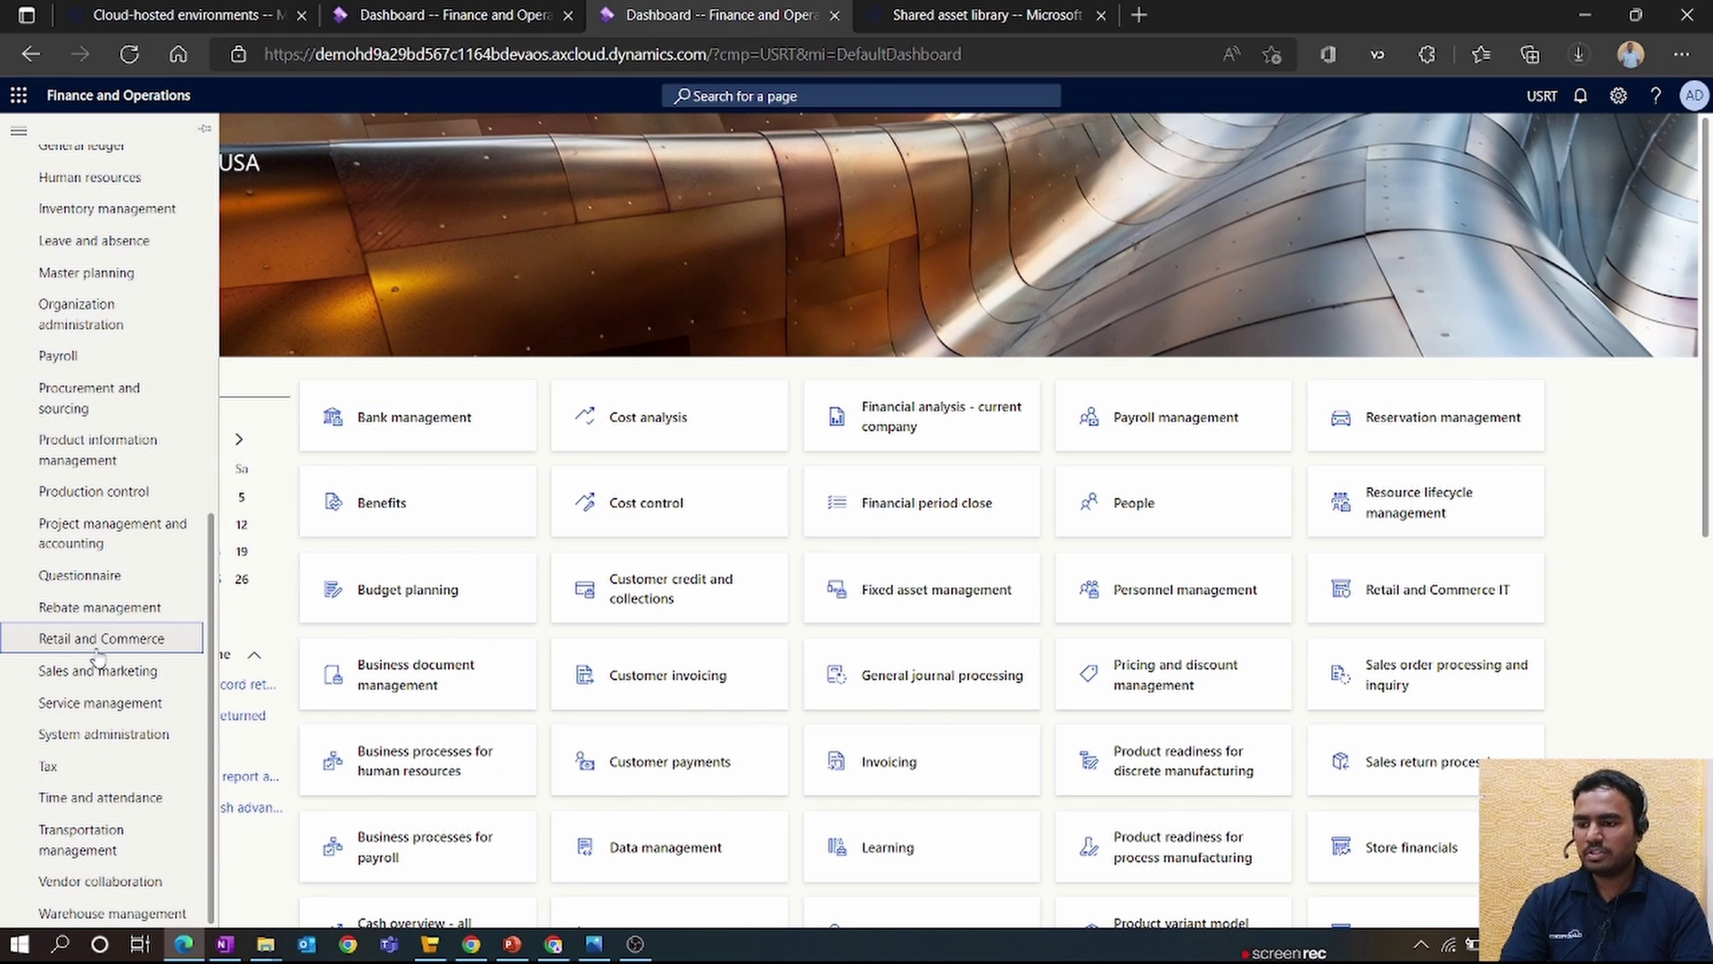
left_click(98, 641)
left_click(315, 540)
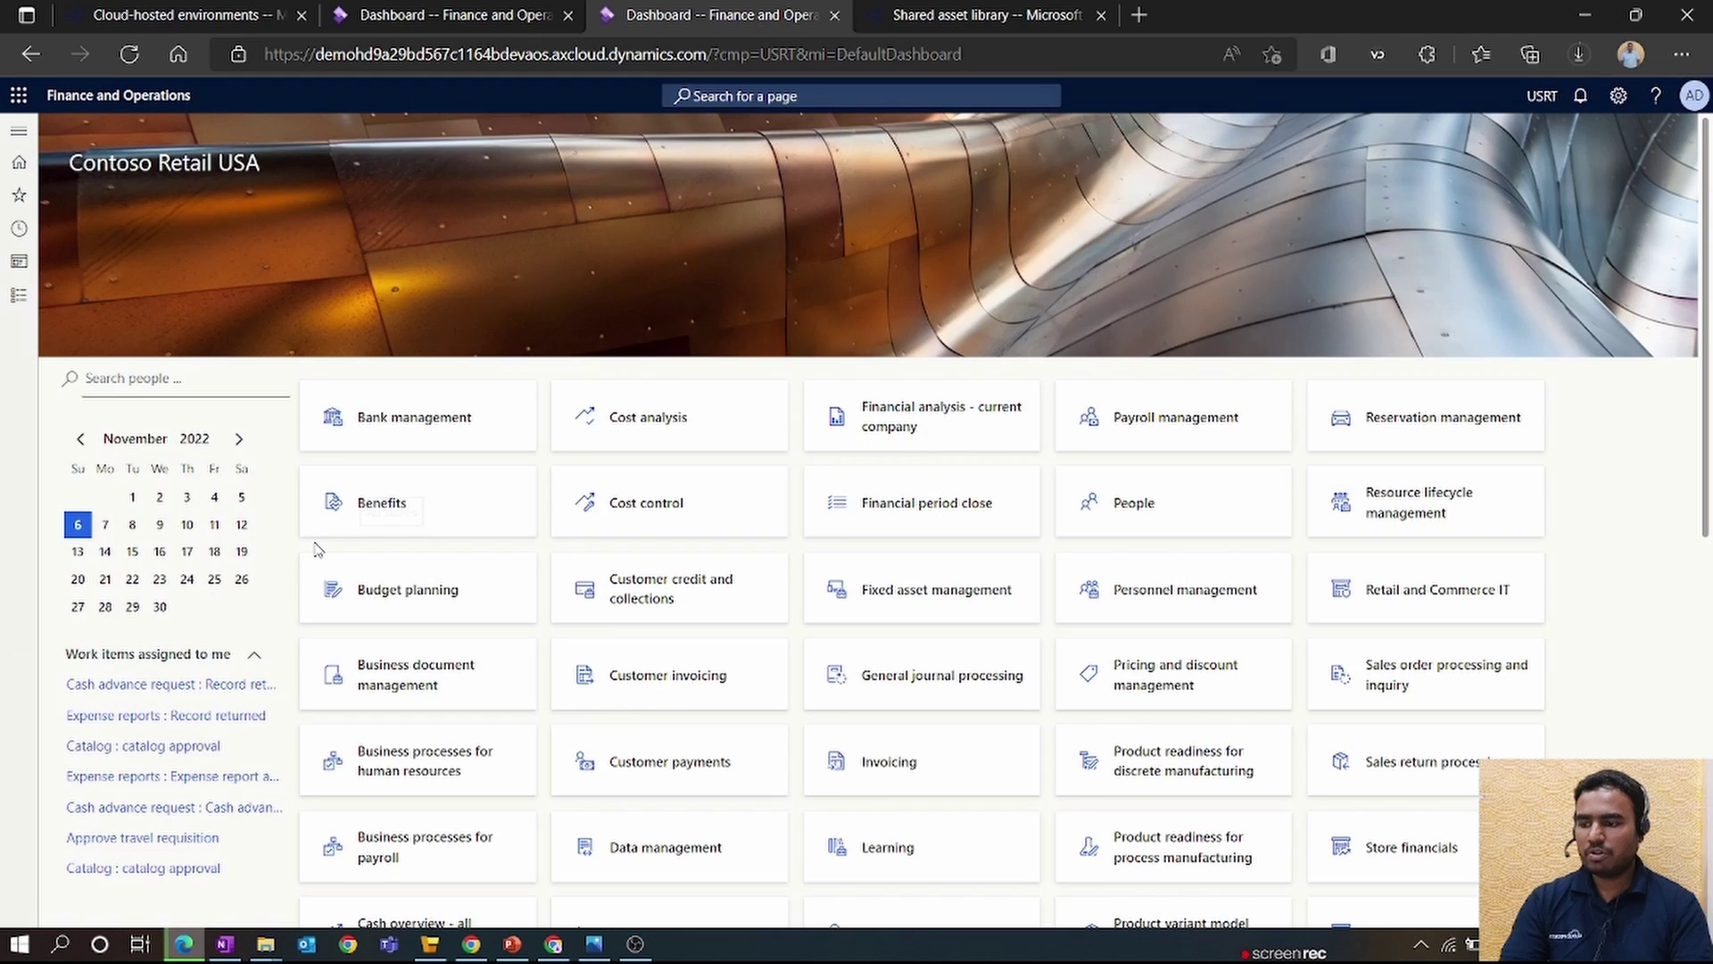
scroll(279, 616, "down", 3)
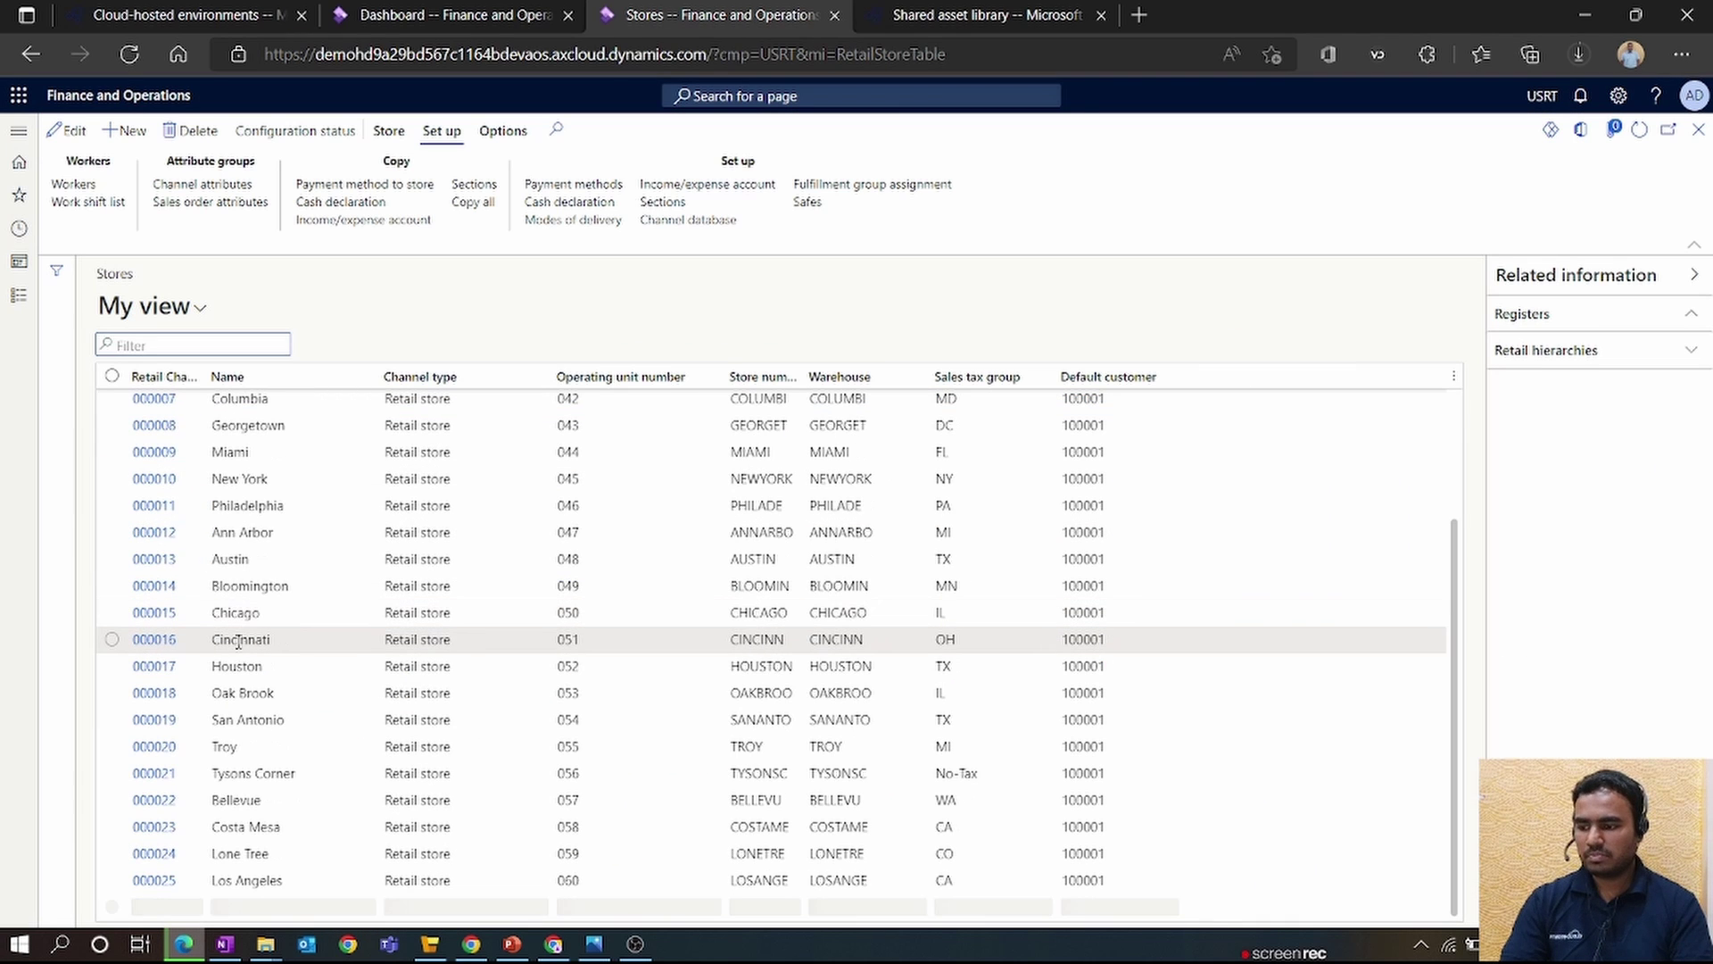
left_click(111, 666)
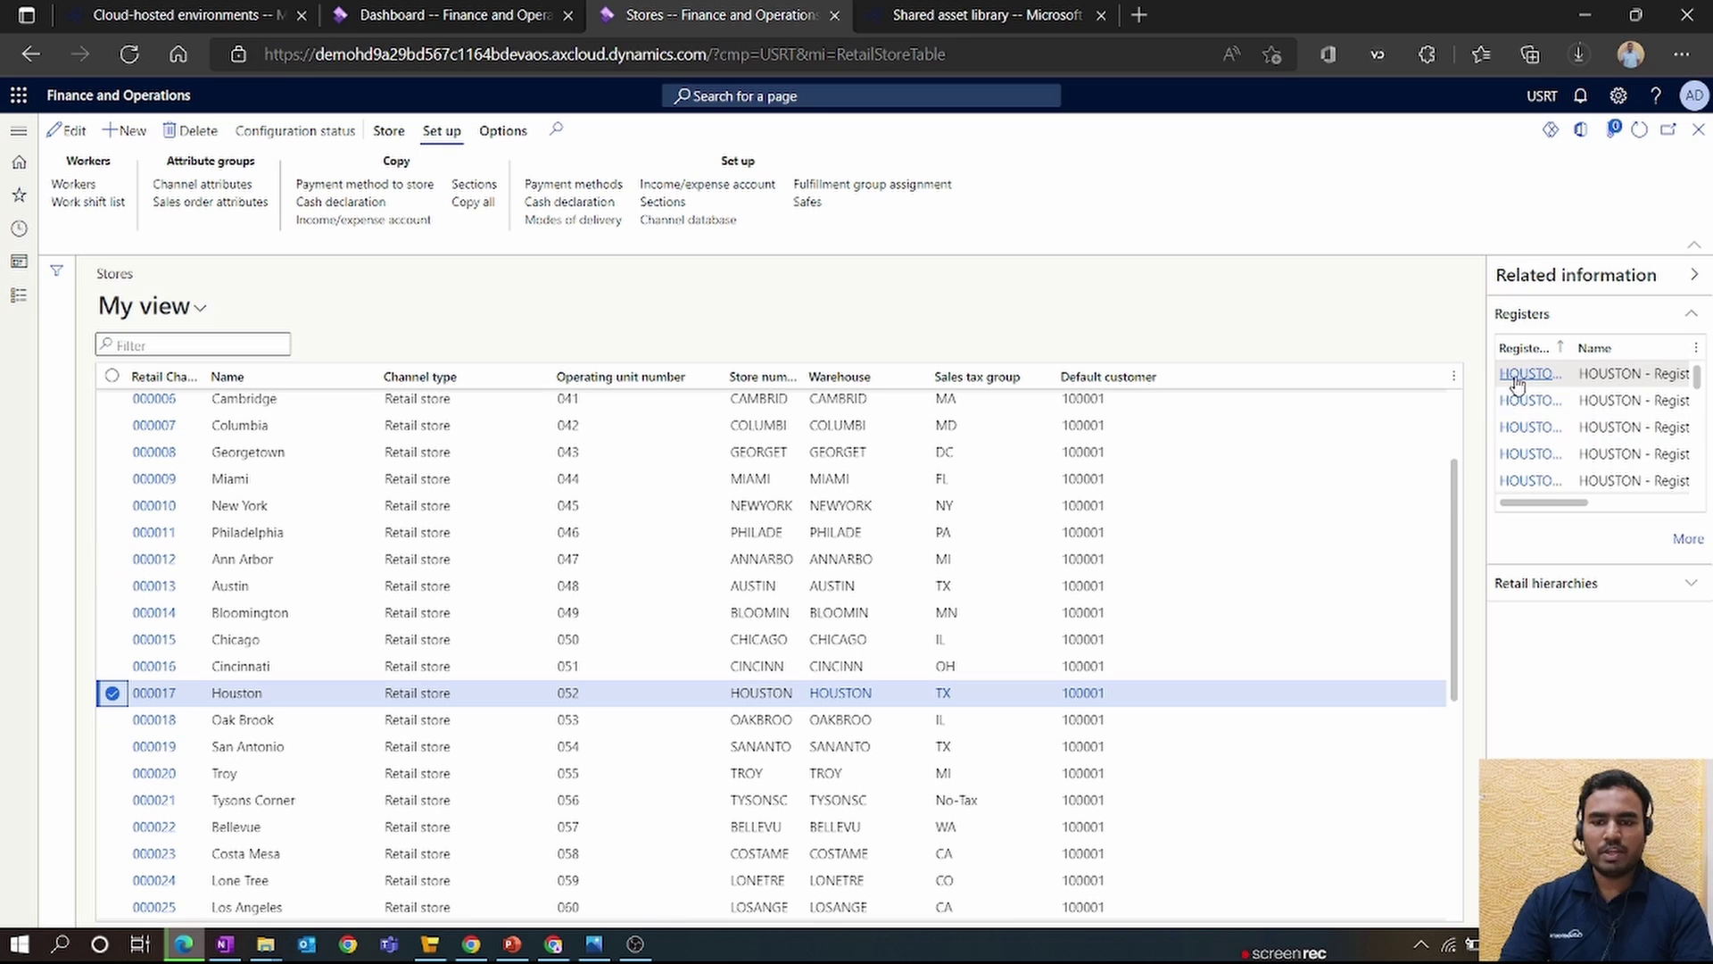
left_click(1528, 376)
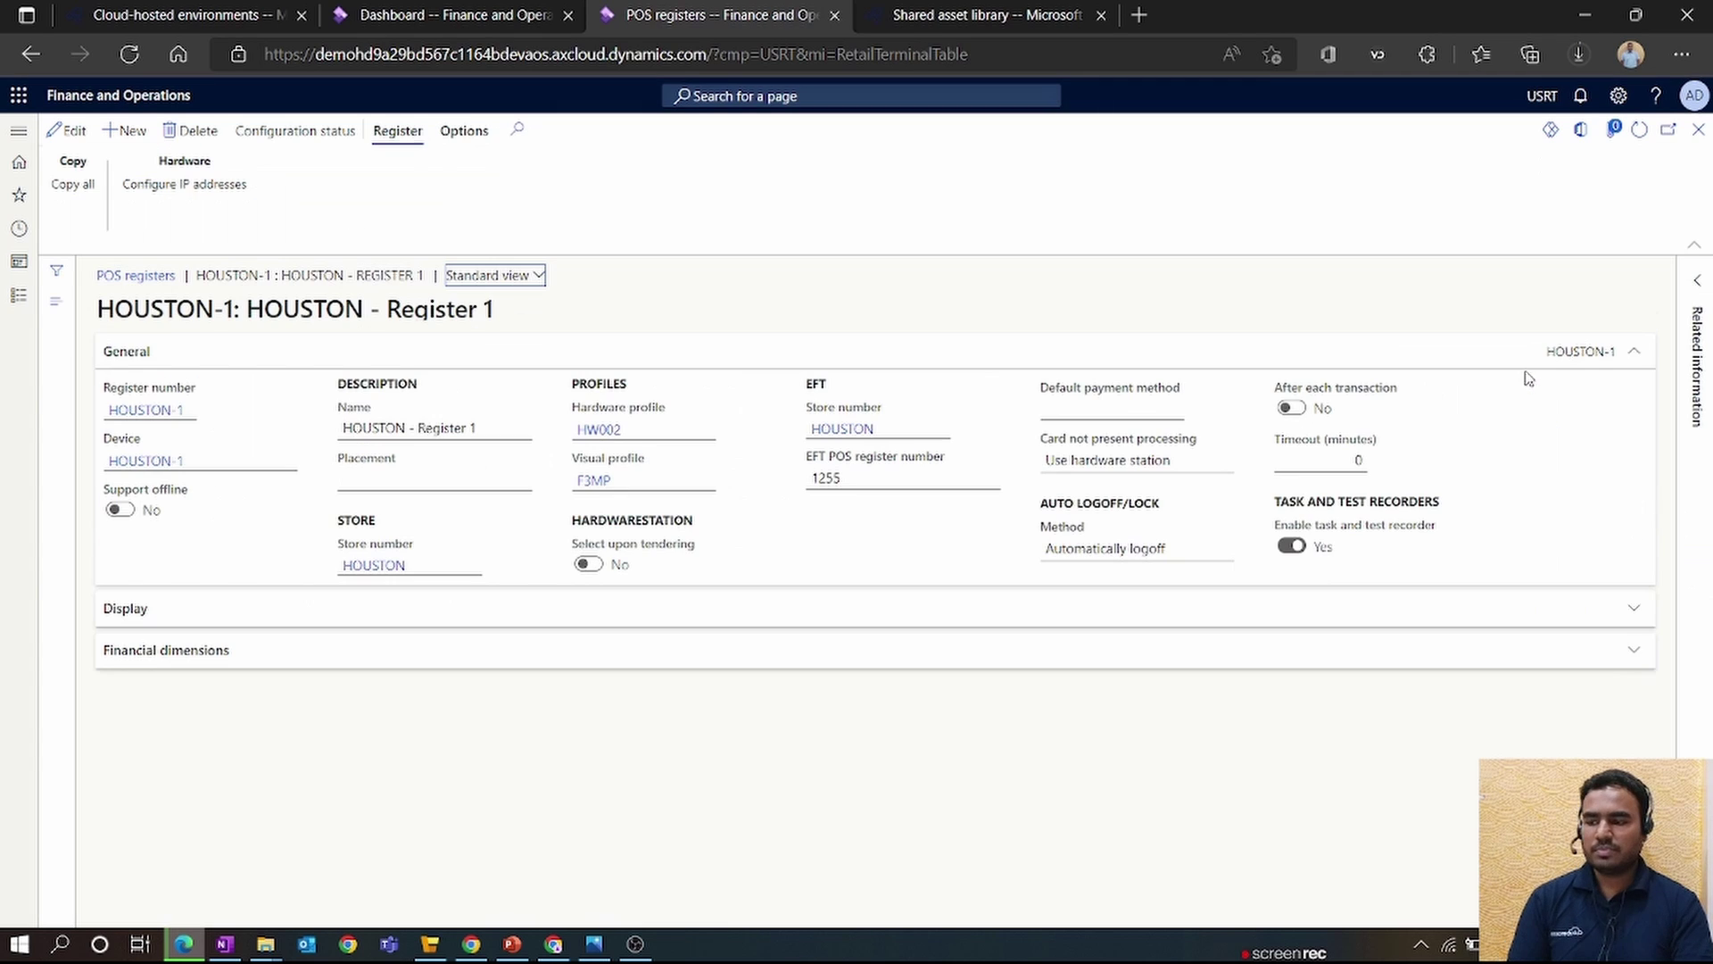
- Set device HOUSTON-1's application type to Store Commerce and save the record
left_click(165, 460)
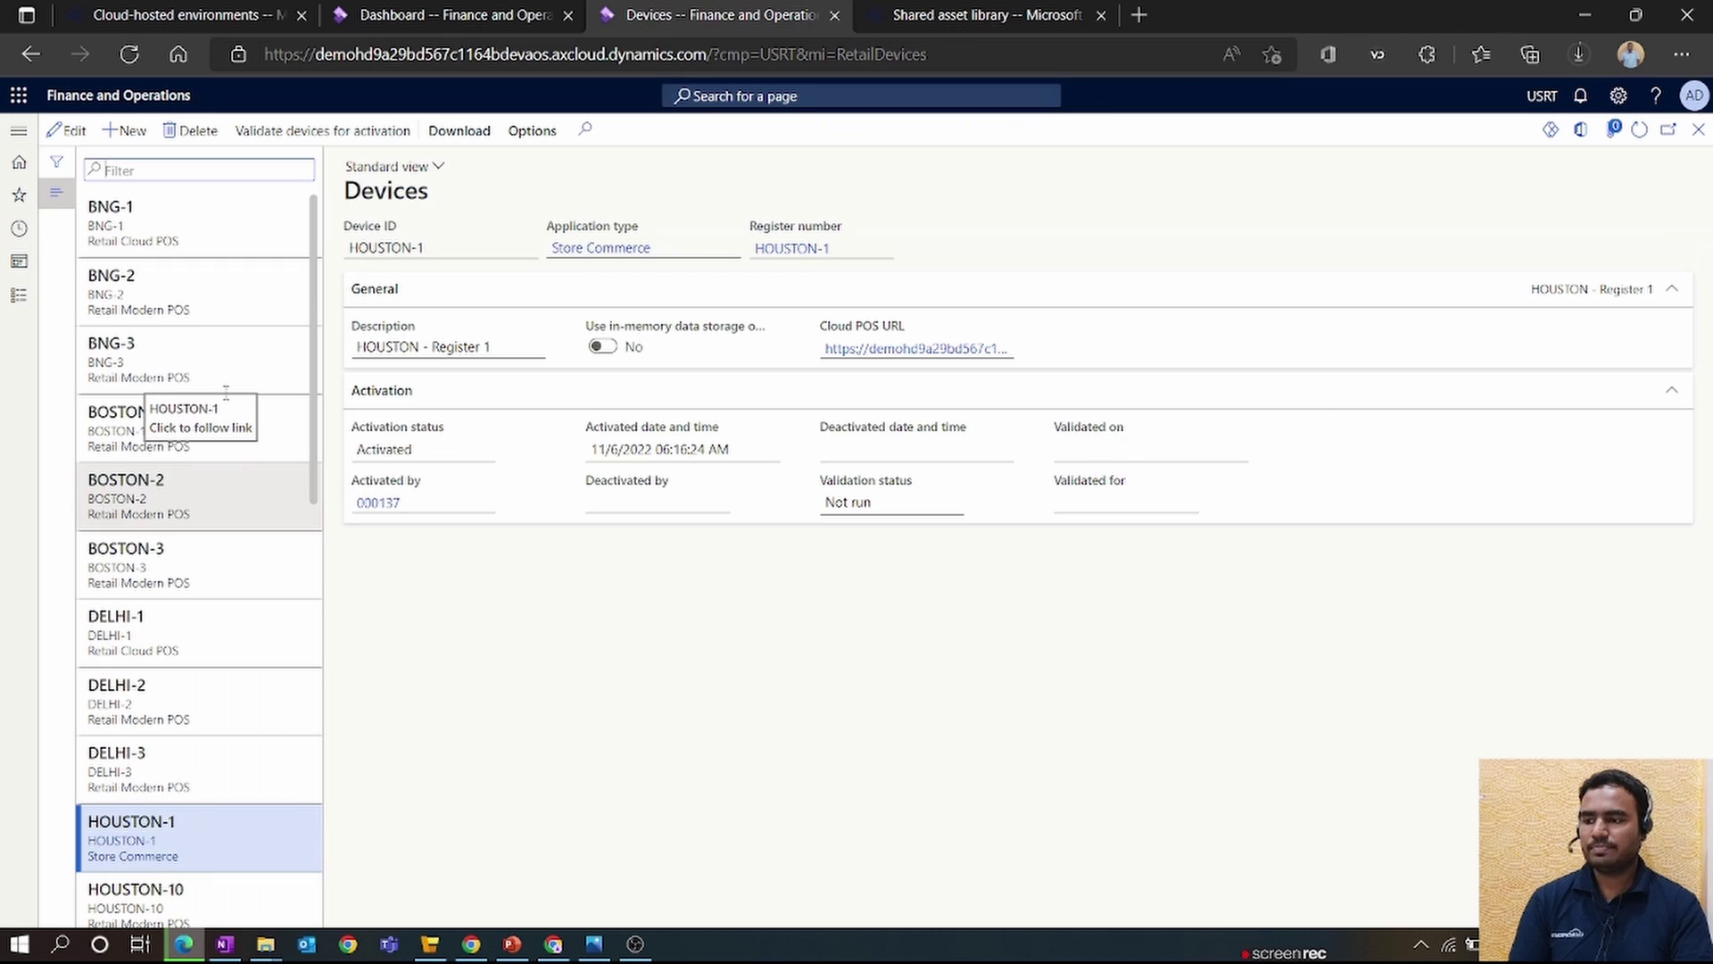
left_click(67, 130)
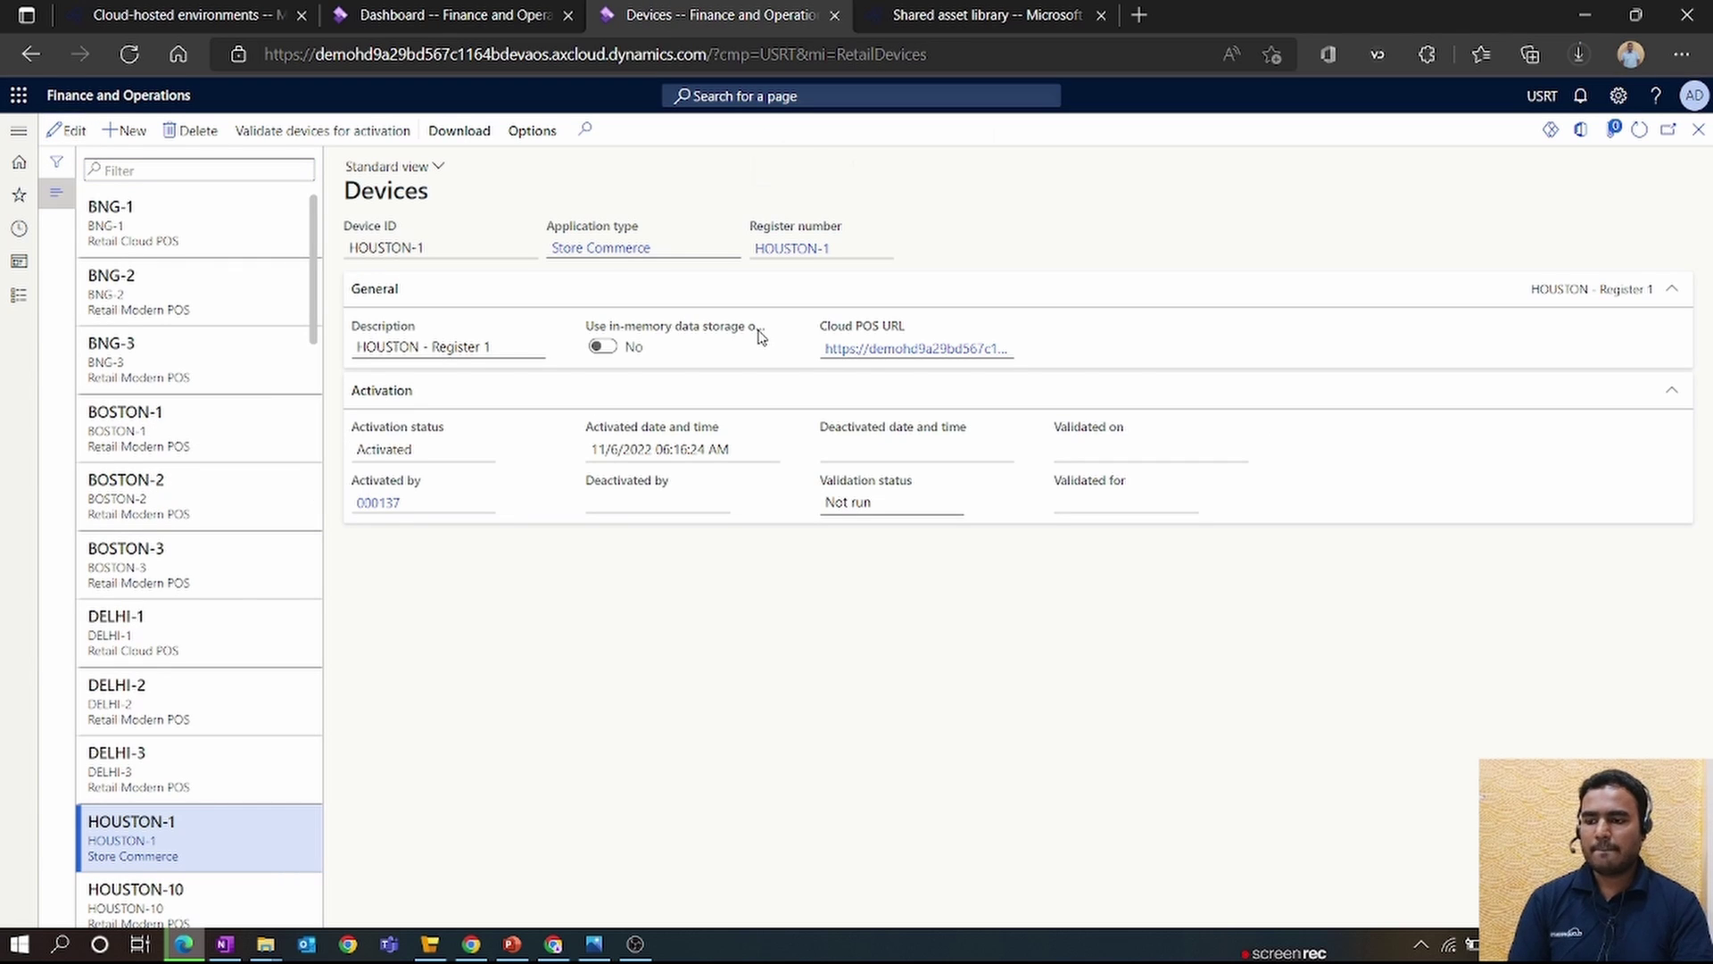
left_click(730, 247)
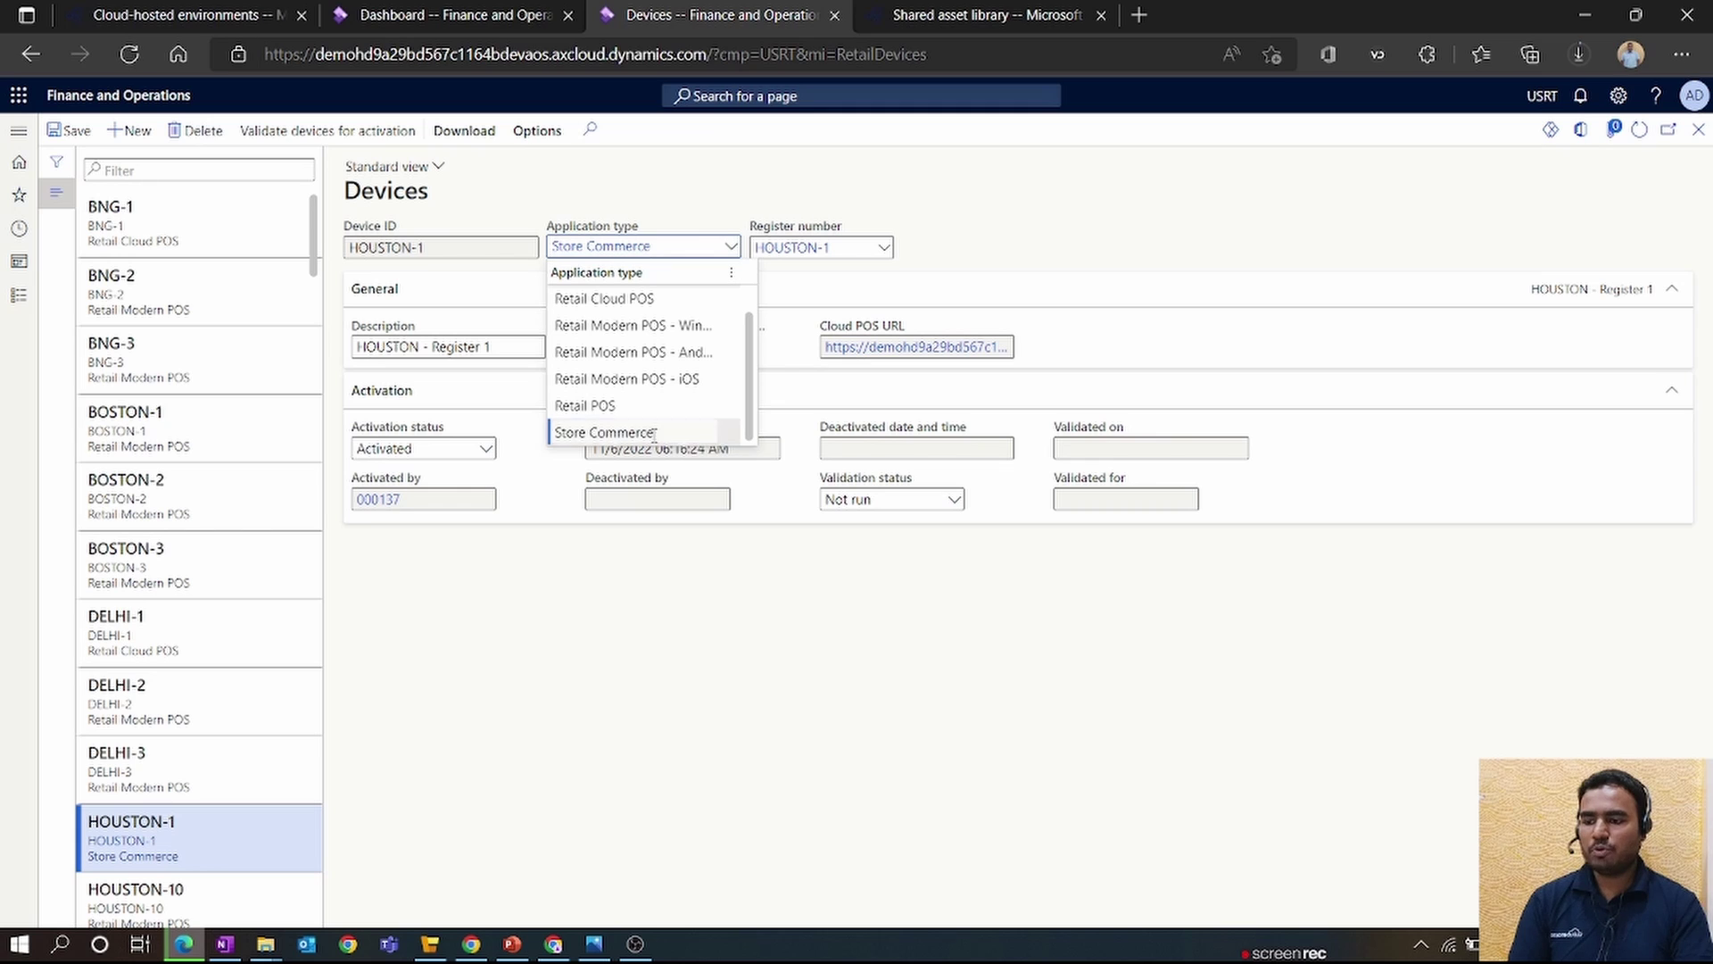
key("Escape")
left_click(69, 130)
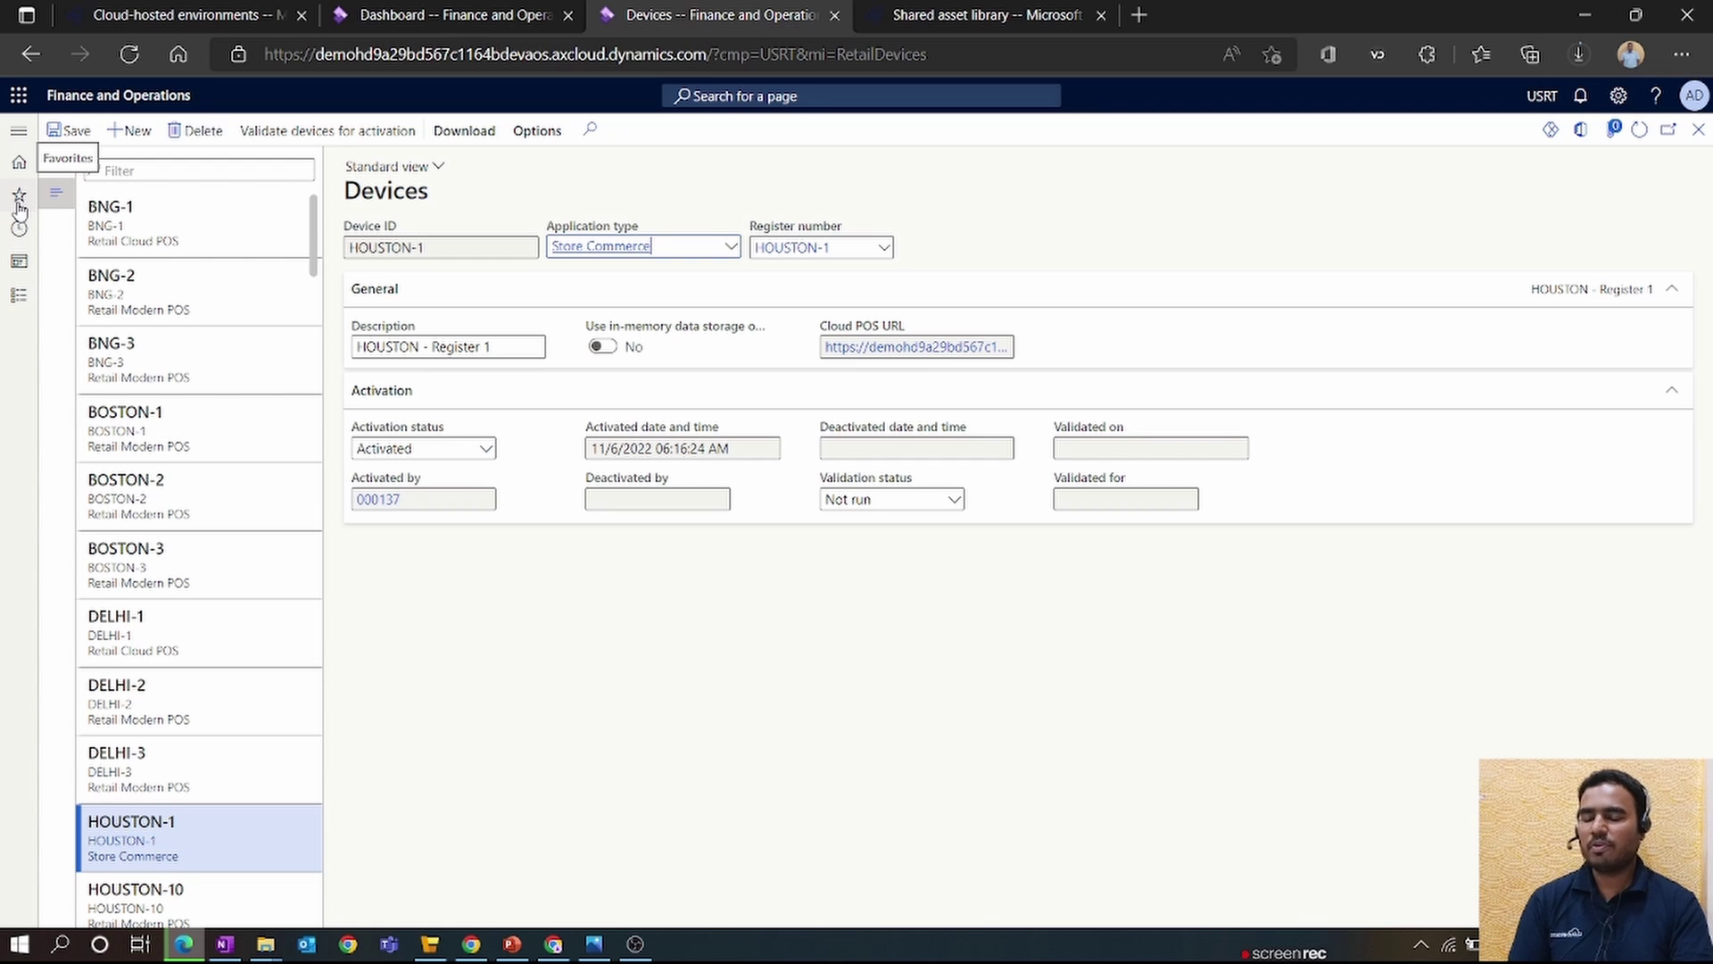
left_click(922, 33)
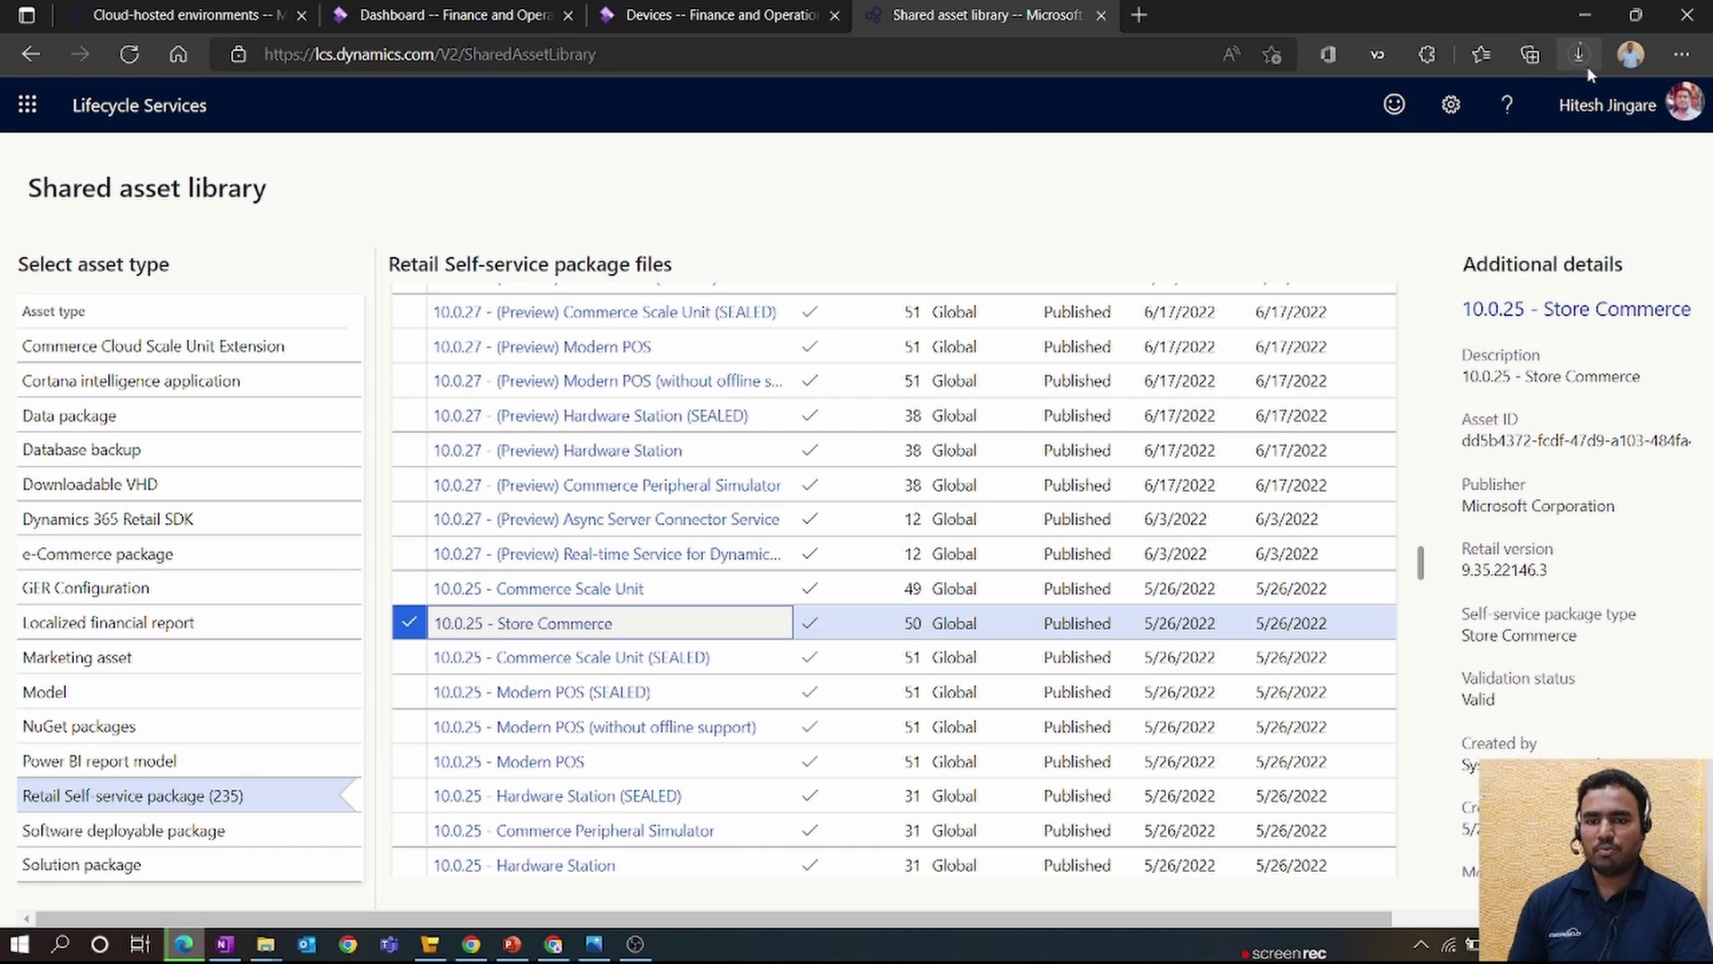
left_click(704, 15)
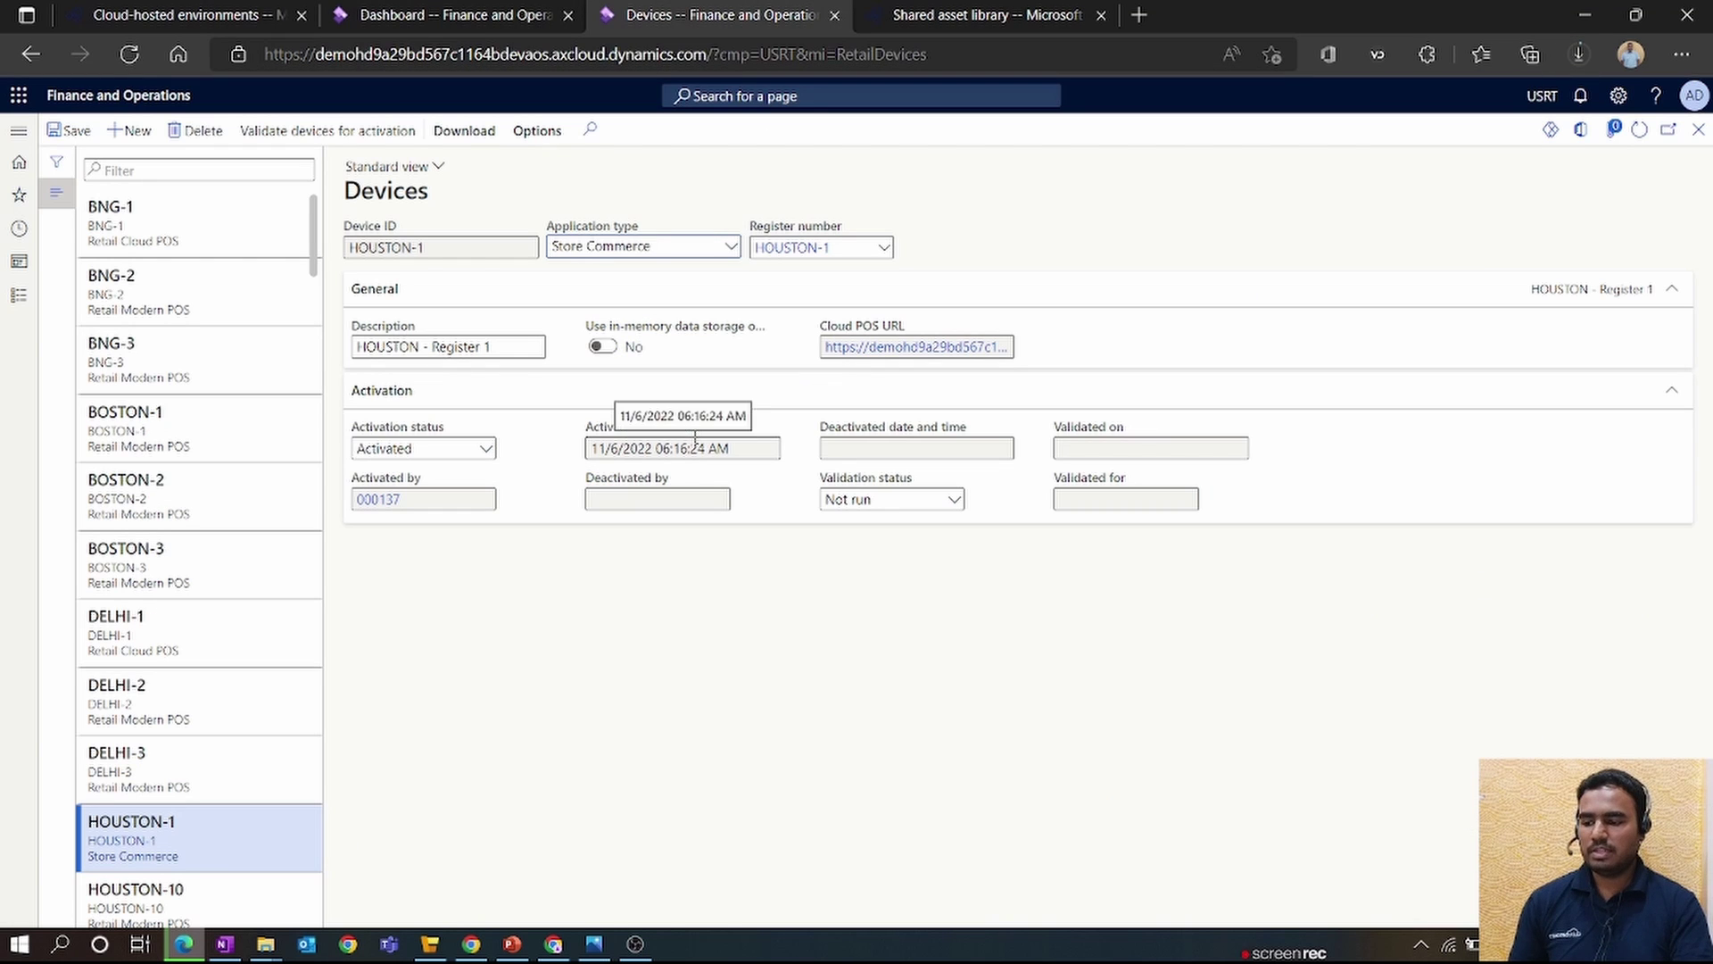
left_click(268, 944)
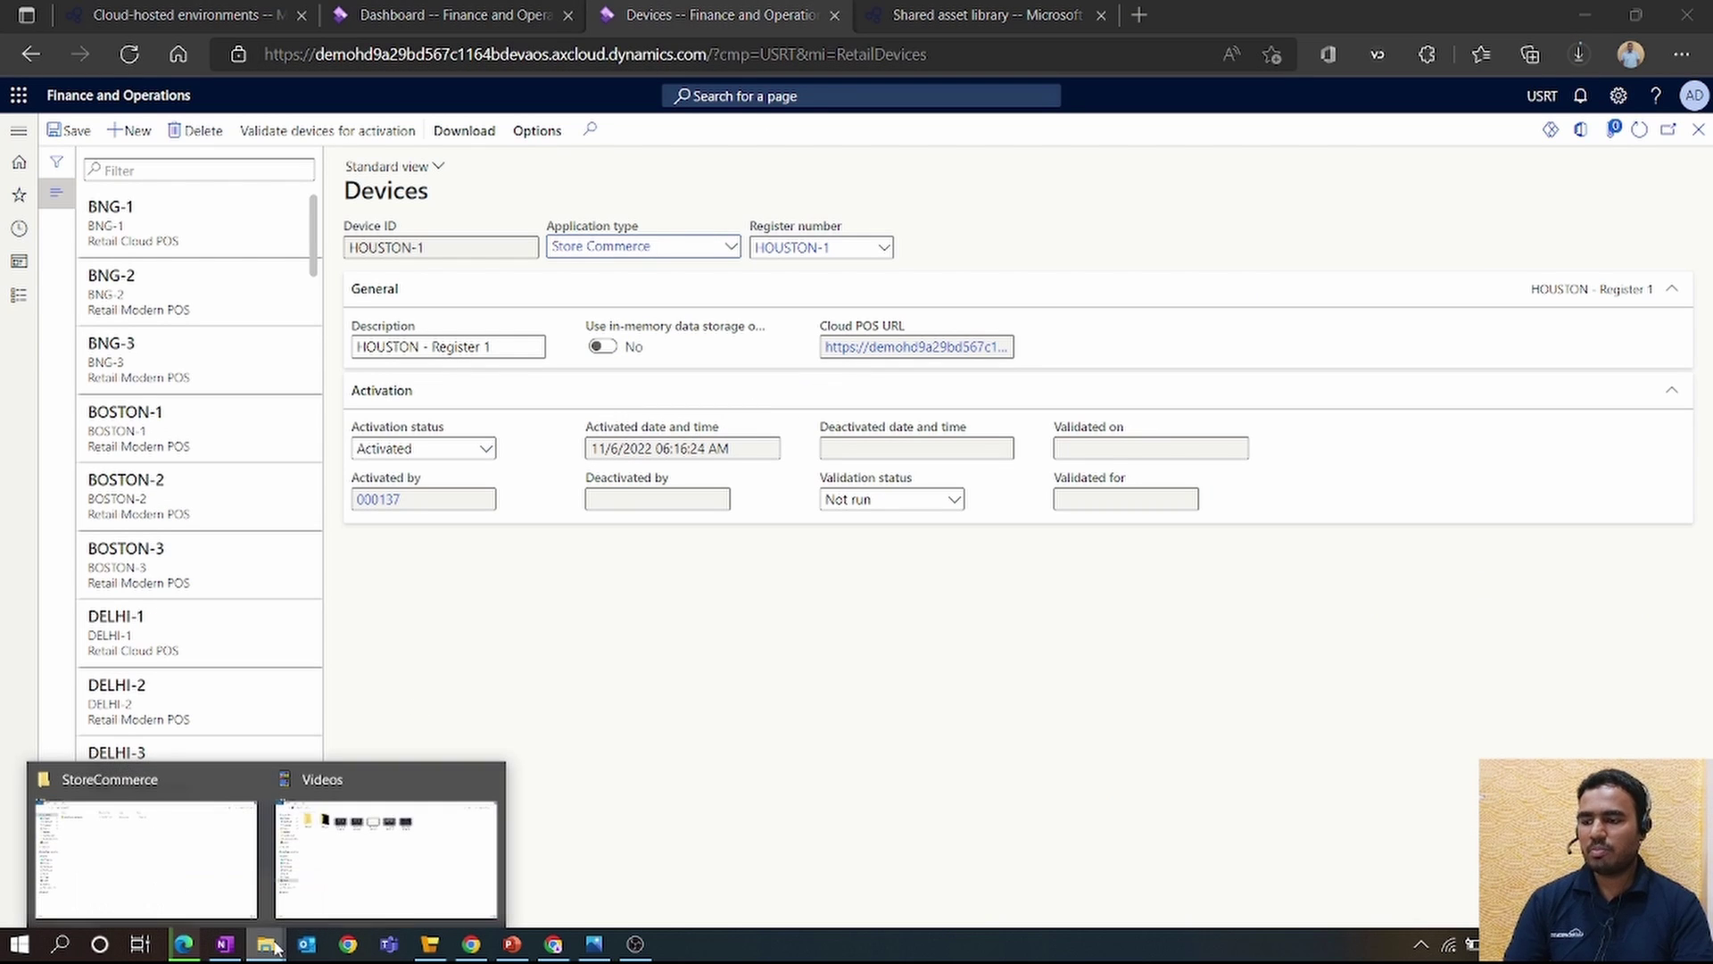
- Open a maximized administrator PowerShell in StoreCommerce and enter .\StoreCommerce.Installer.exe install
left_click(145, 857)
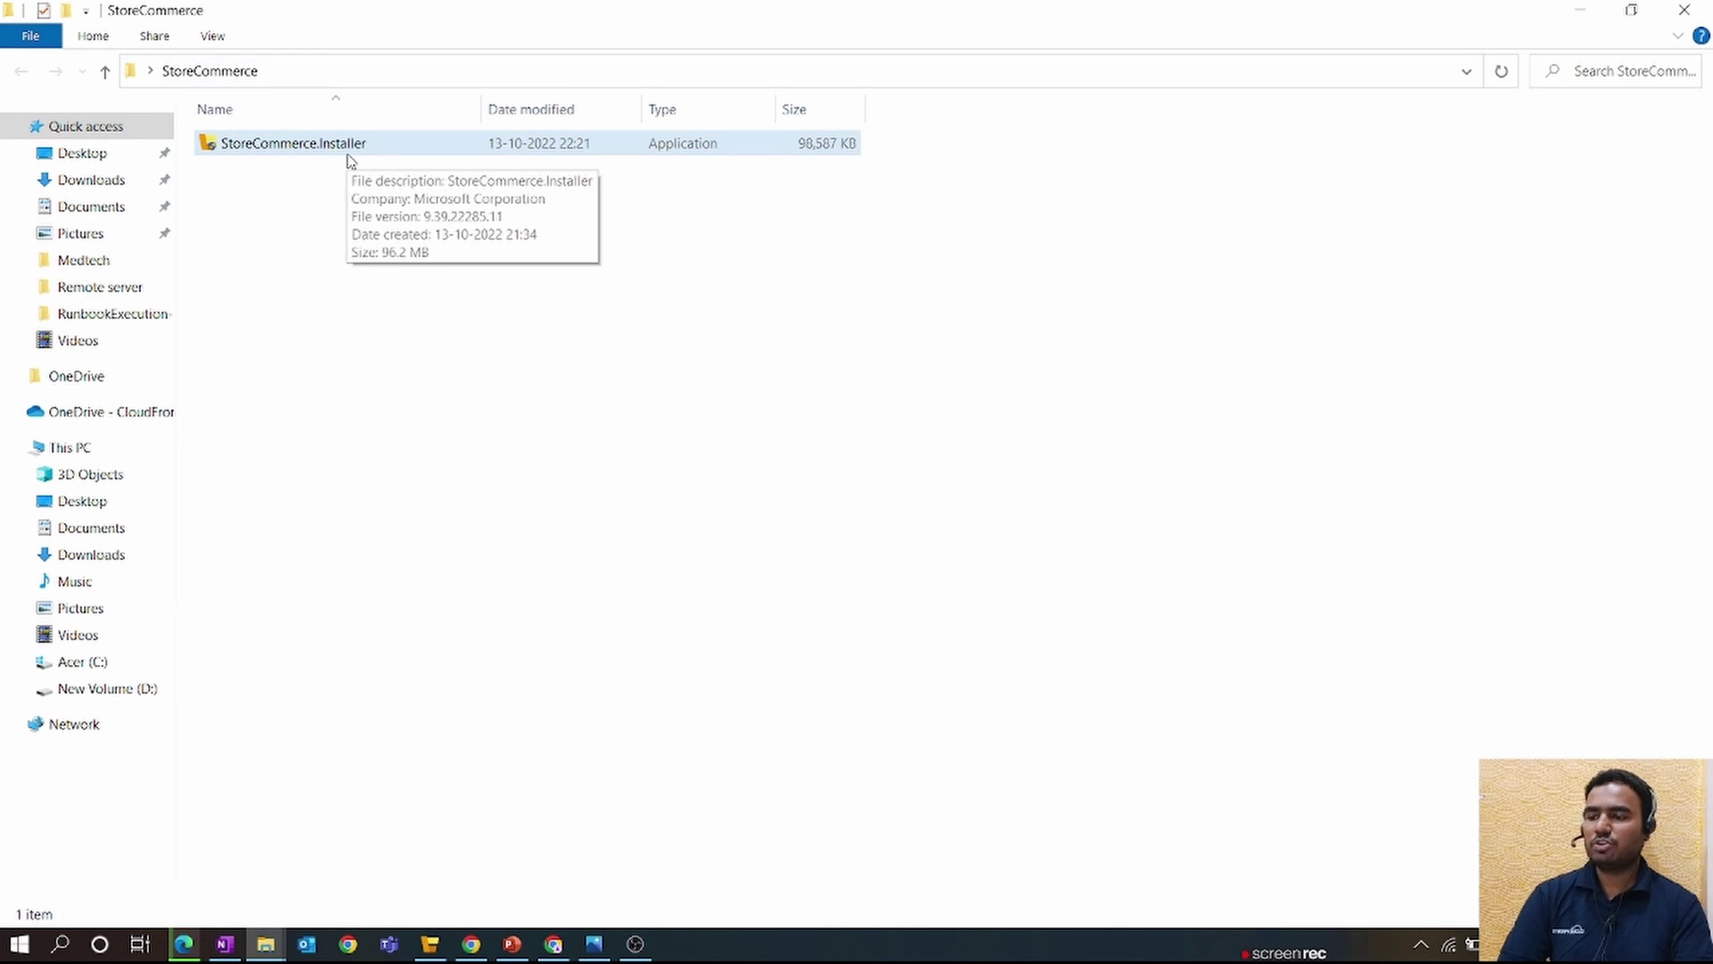
left_click(42, 41)
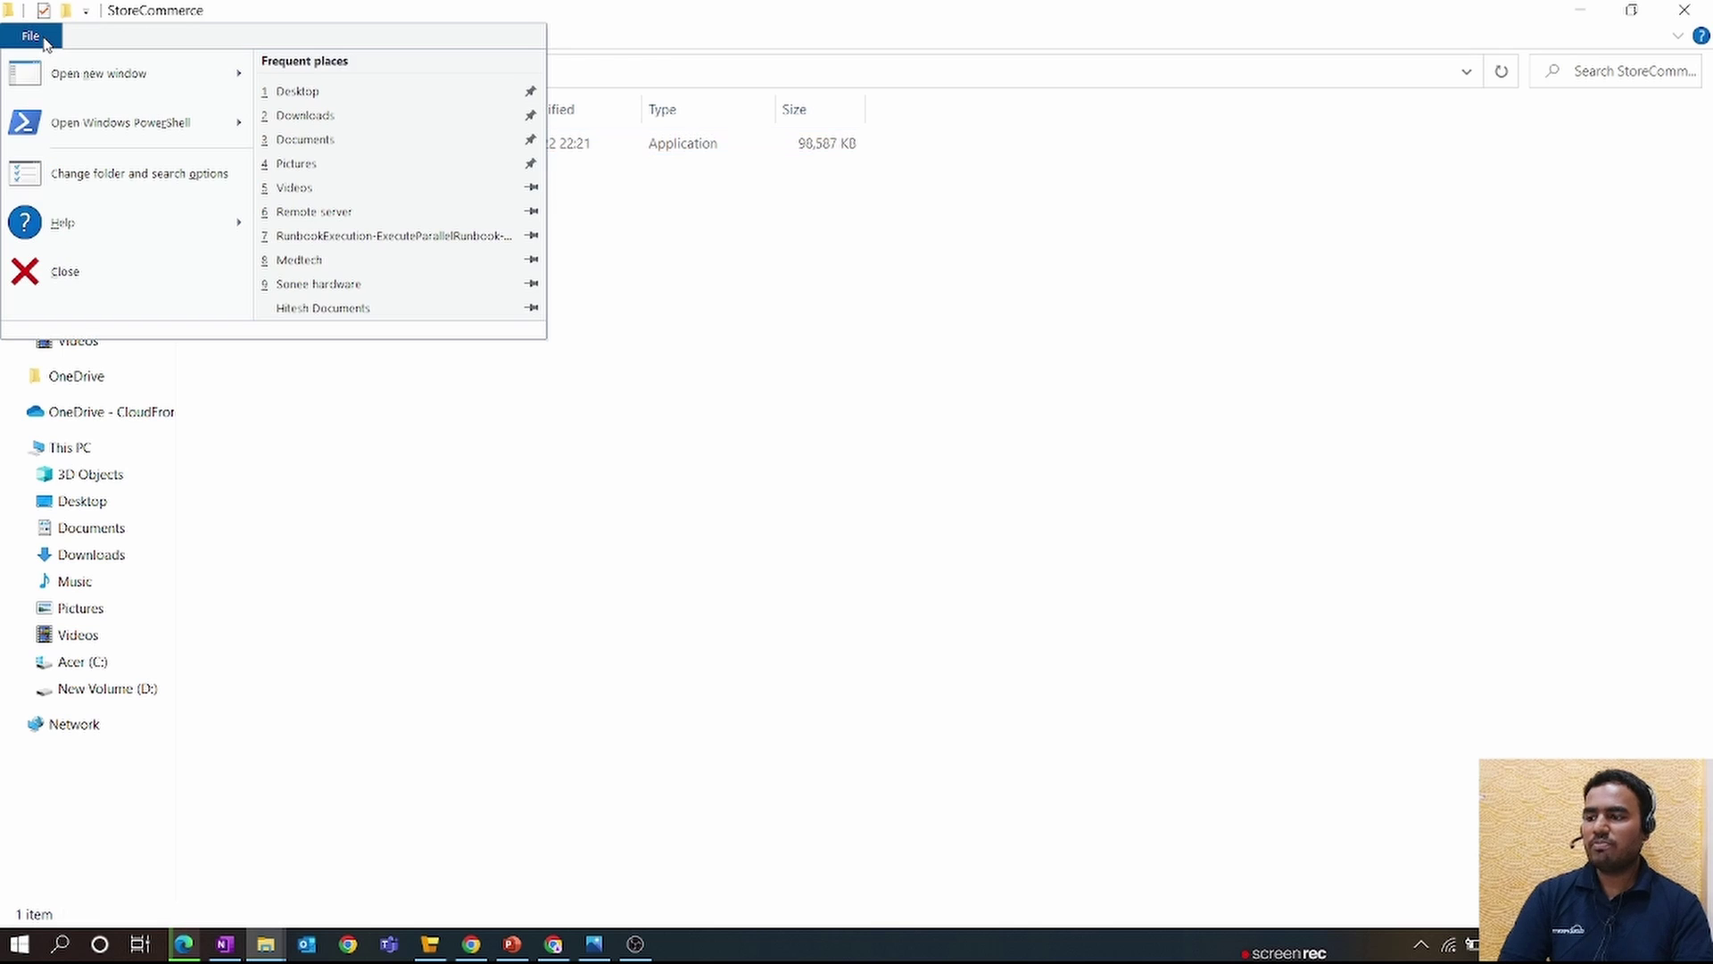
mouse_move(164, 130)
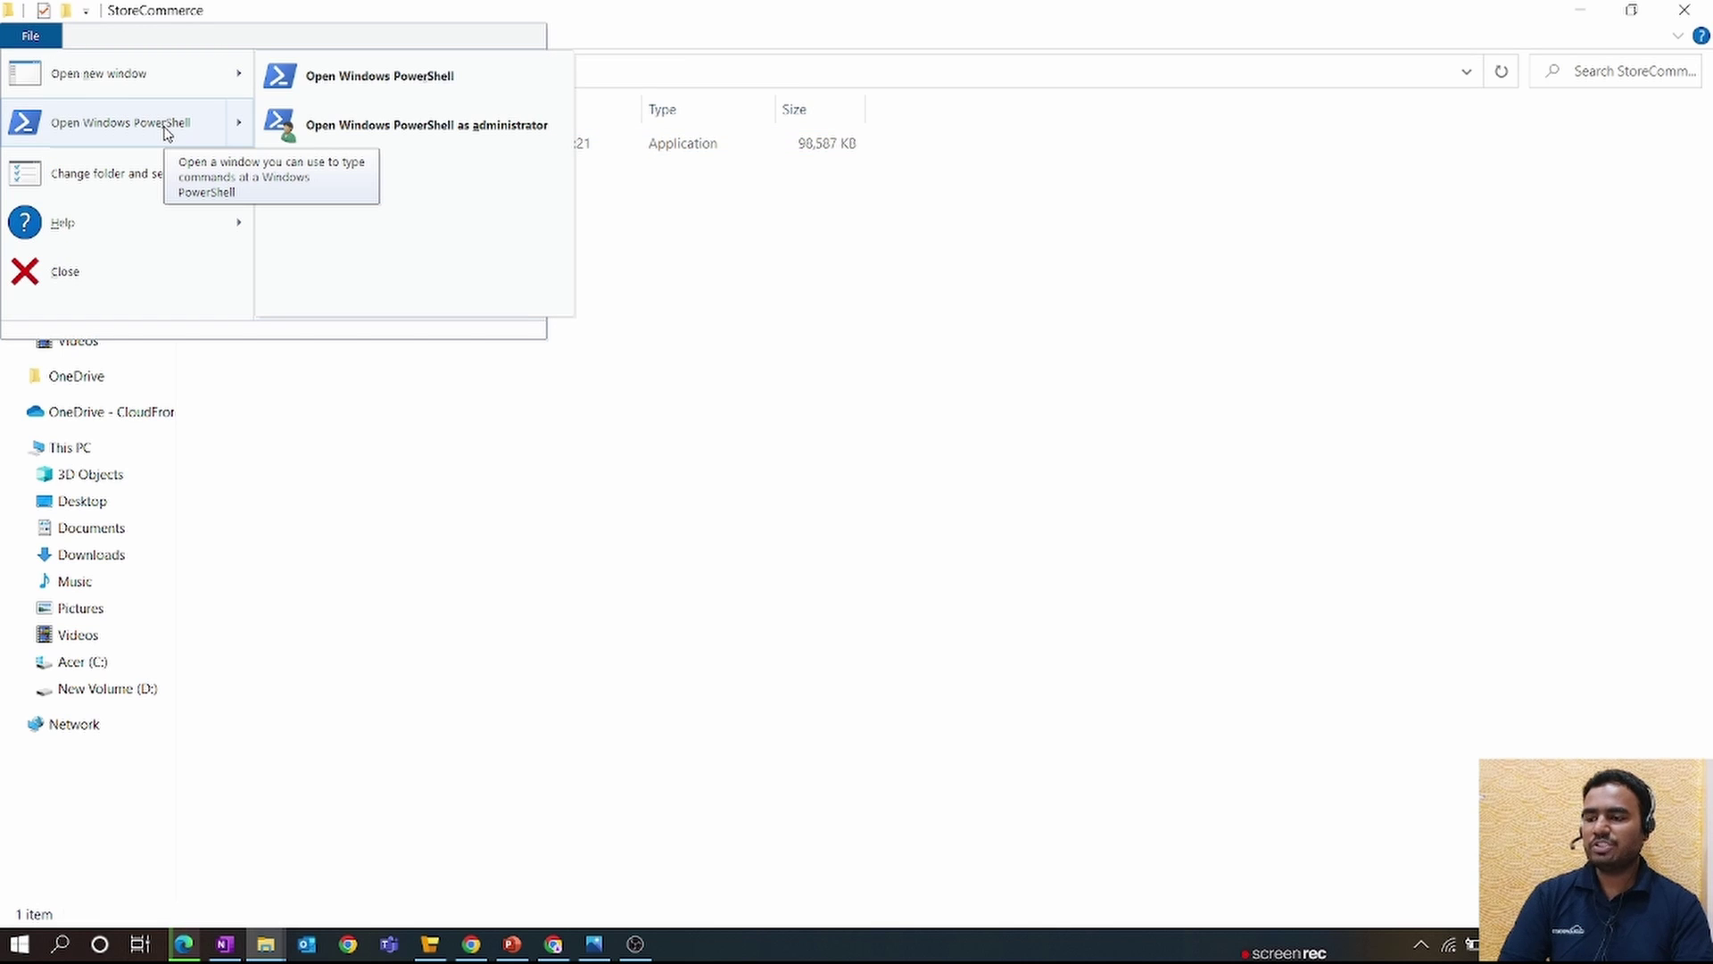
left_click(540, 125)
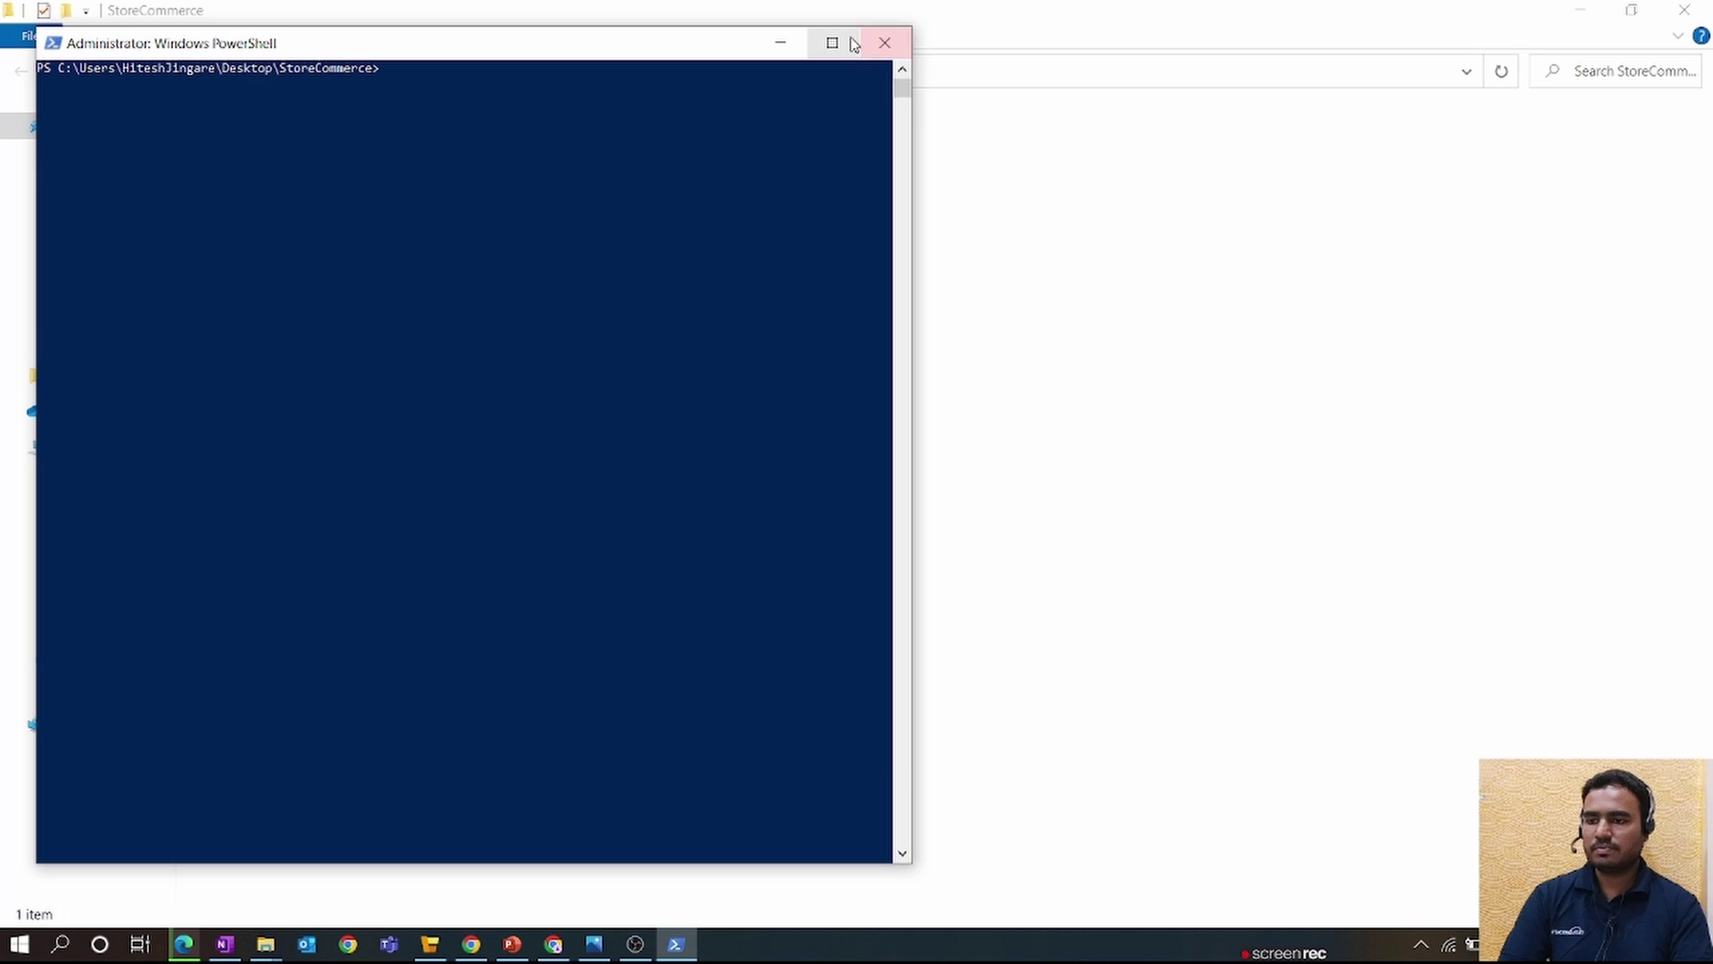
left_click(849, 41)
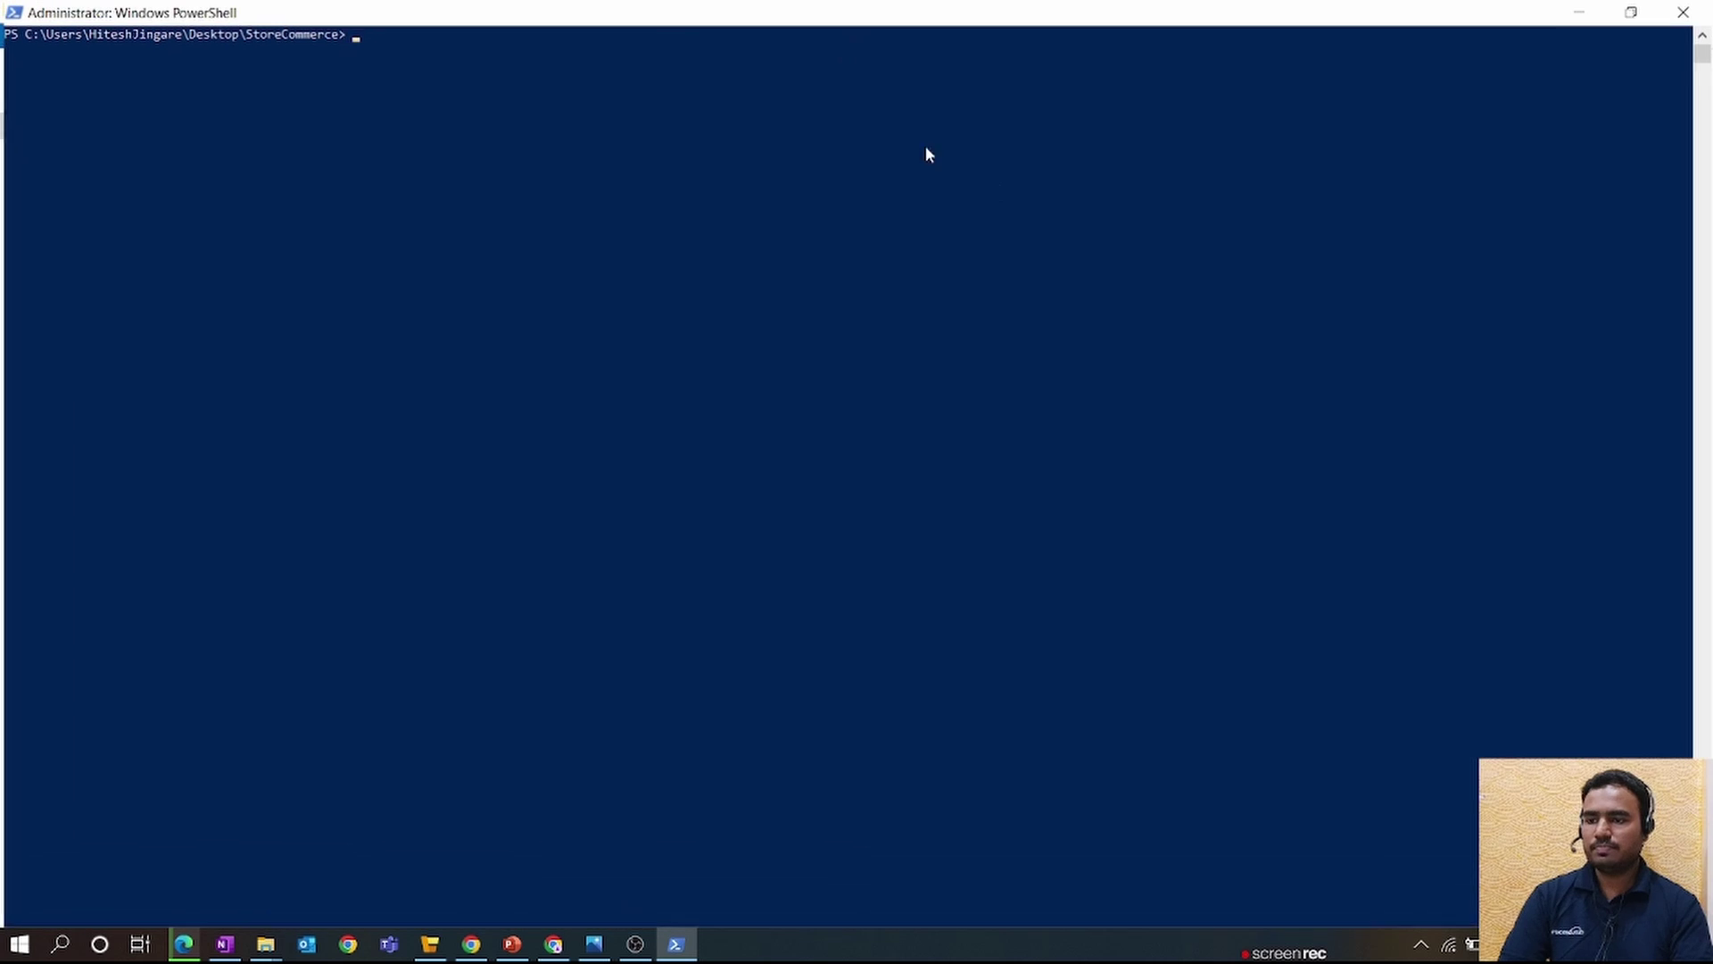
type(".\\StoreCommerce.Installer.exe install")
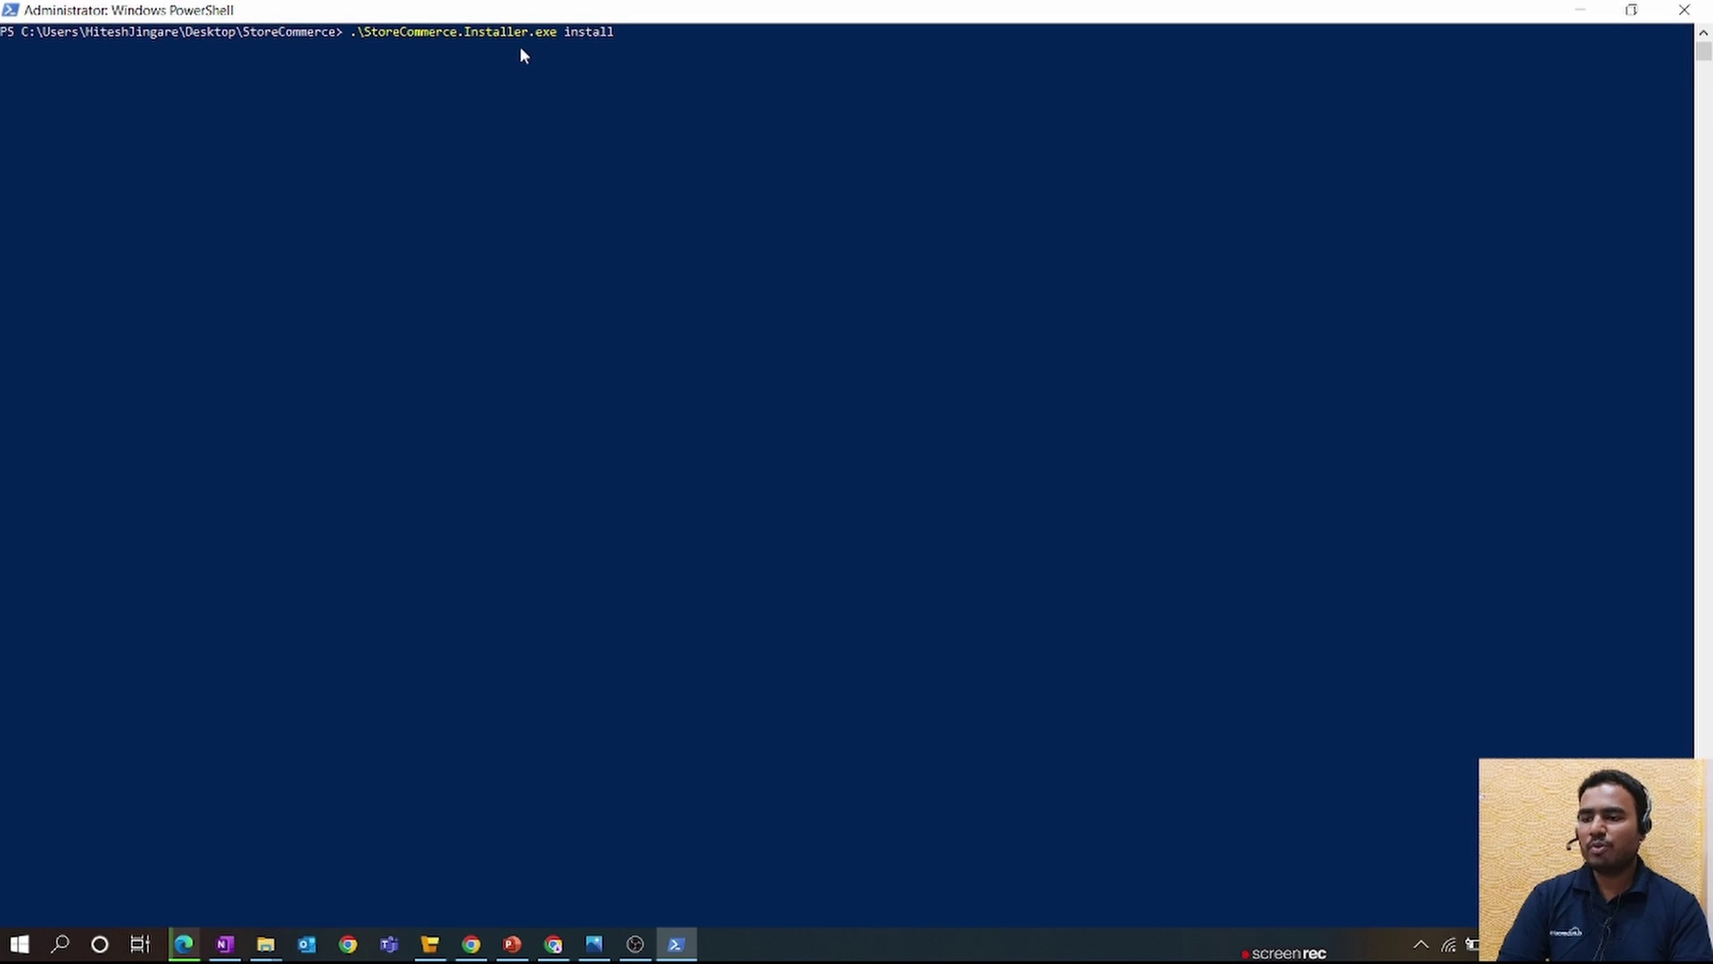
mouse_move(594, 944)
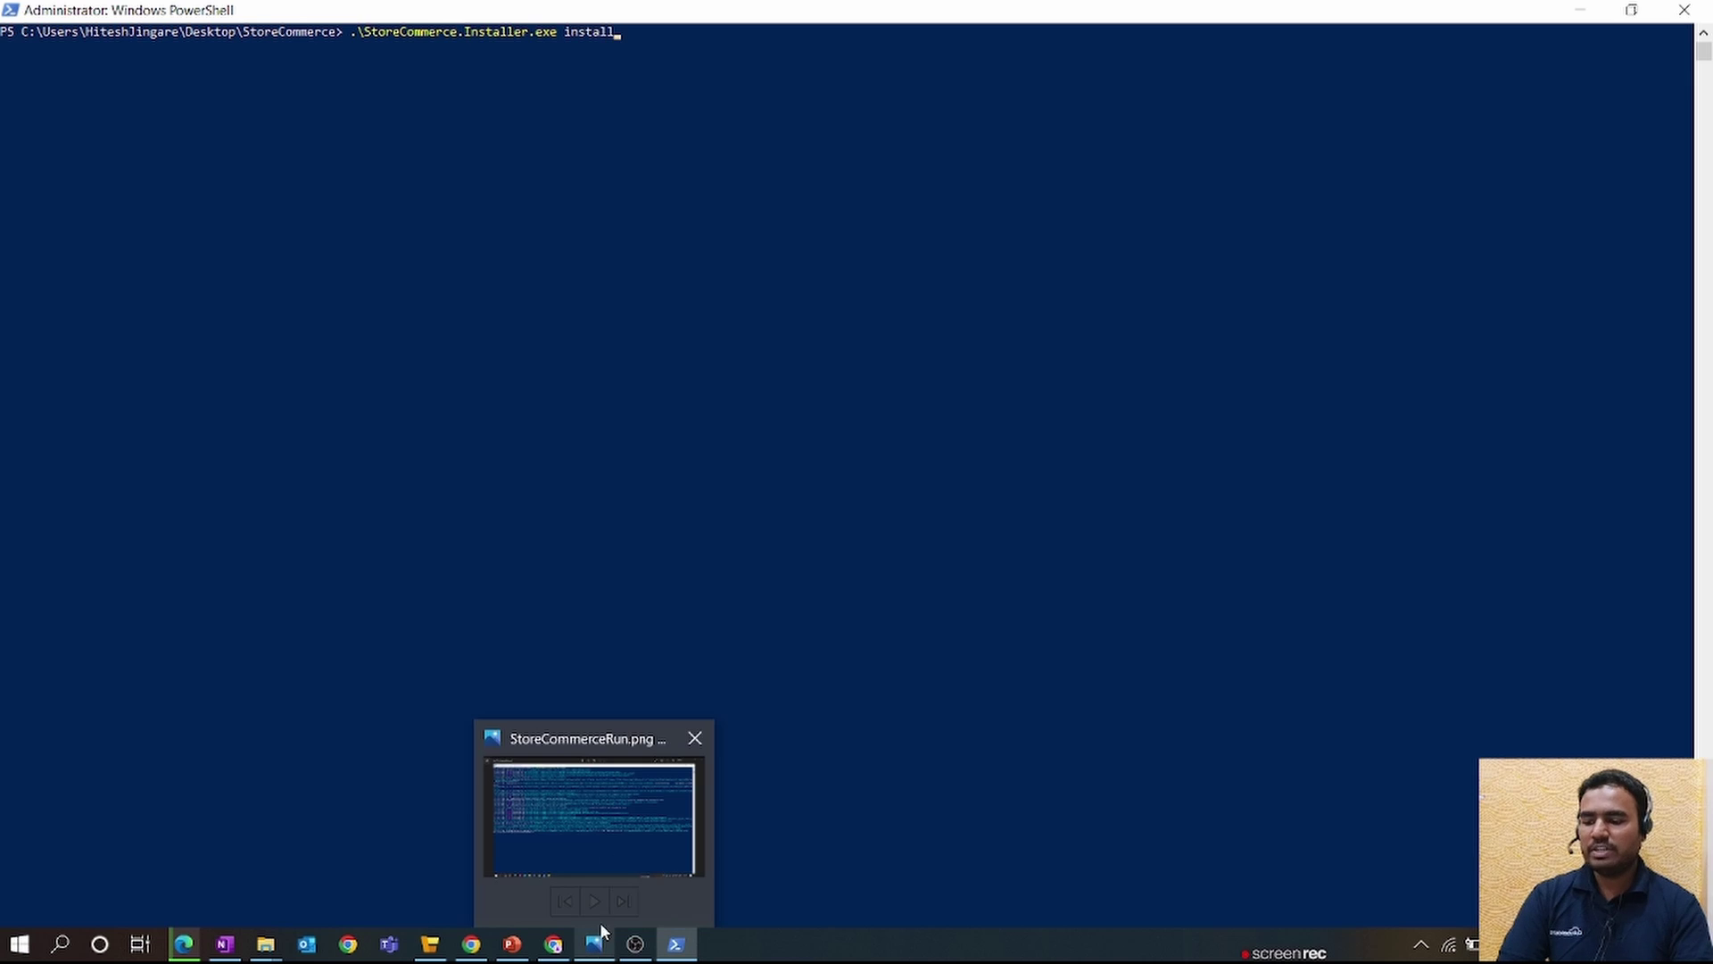
left_click(603, 846)
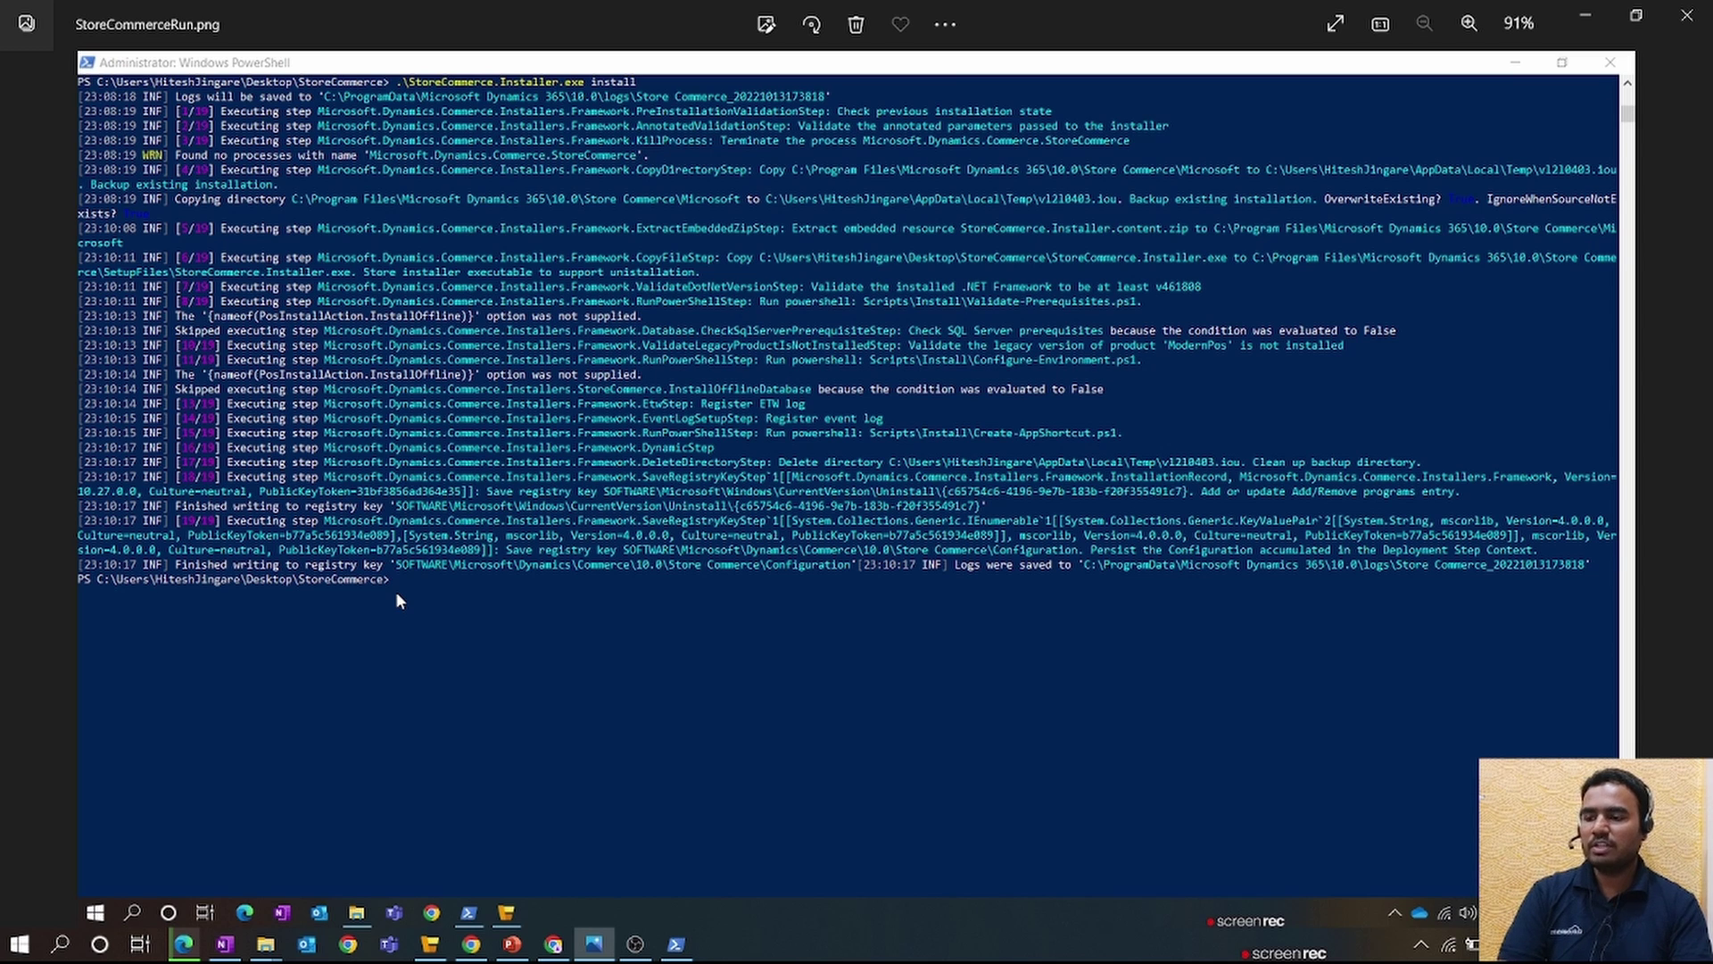
- Review the StoreCommerceRun.png installer screenshot, then switch to the Store Commerce app
mouse_move(429, 944)
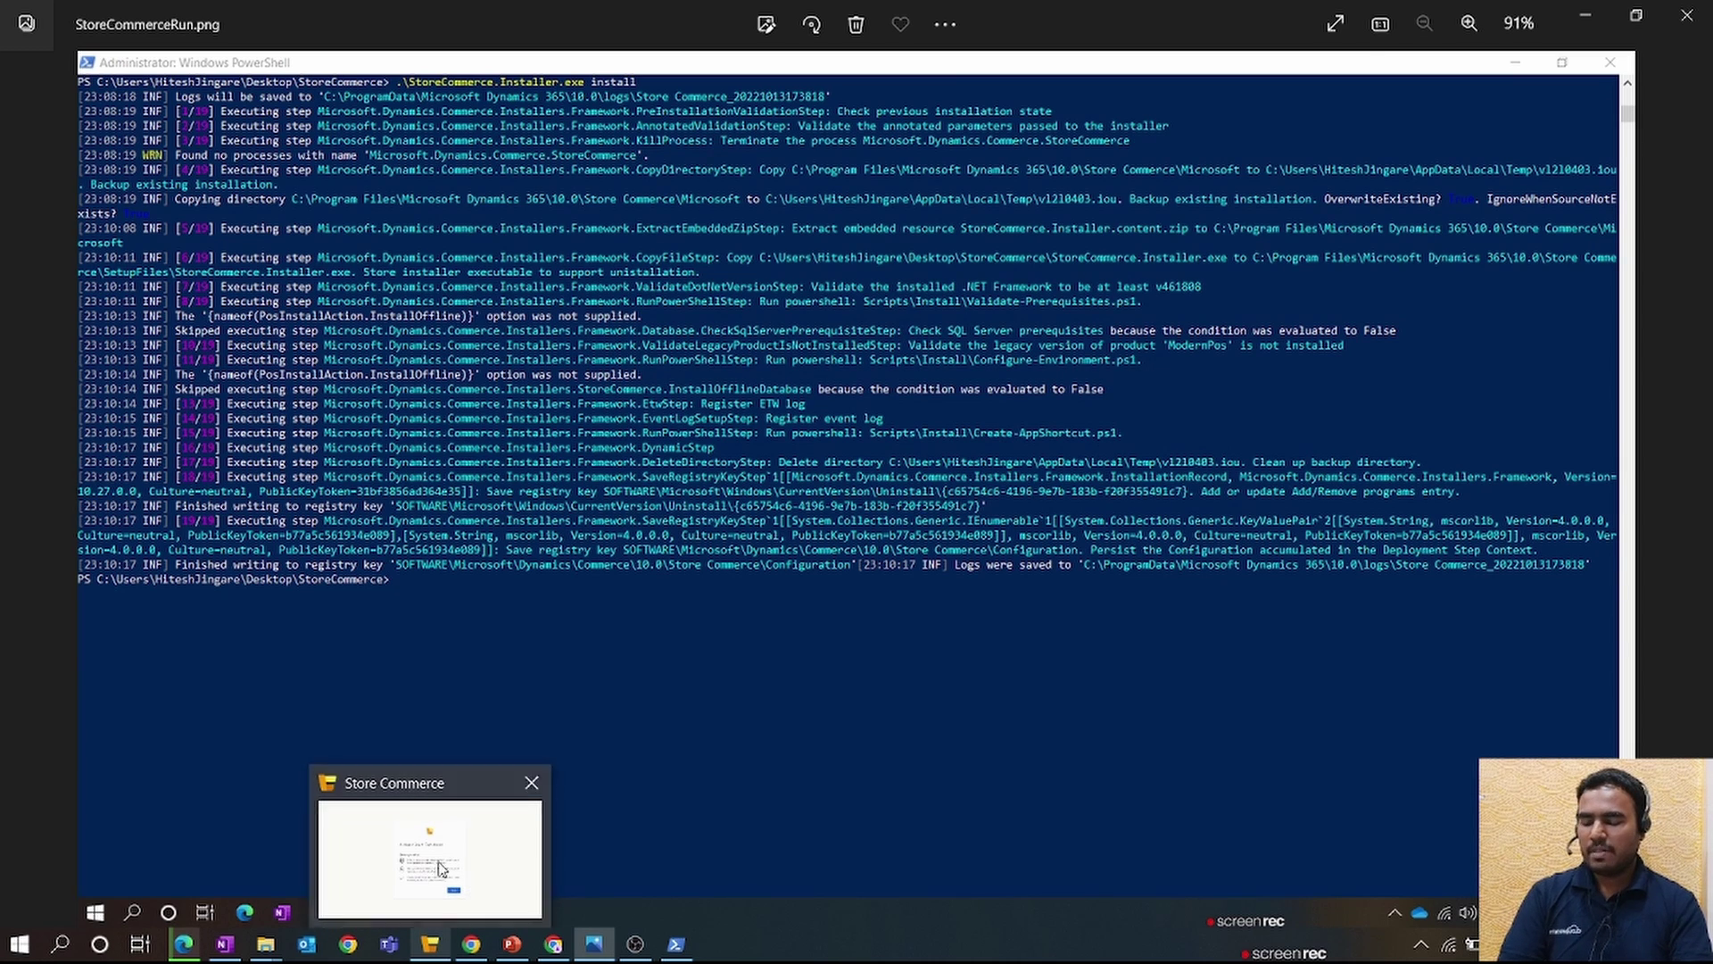
left_click(438, 867)
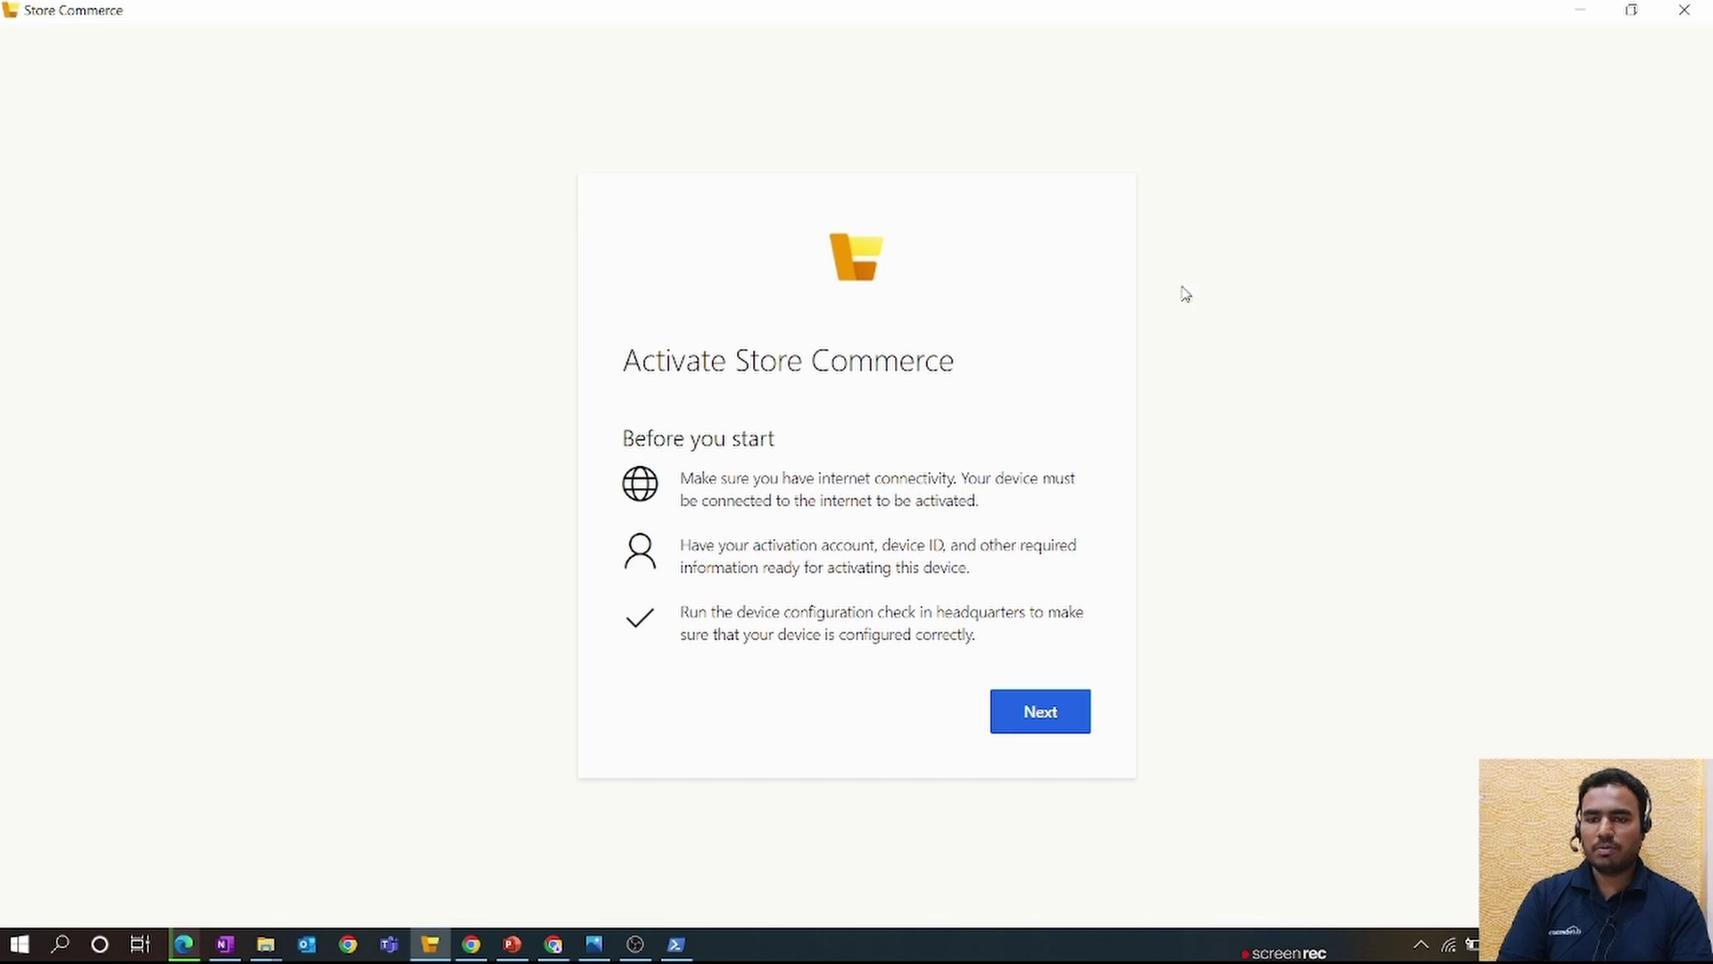
- Copy Houston's Retail server Url from Finance and Operations into the activation Server URL field
left_click(1064, 711)
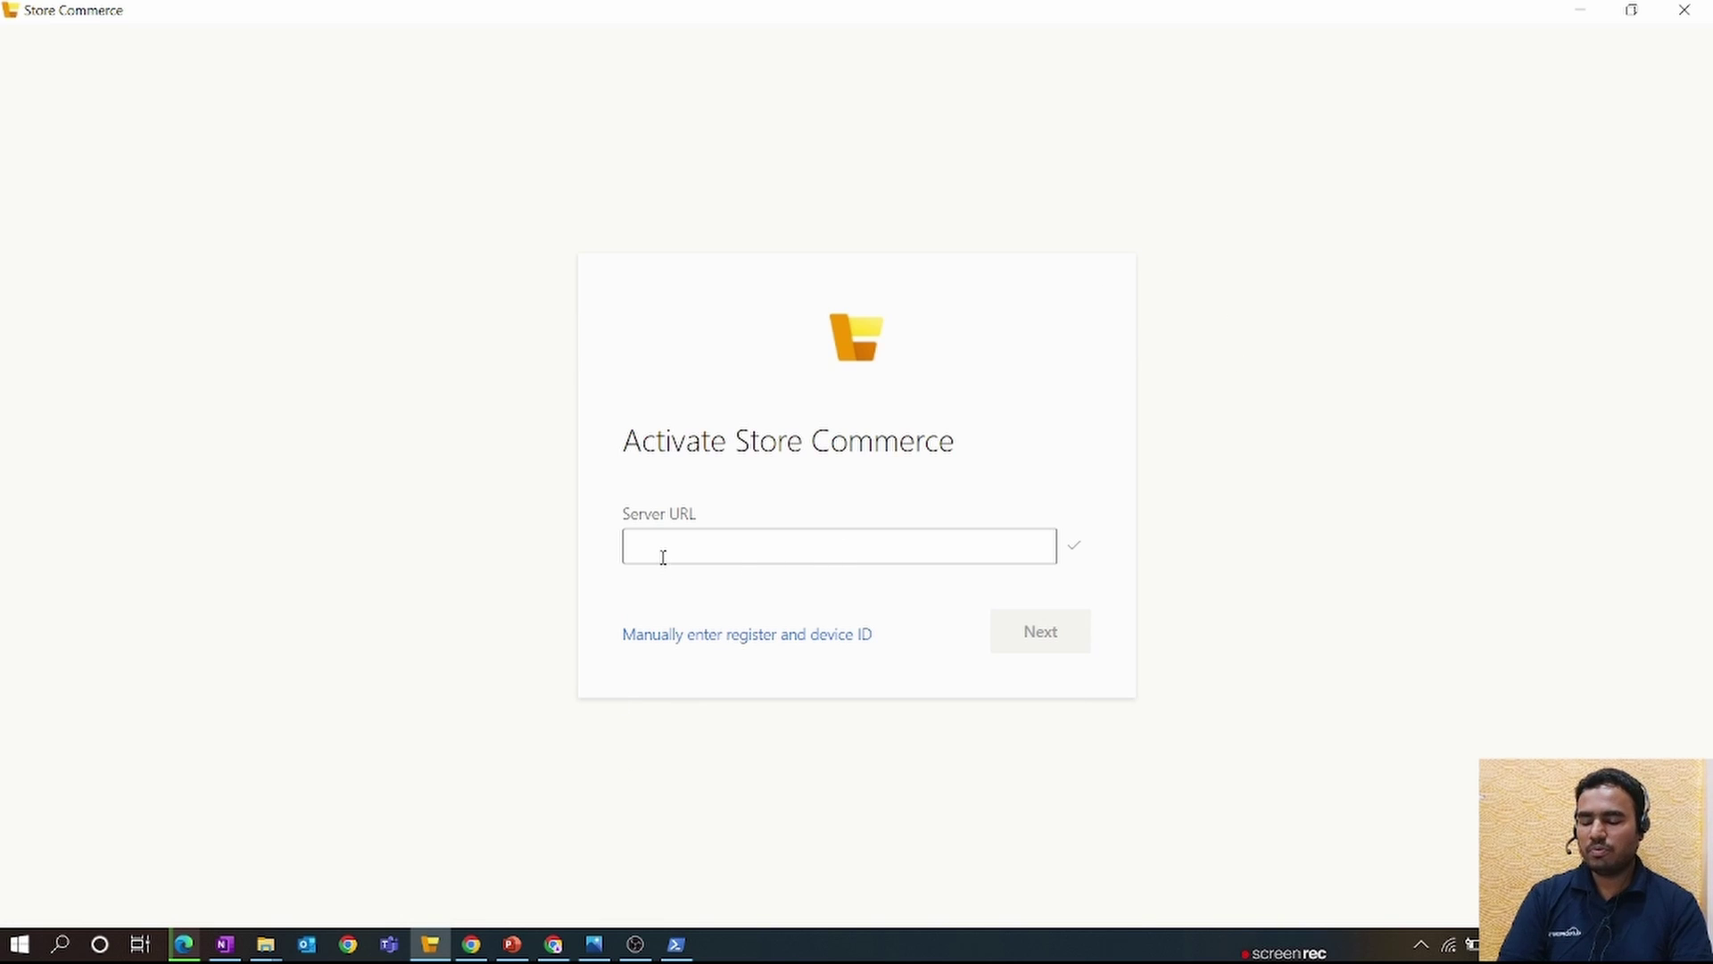
left_click(472, 944)
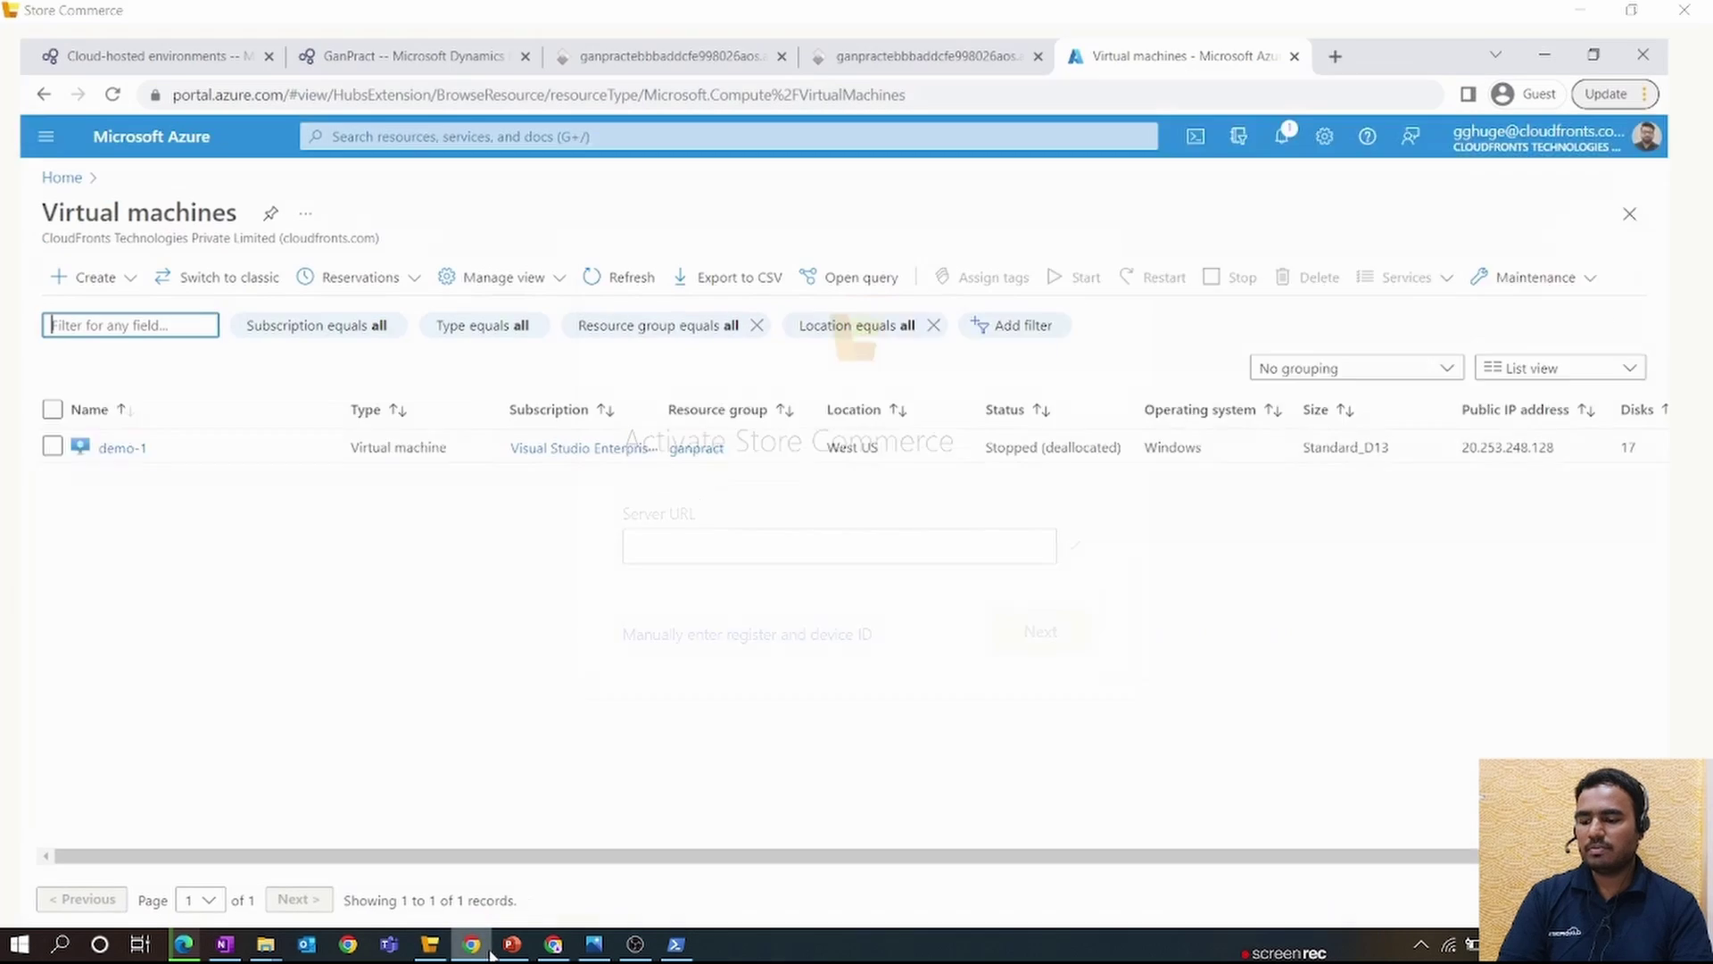
left_click(183, 944)
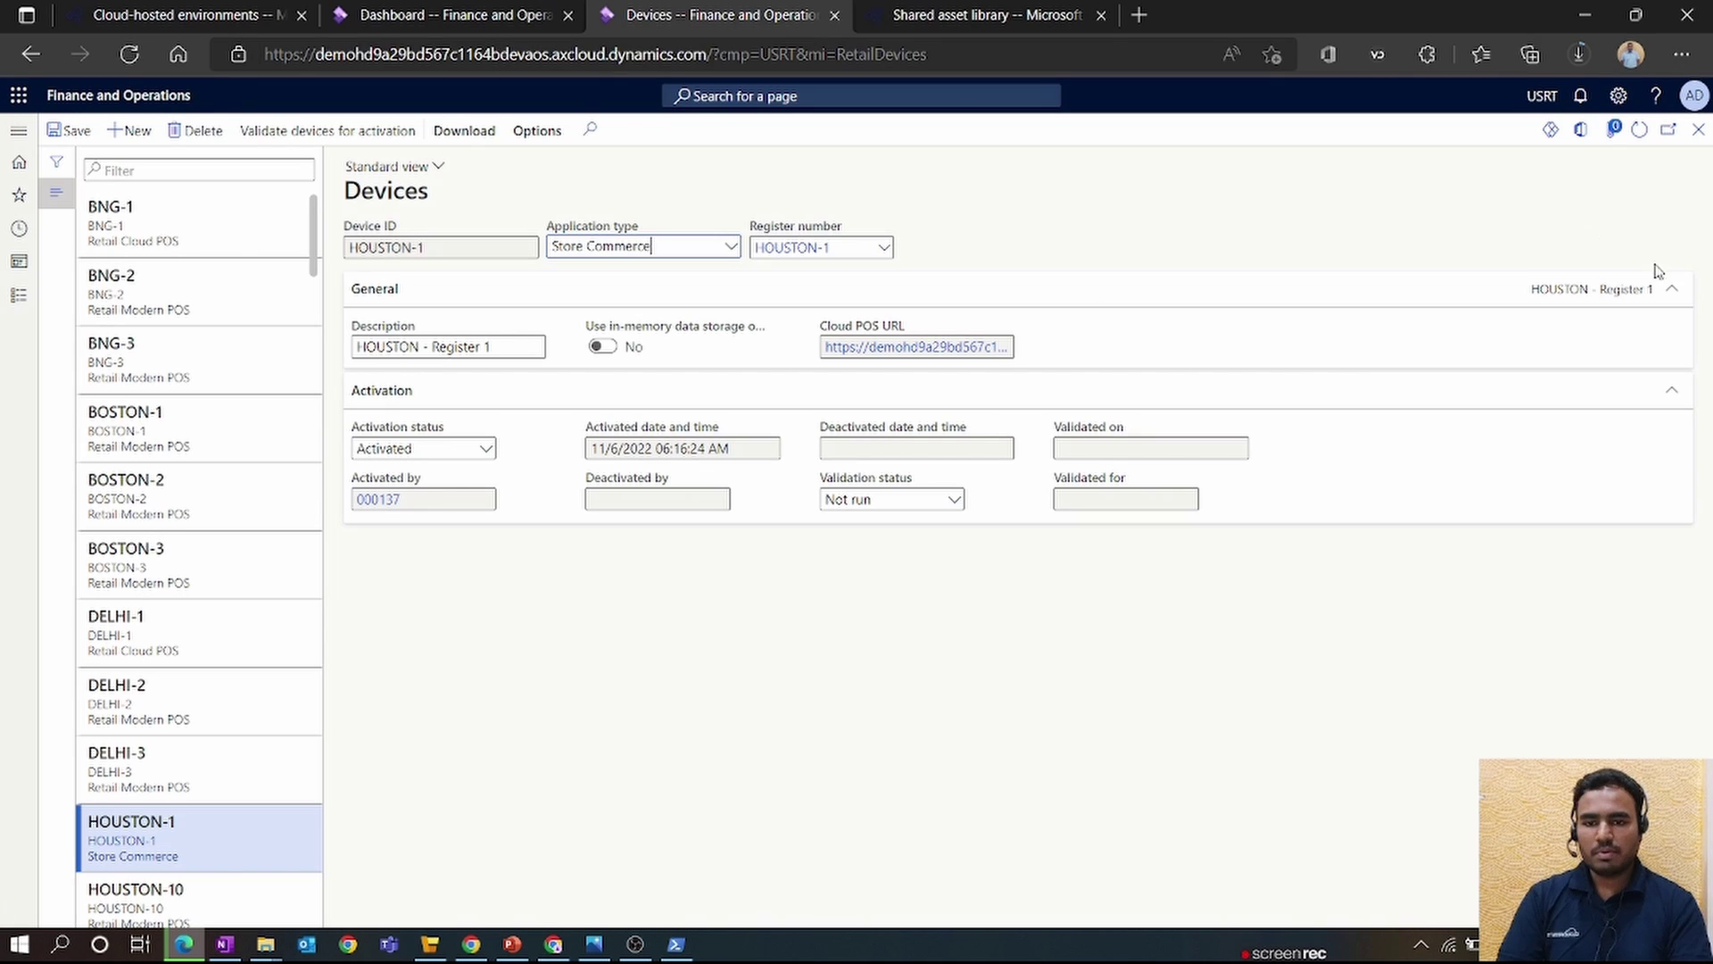
left_click(1699, 130)
left_click(1699, 130)
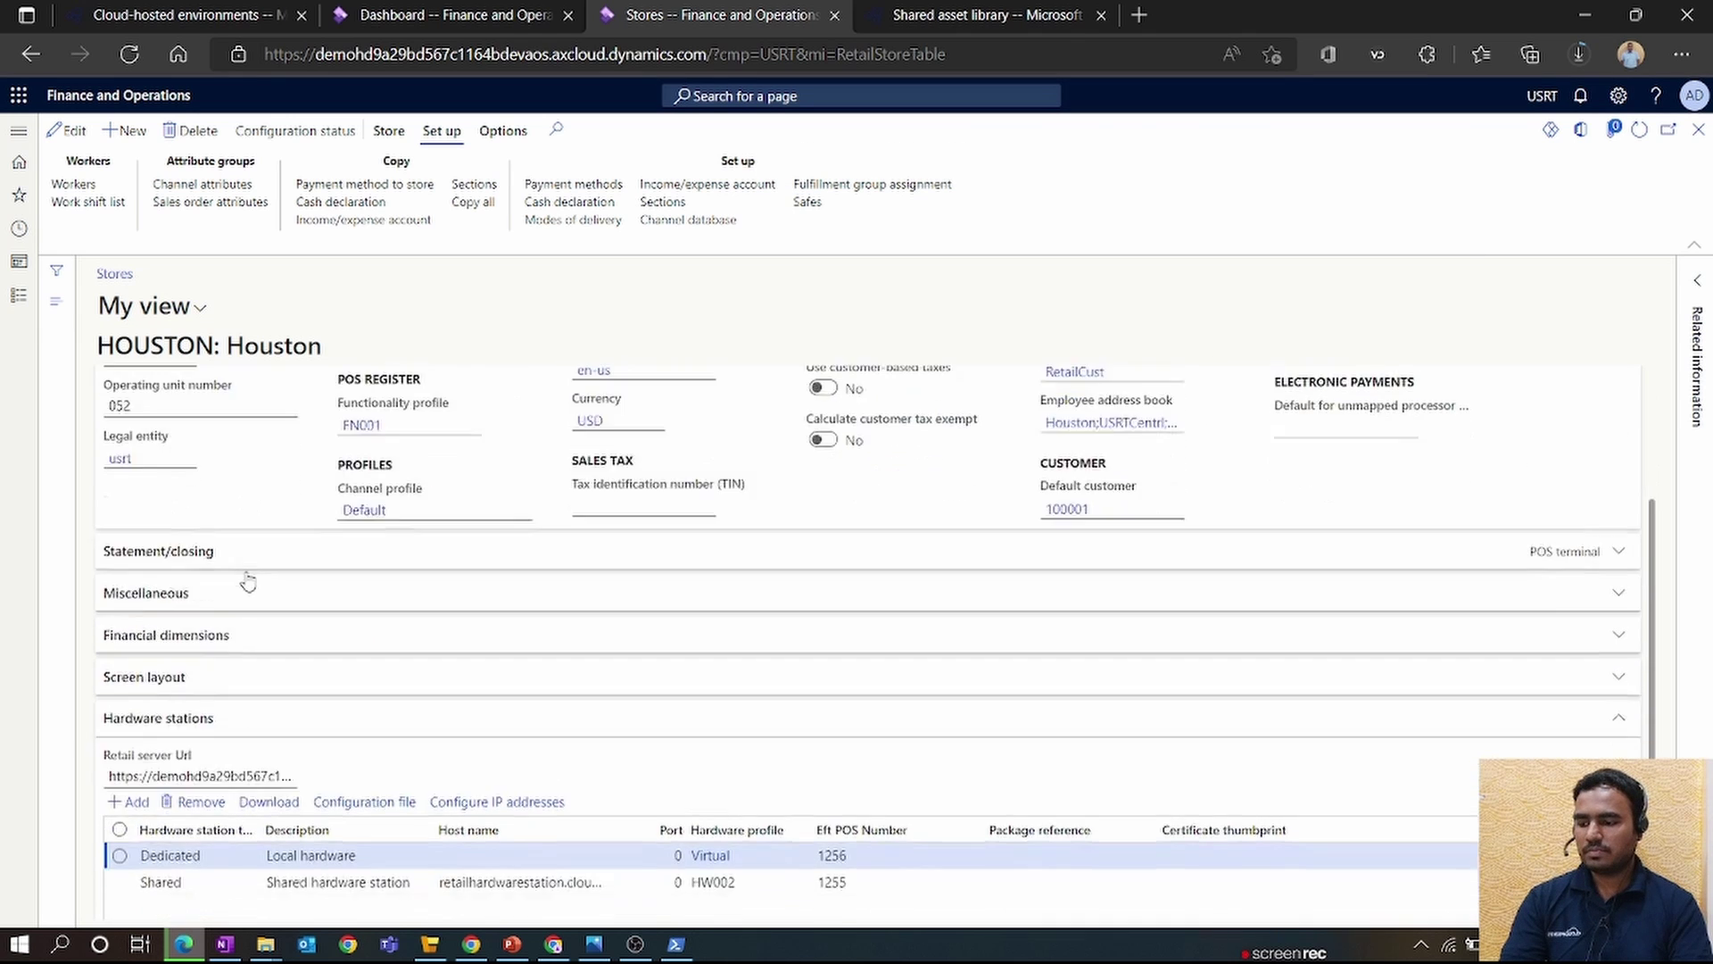
left_click(223, 718)
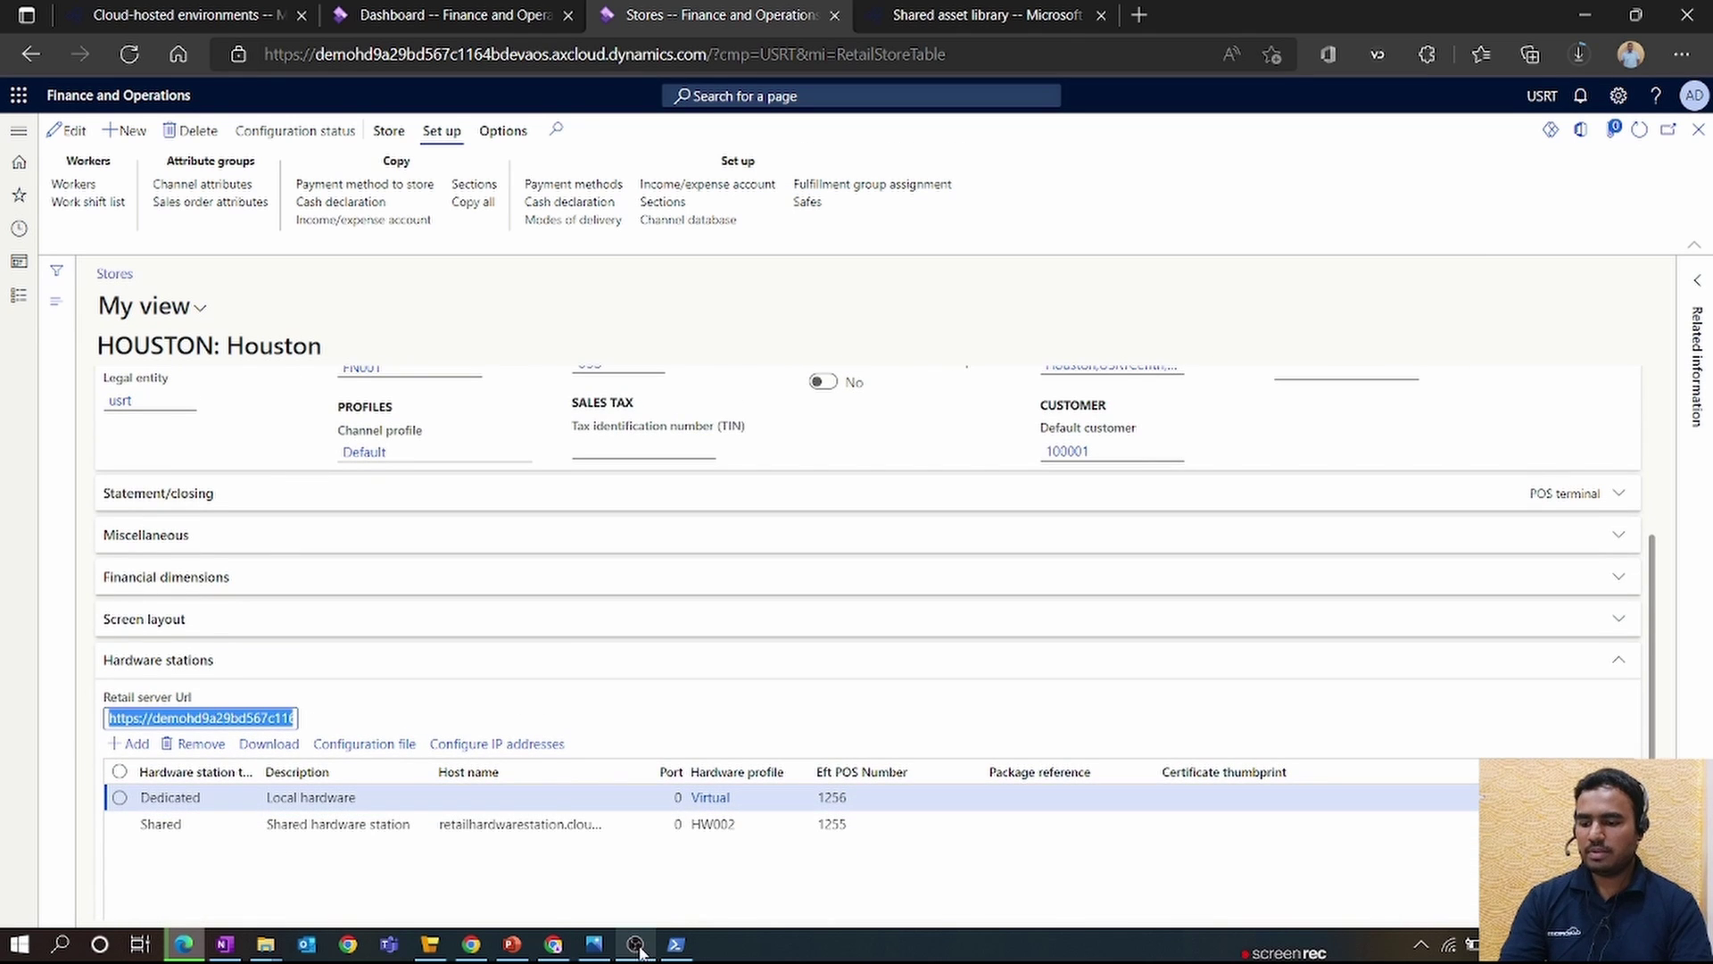
left_click(430, 943)
left_click(674, 553)
key("ctrl+v")
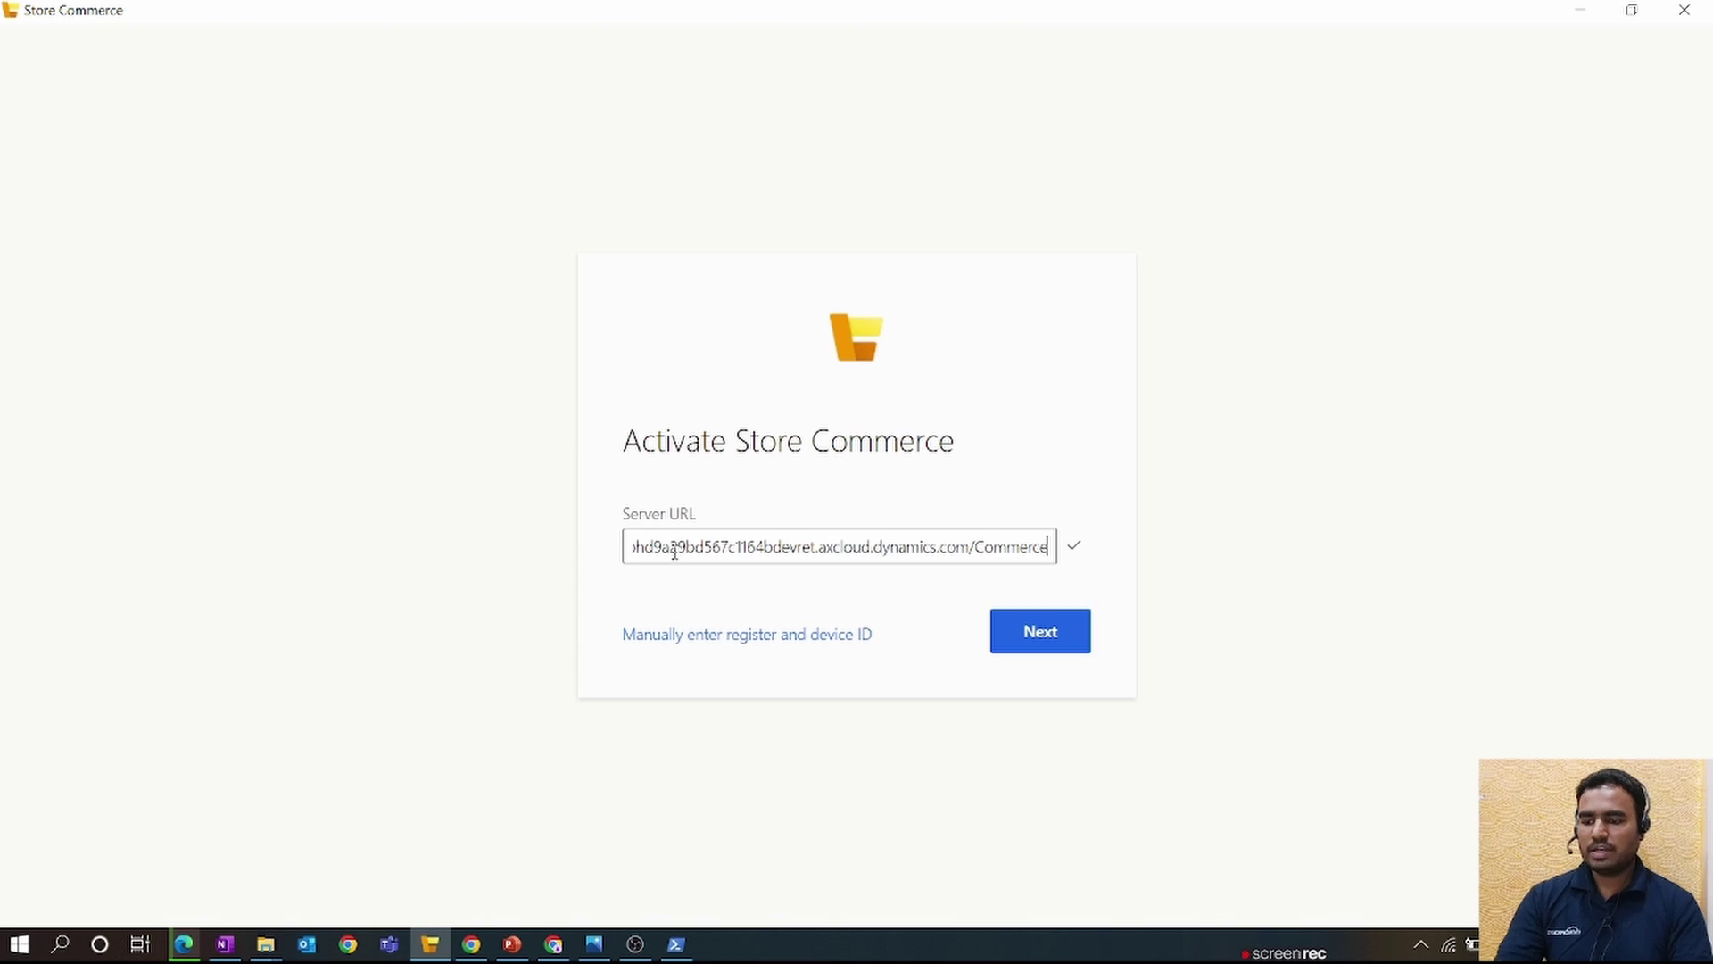
- Sign in with the existing work account and select the Houston store
left_click(1026, 641)
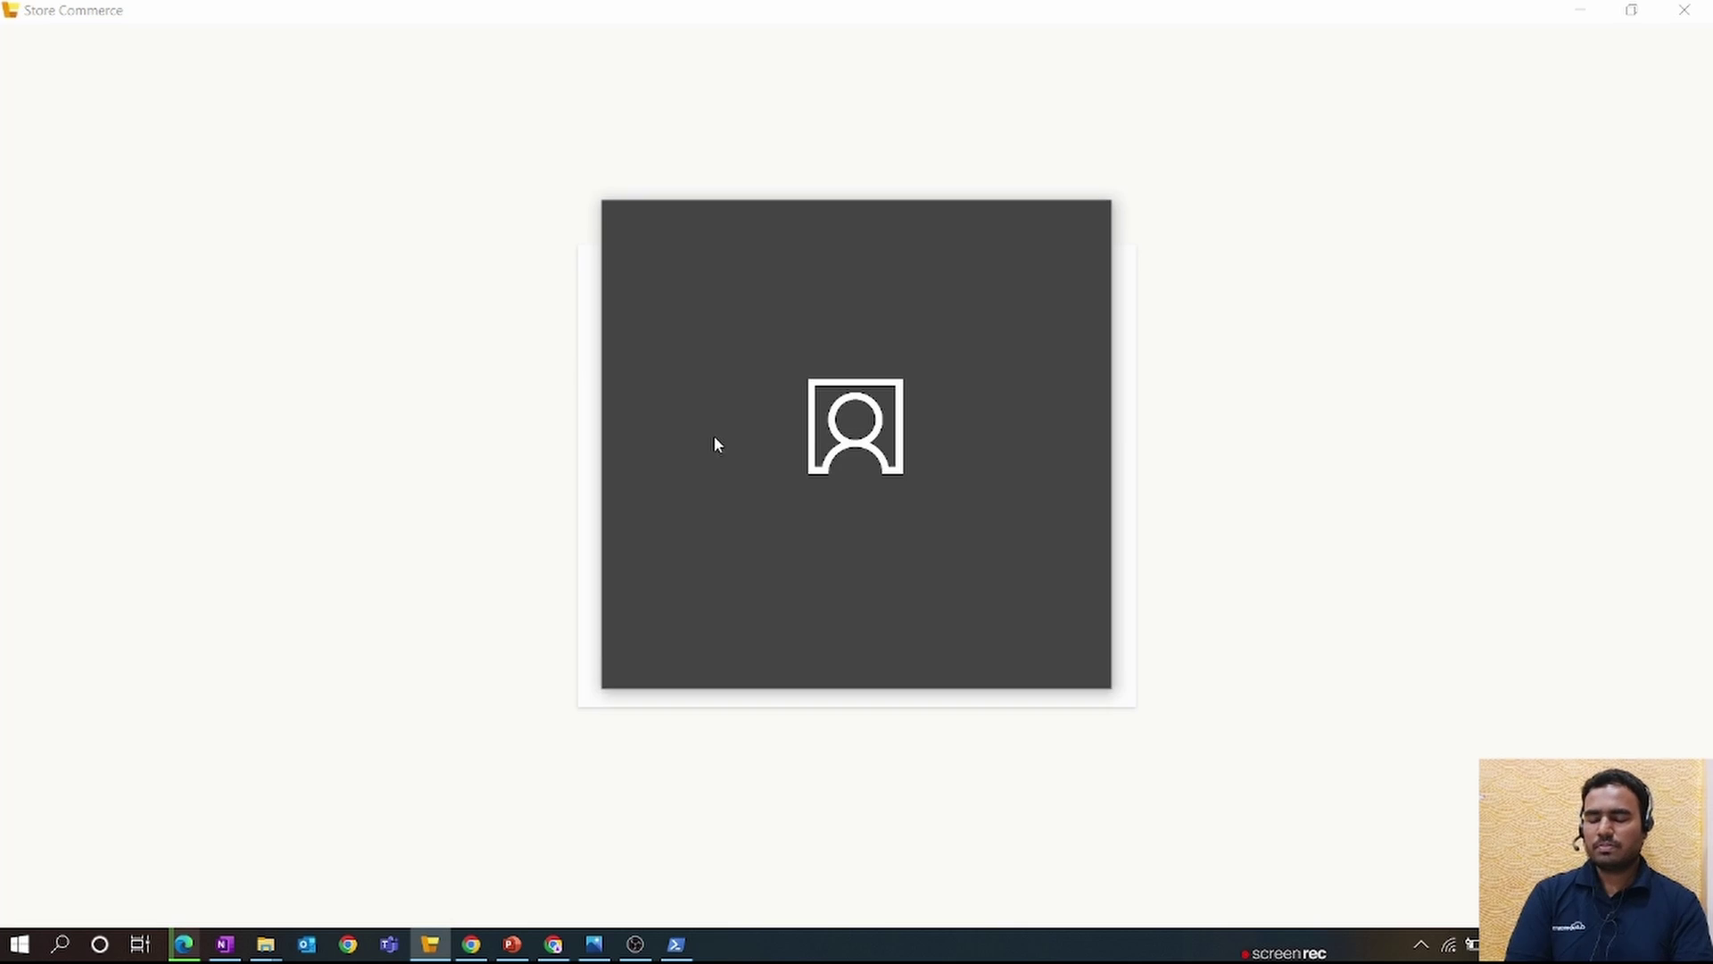
left_click(828, 403)
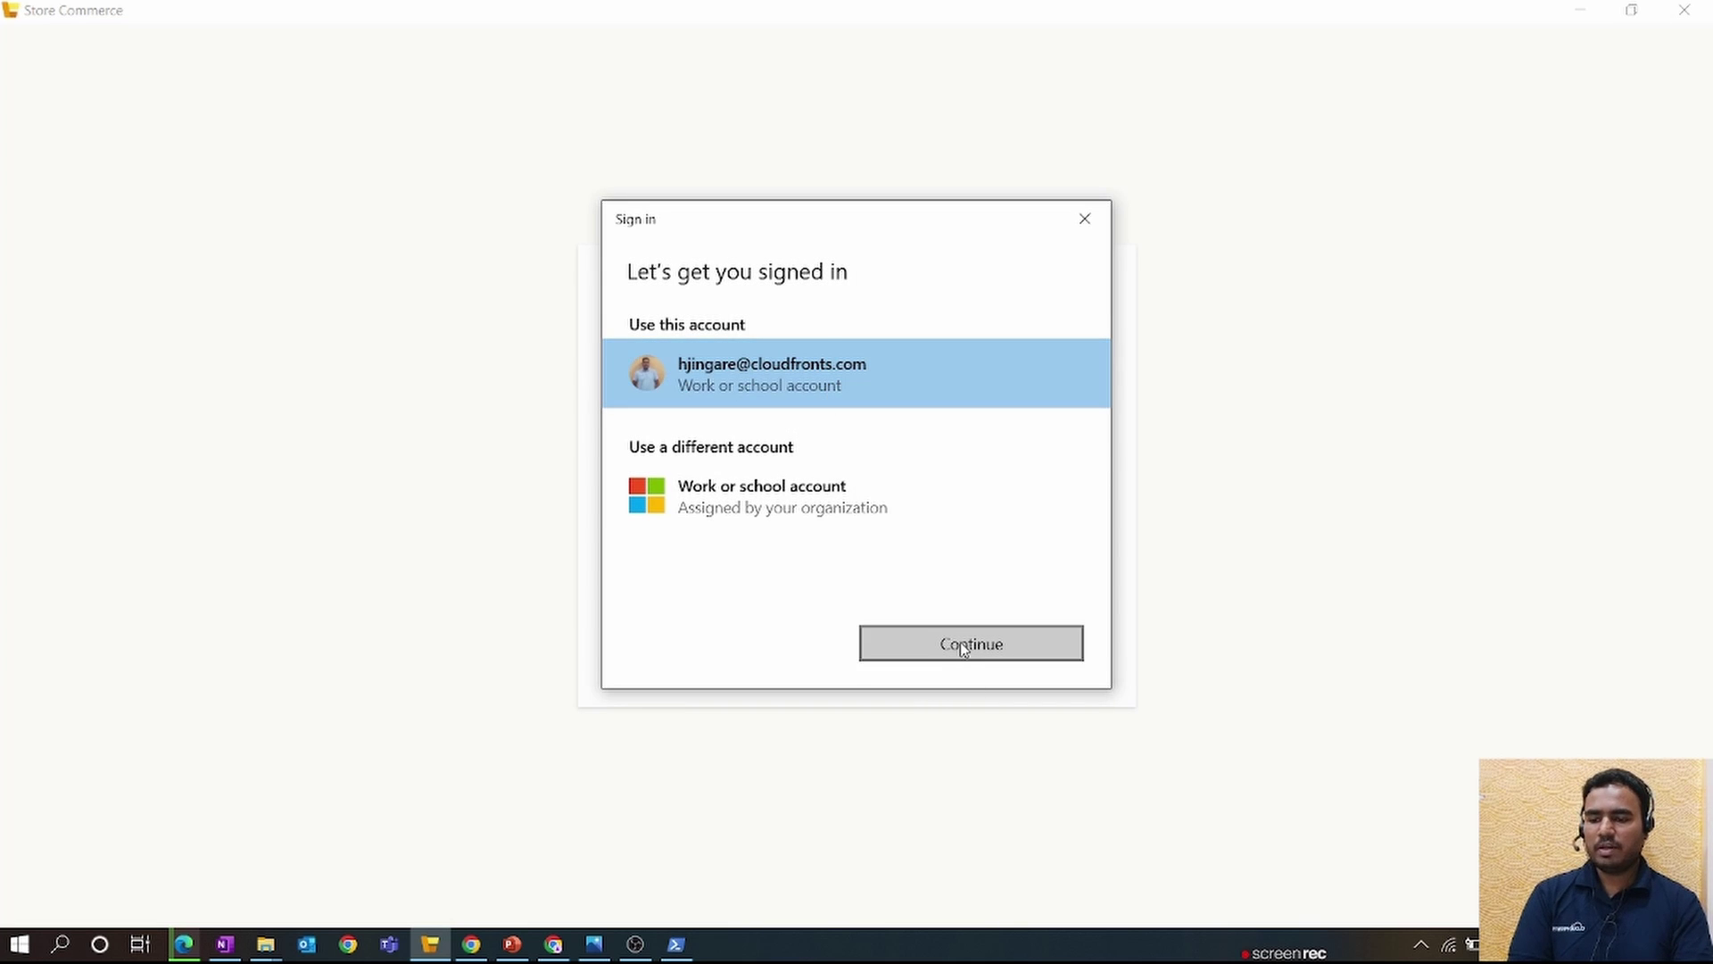
left_click(960, 641)
left_click(759, 592)
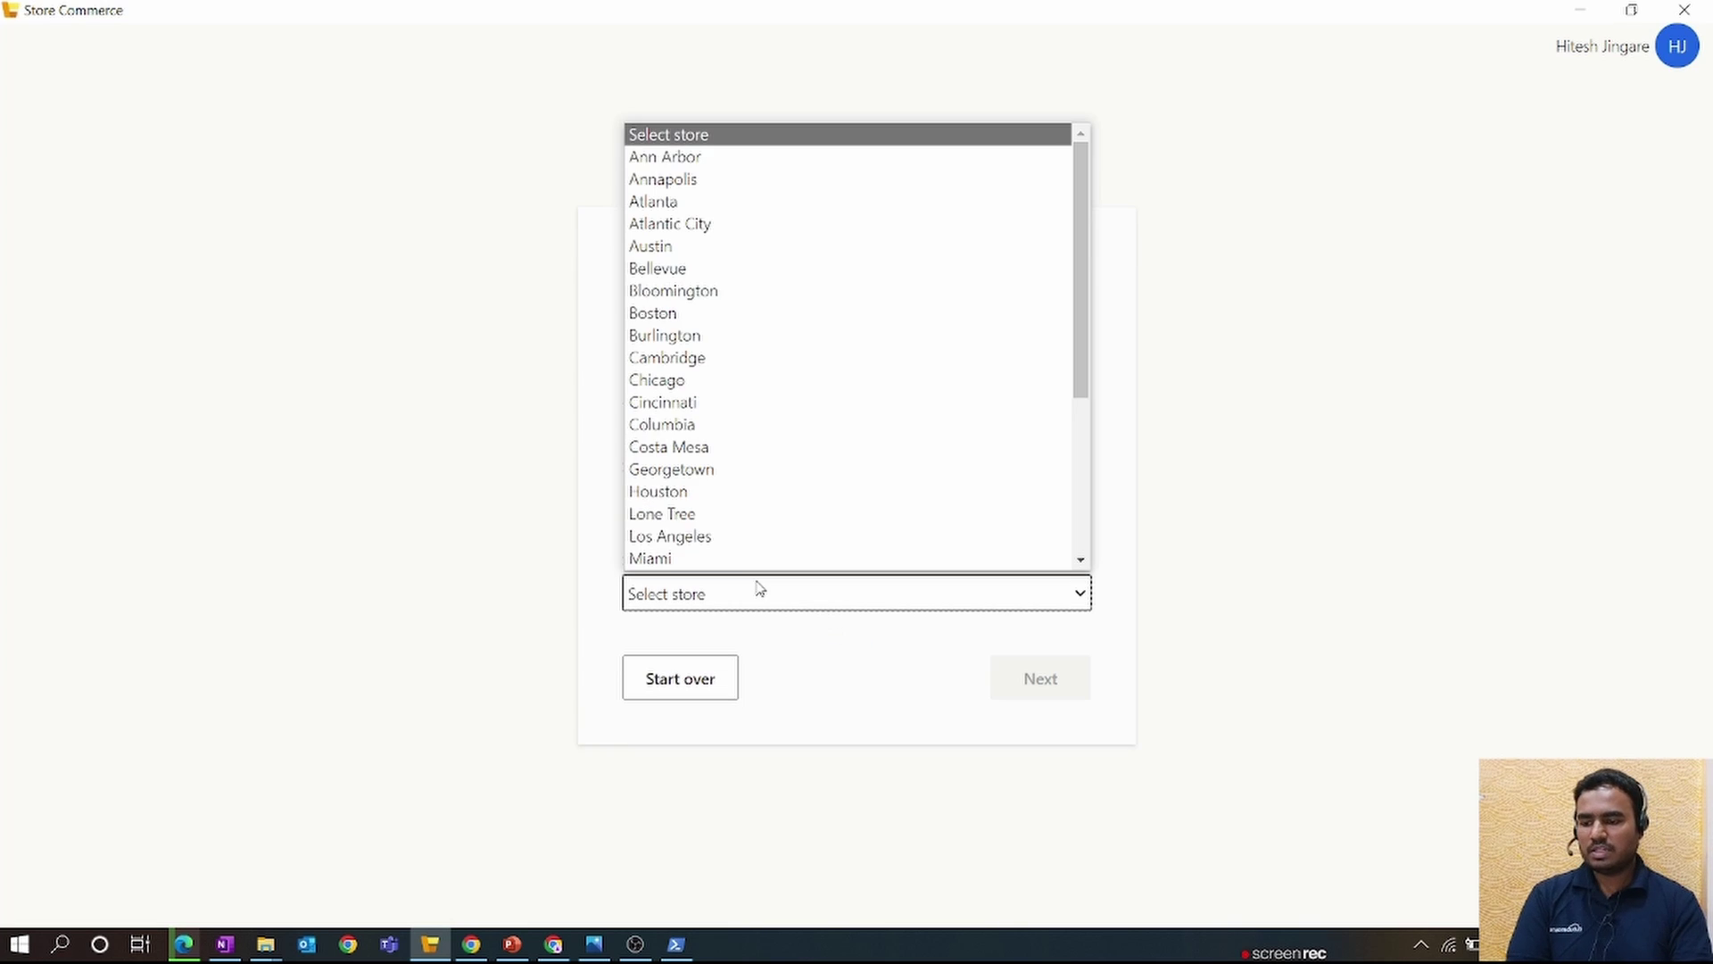
scroll(758, 339, "down", 3)
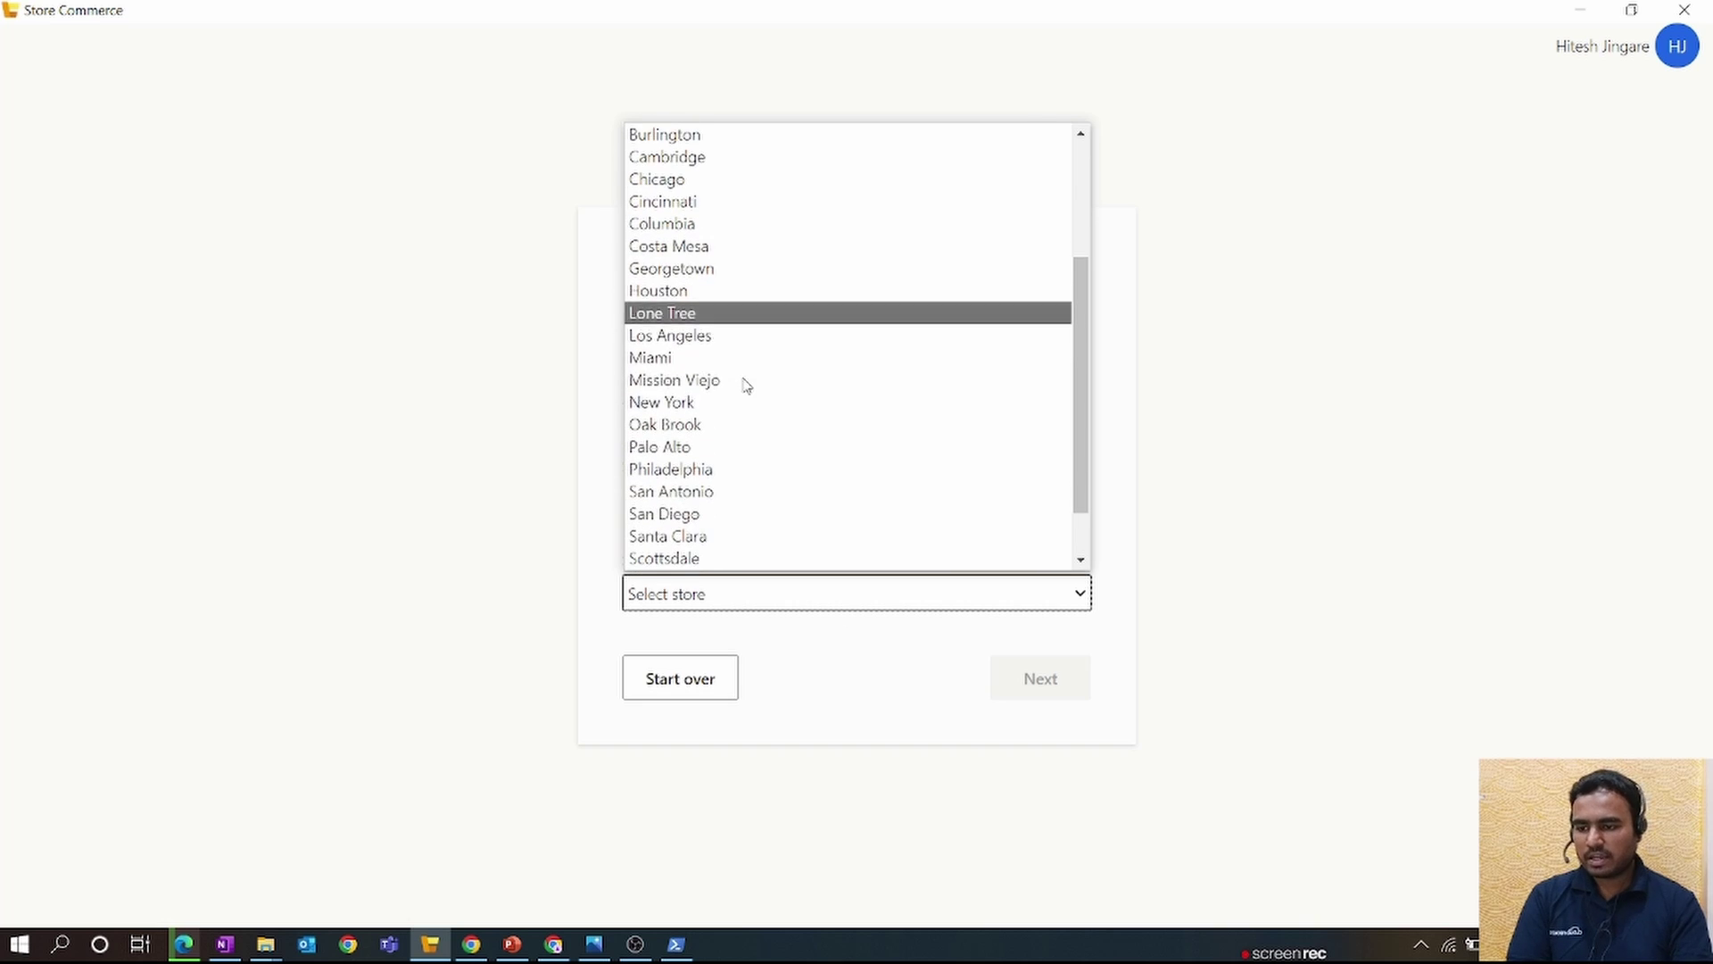
left_click(757, 297)
left_click(1035, 674)
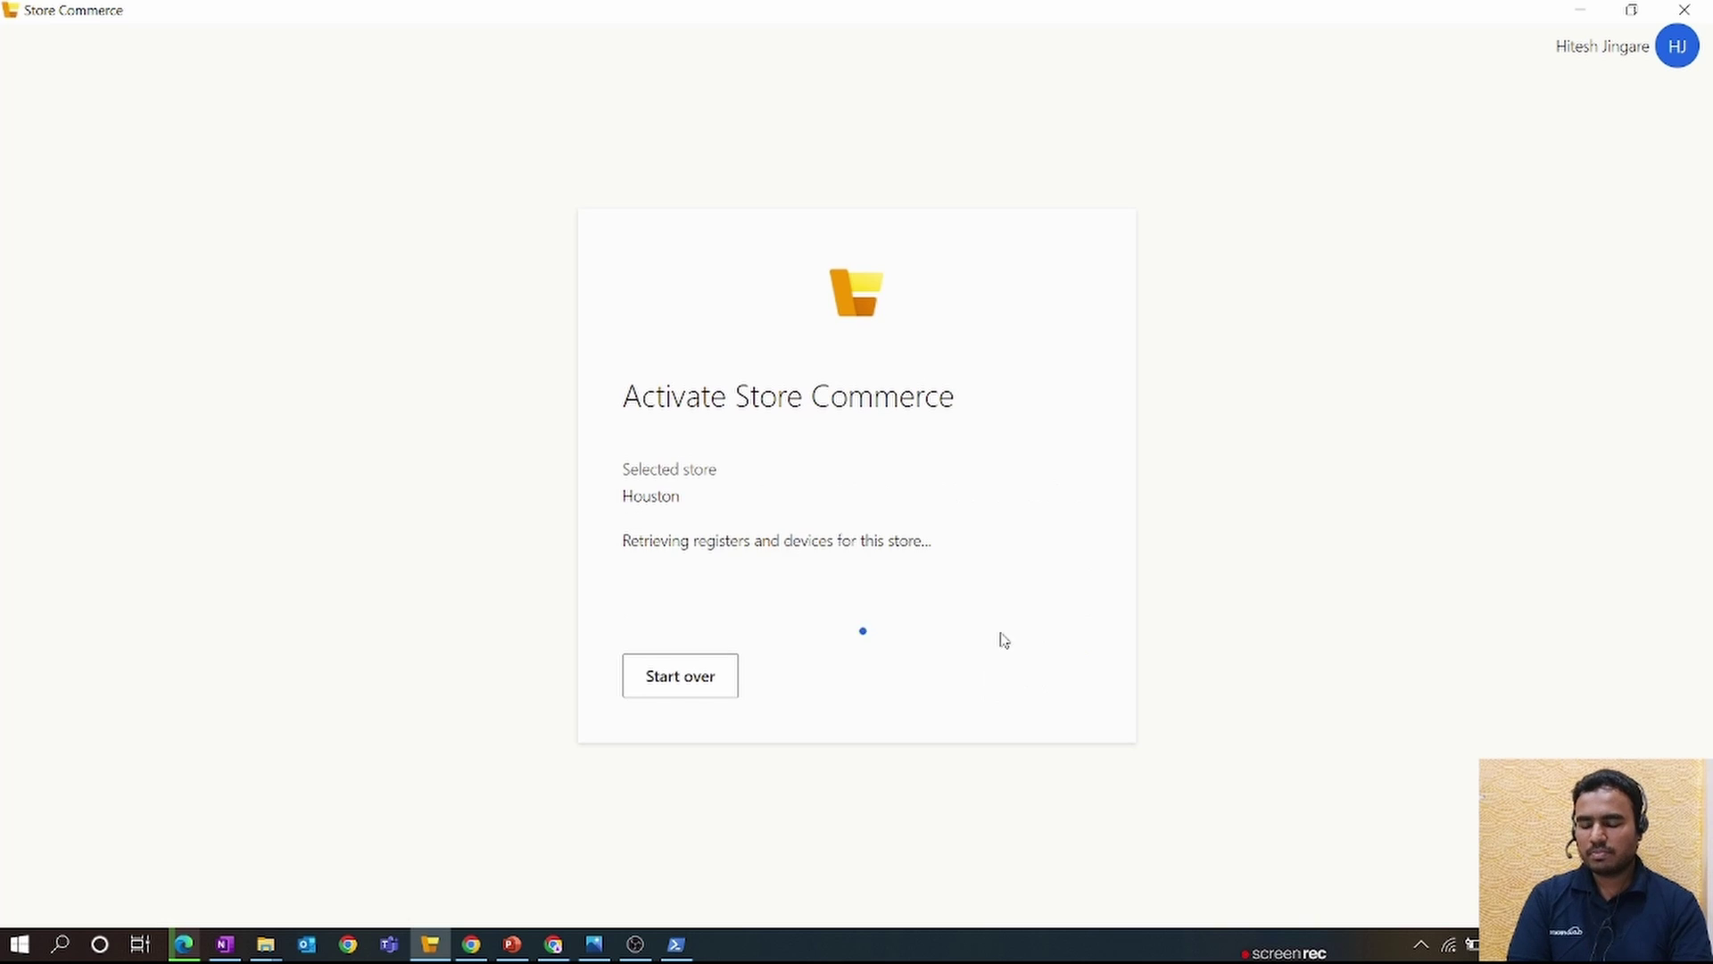
- Activate register HOUSTON-1, continuing past the other-device warning
left_click(785, 582)
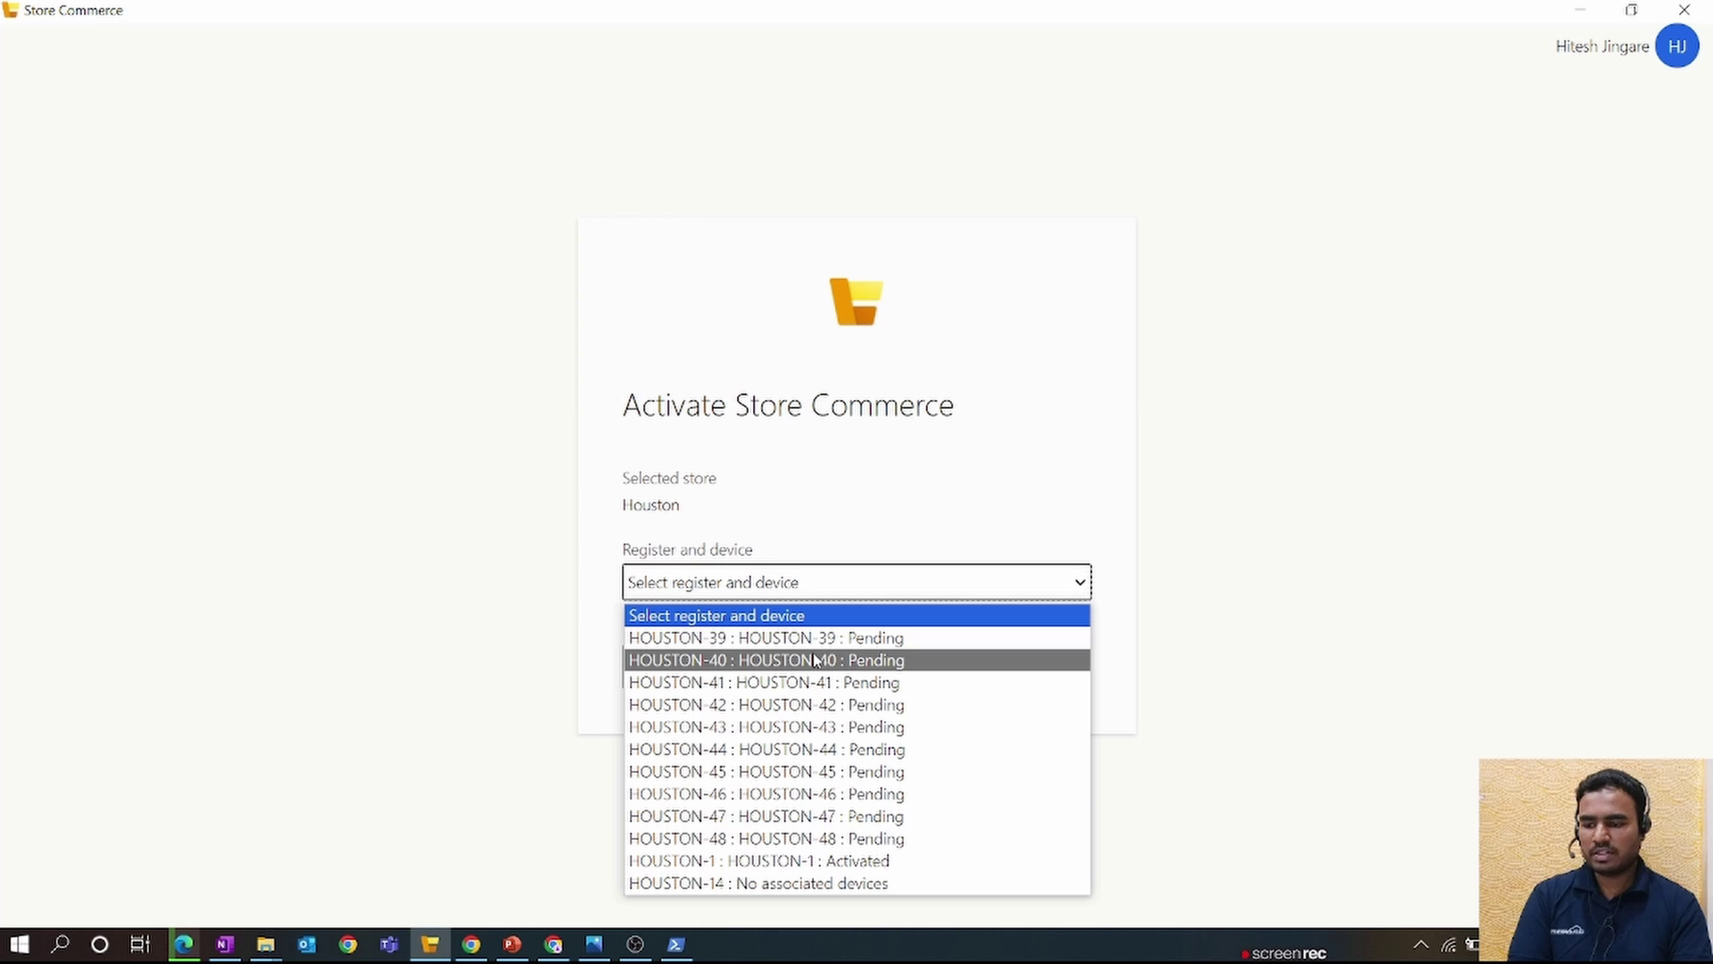
left_click(834, 862)
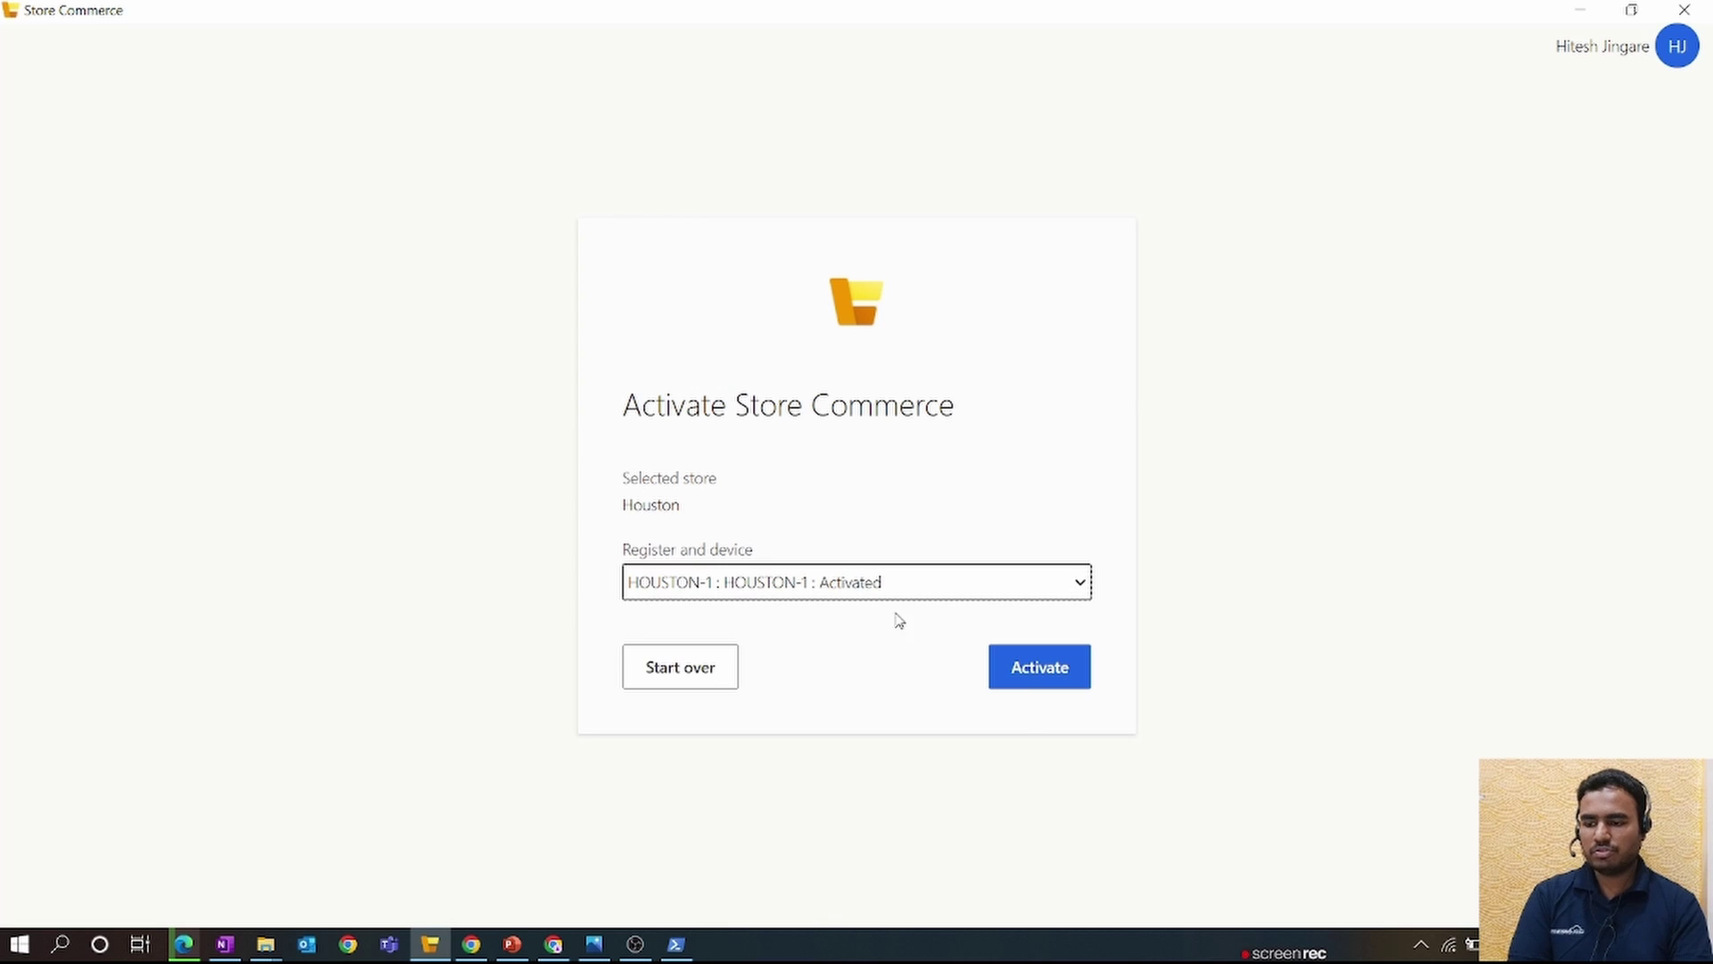
left_click(1025, 678)
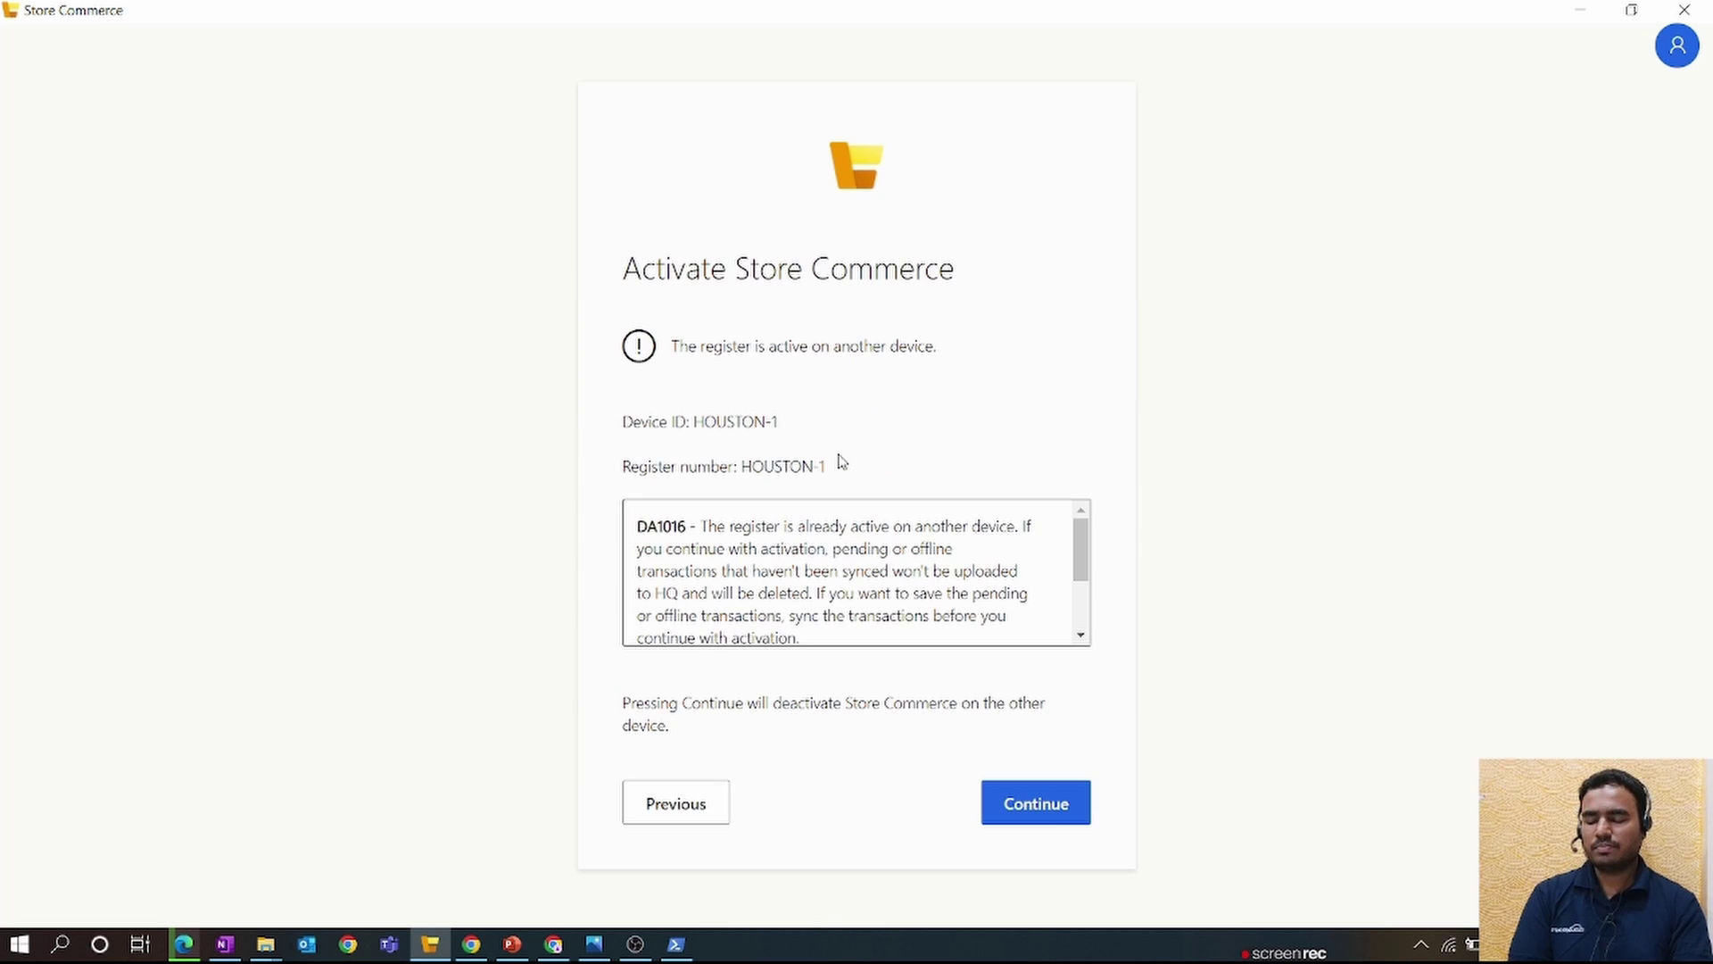
left_click(1031, 806)
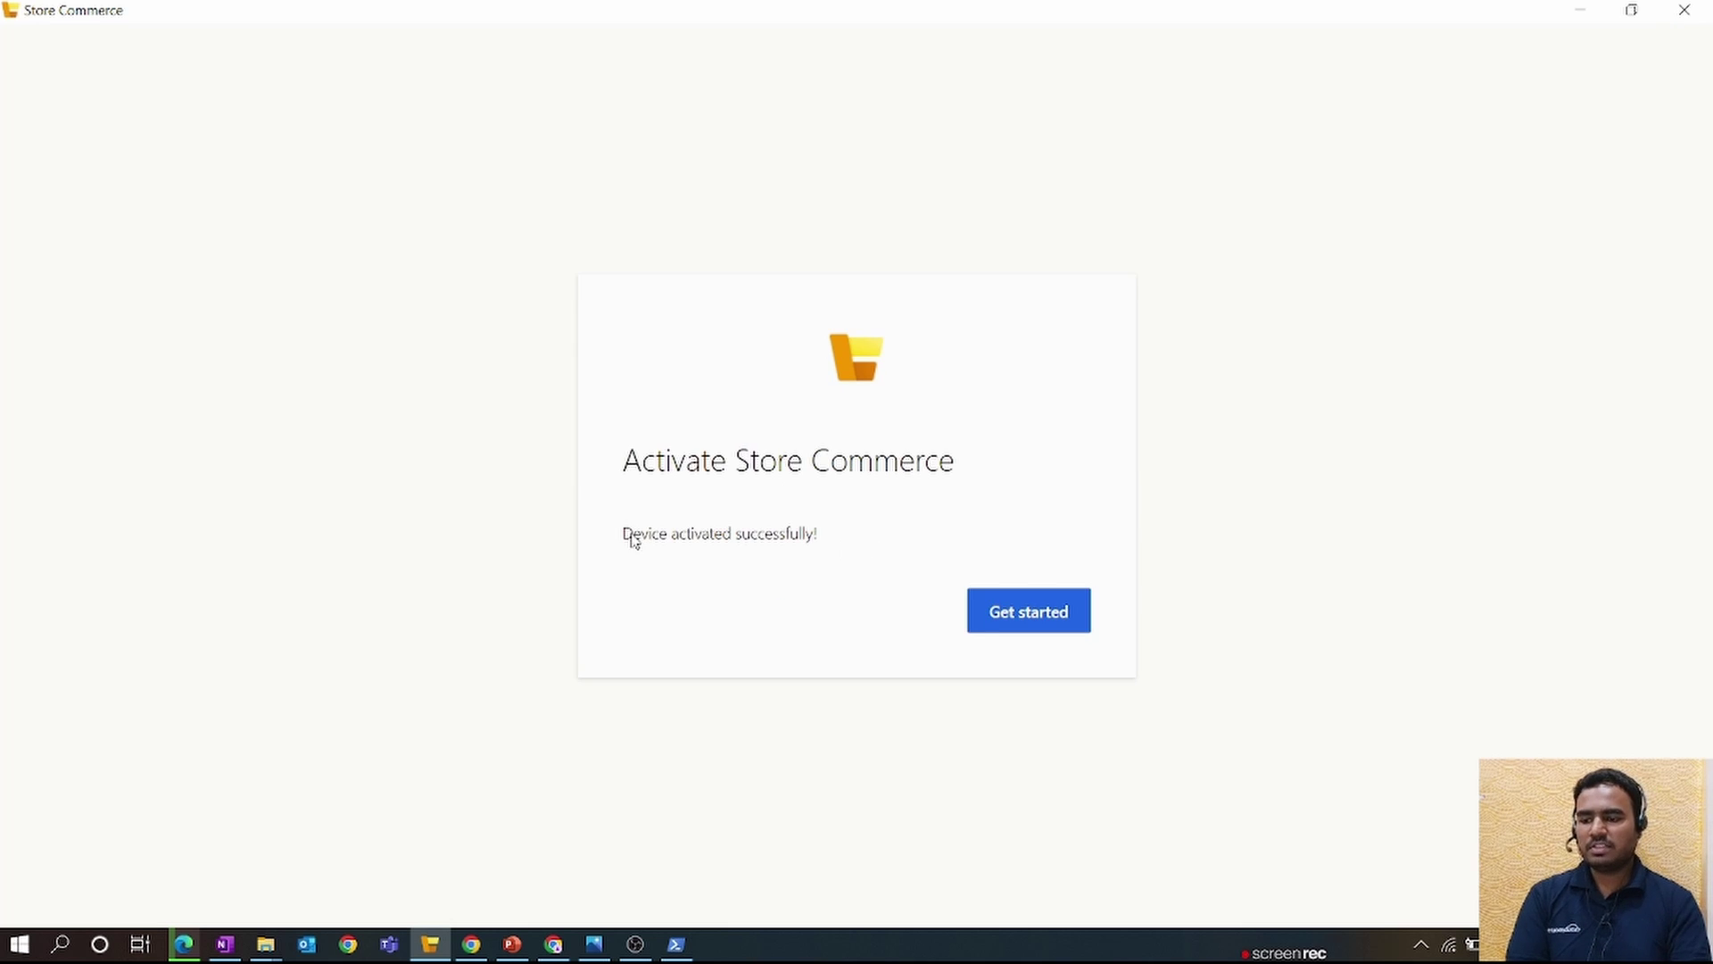
- Sign in with the operator ID and password, then open a new shift on Main drawer
left_click(978, 615)
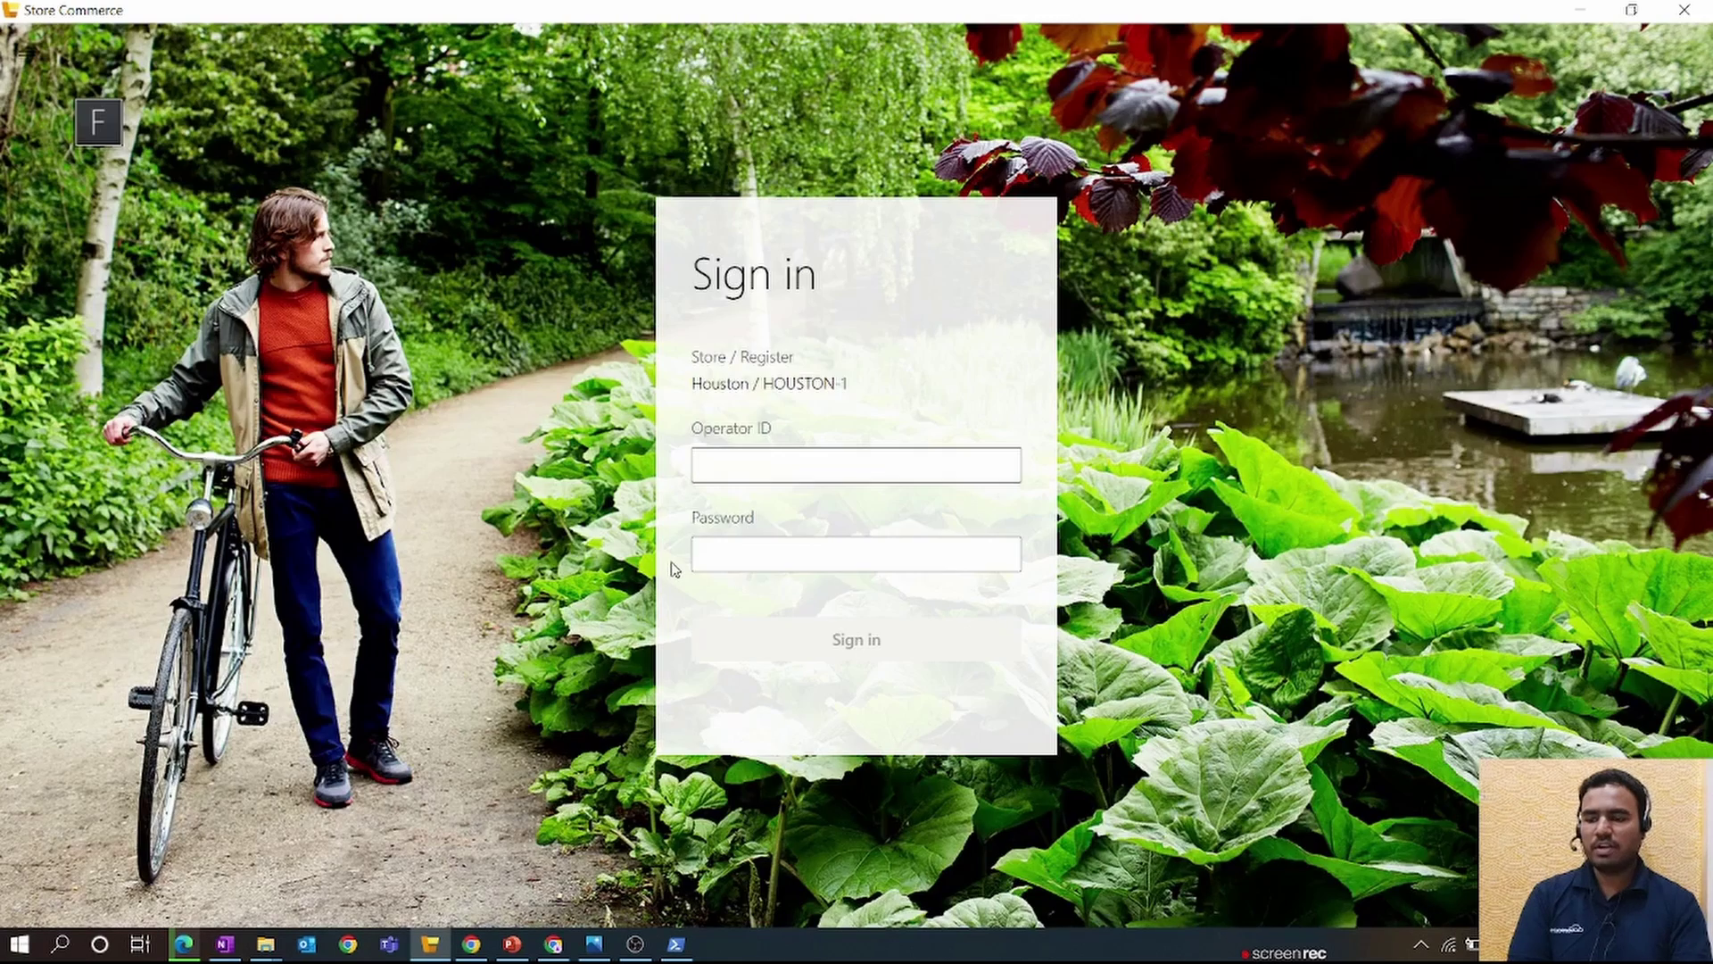
left_click(739, 556)
type("1234")
key("Return")
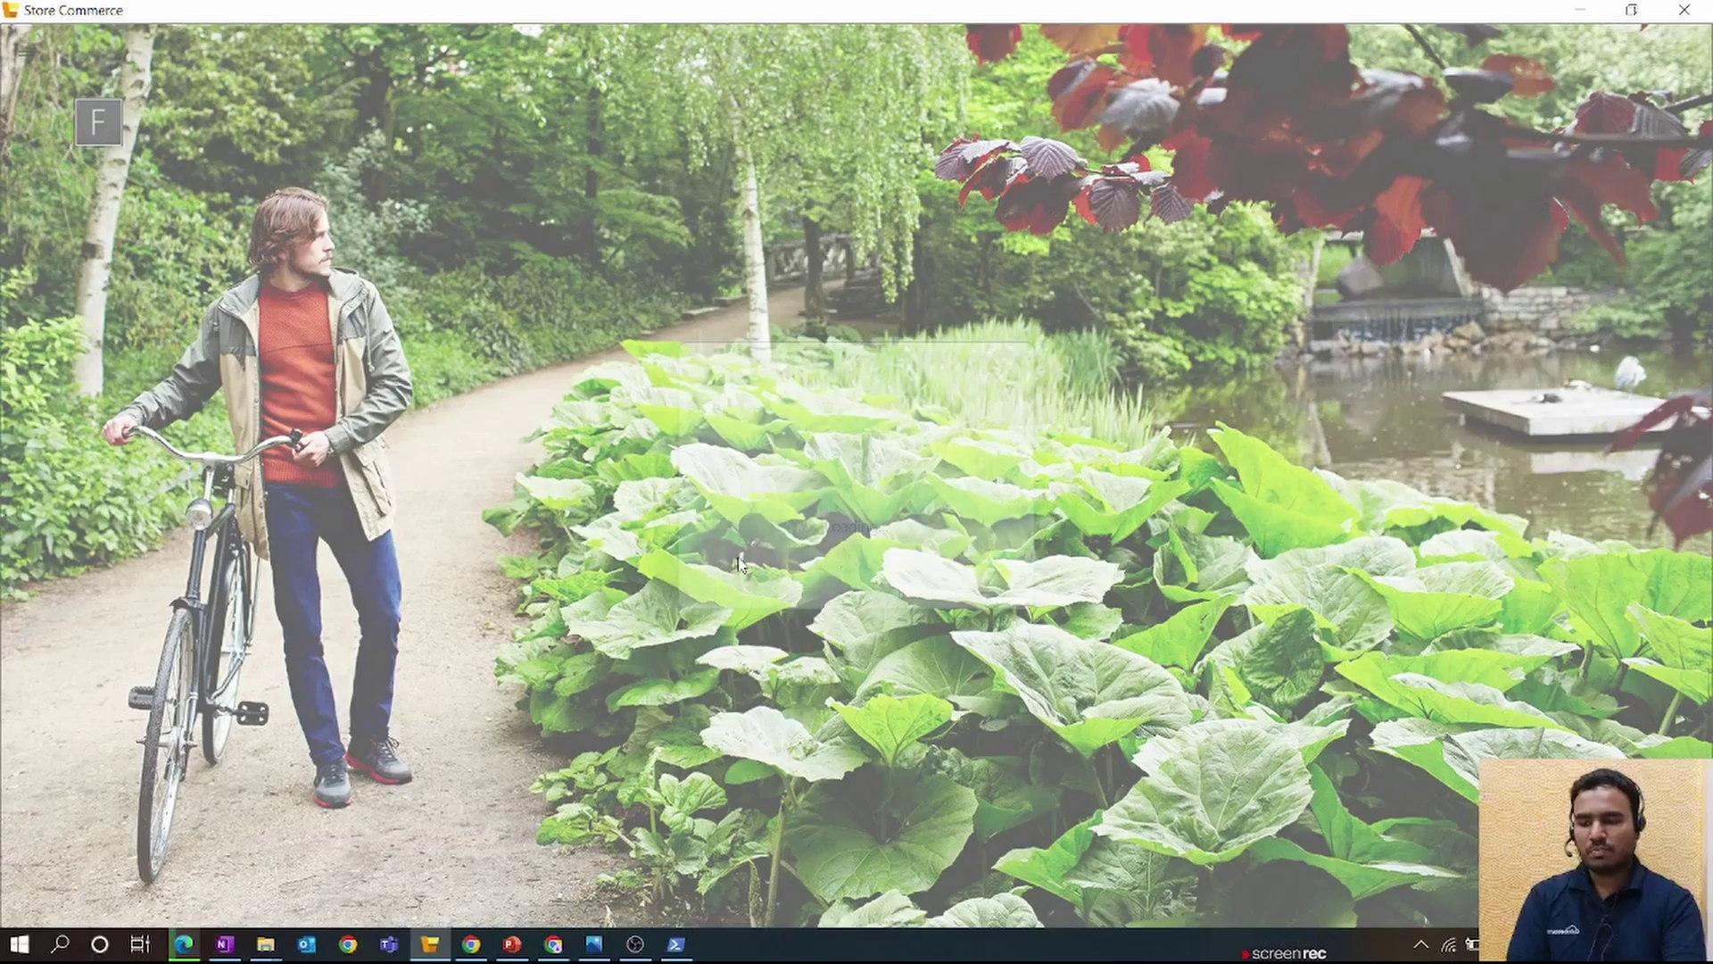
left_click(1443, 172)
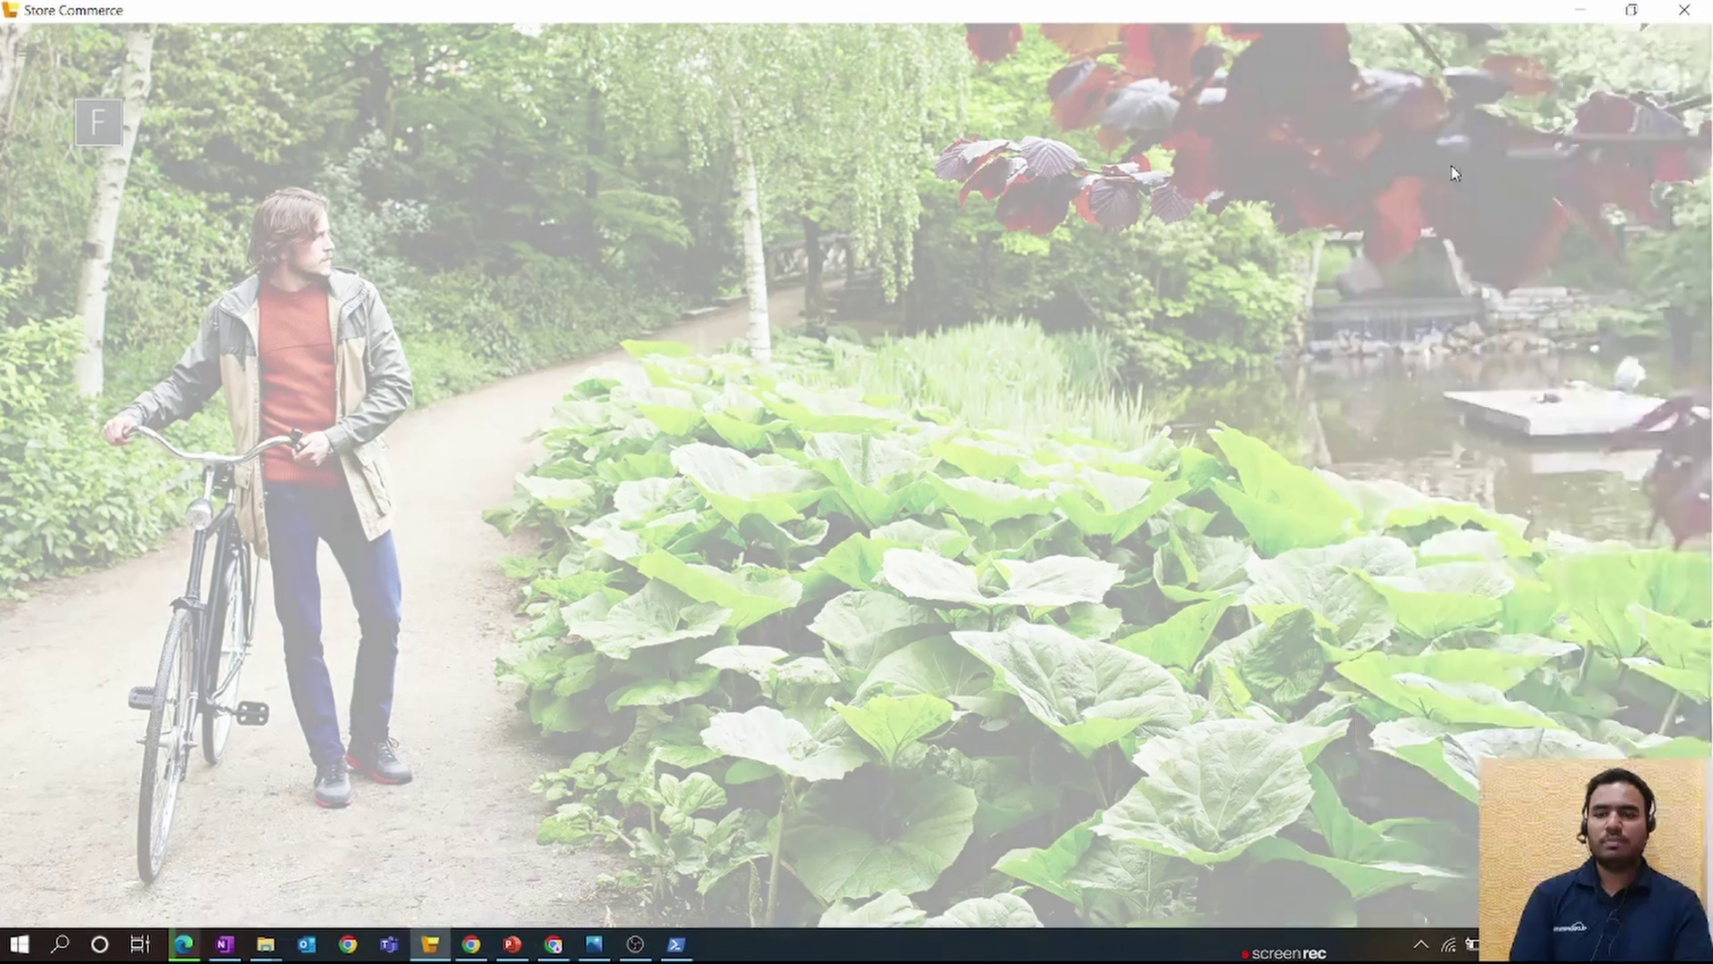
left_click(1477, 174)
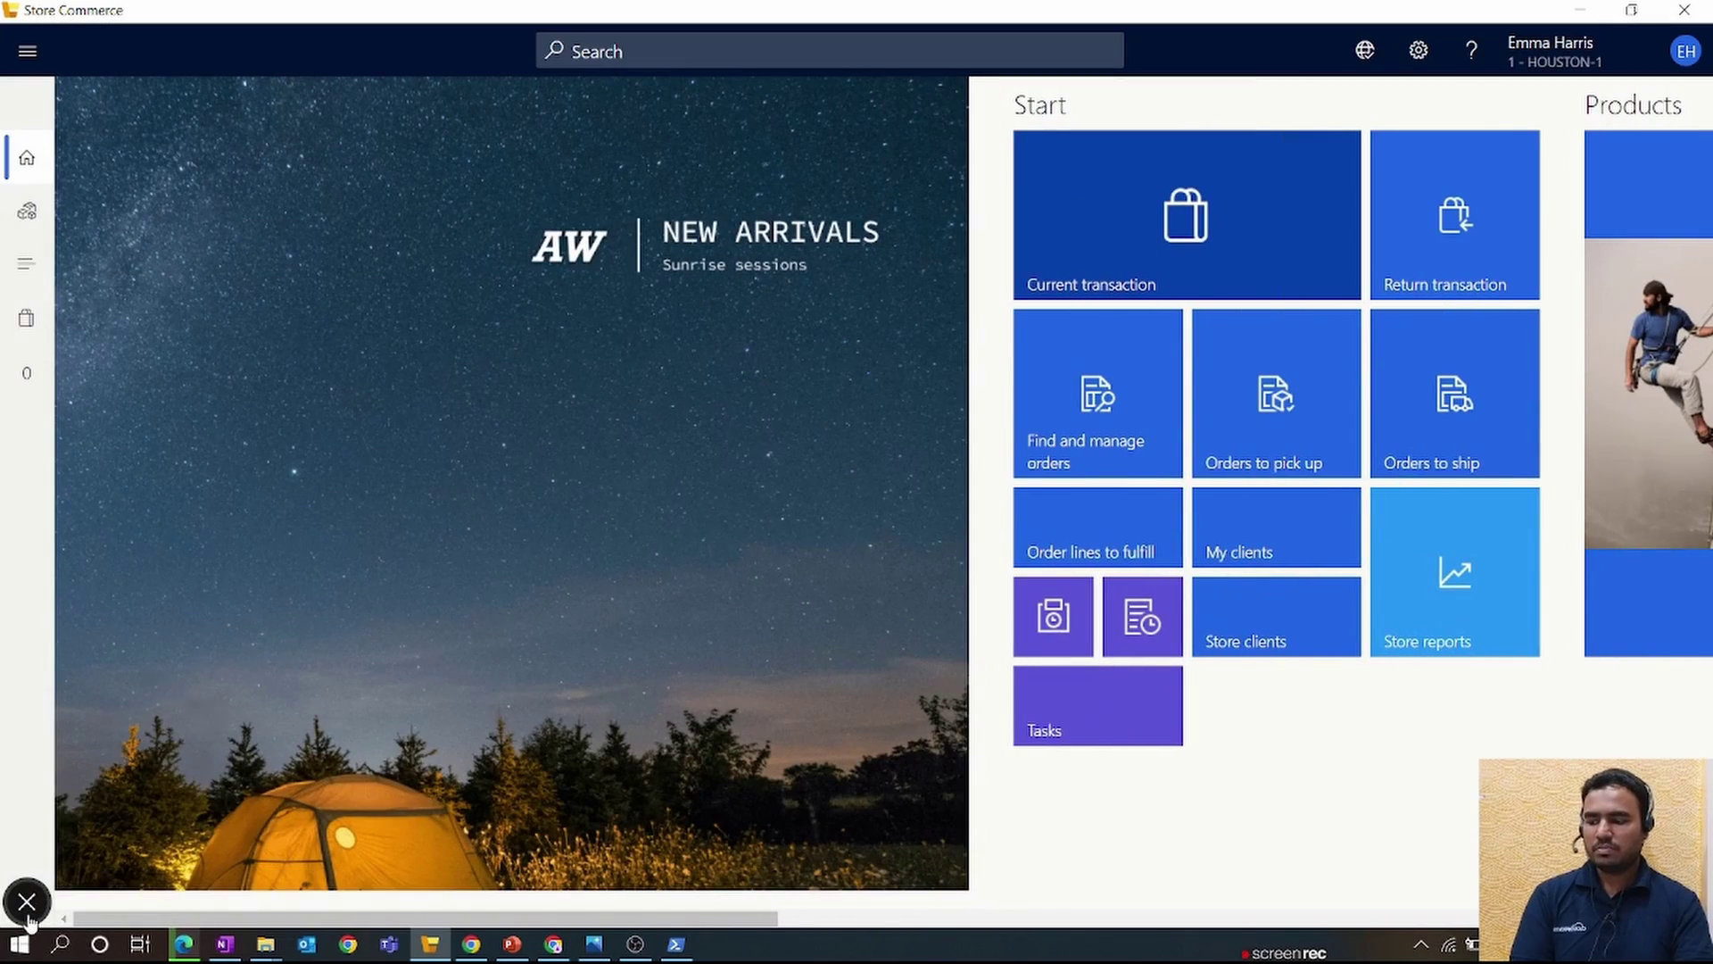
- Dismiss the home popup and check the database connection status
left_click(26, 901)
scroll(306, 871, "right", 10)
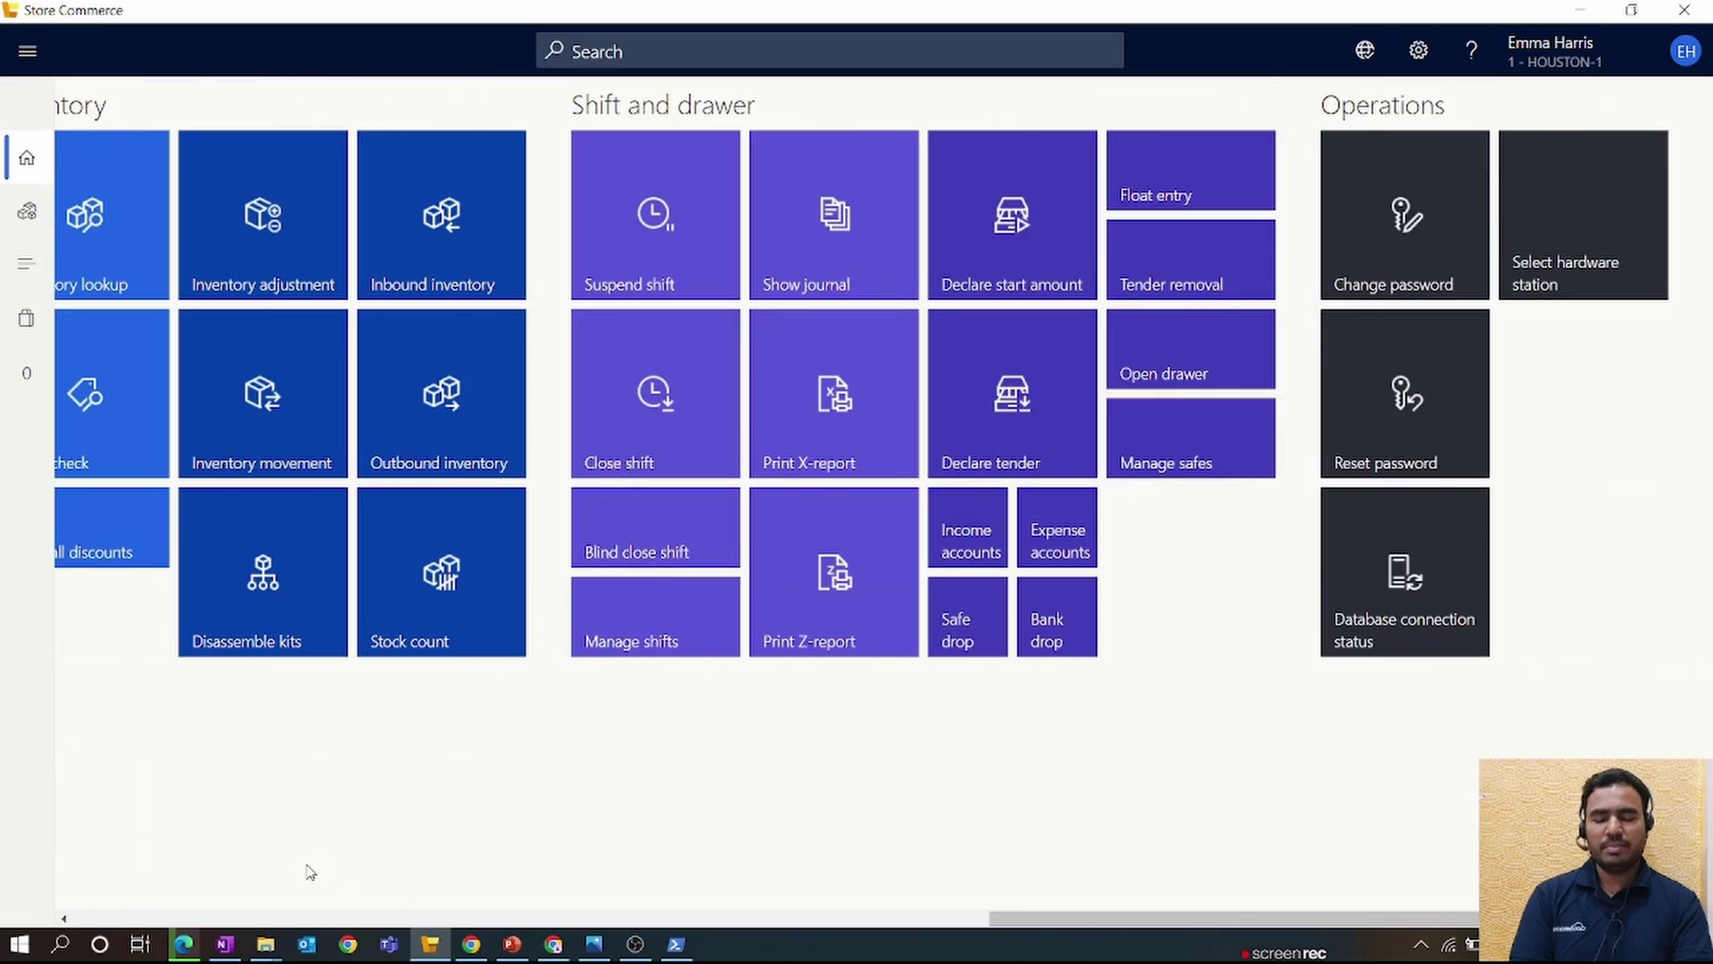
scroll(306, 871, "left", 10)
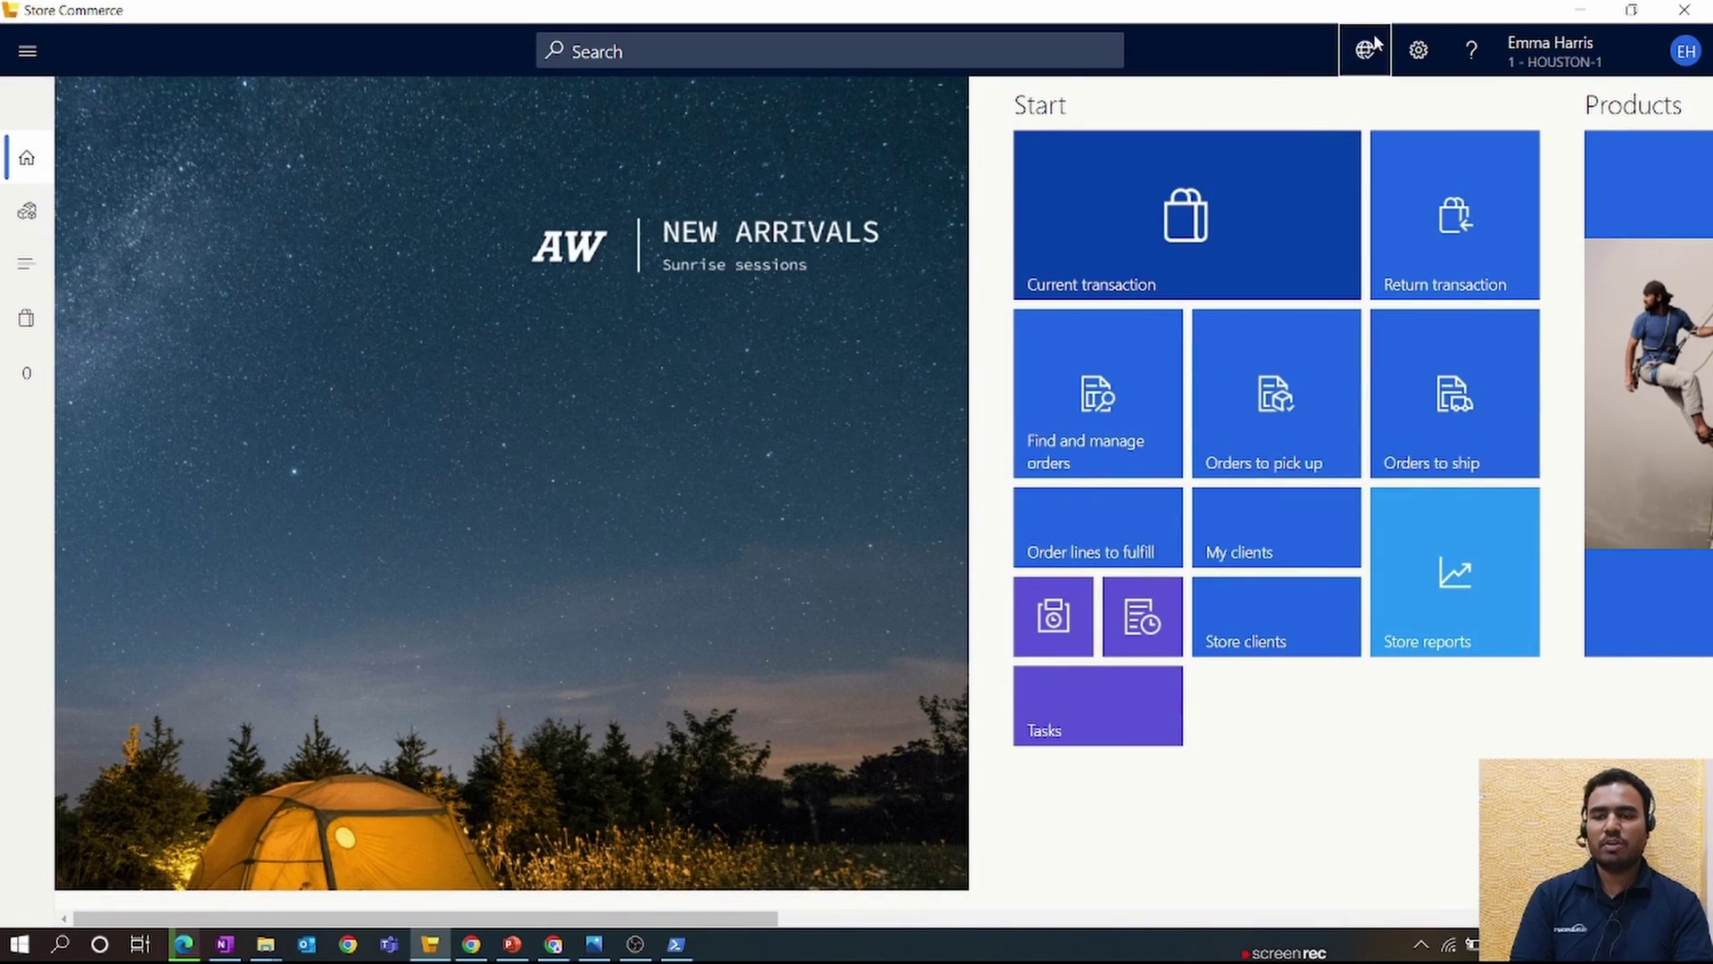
left_click(1366, 49)
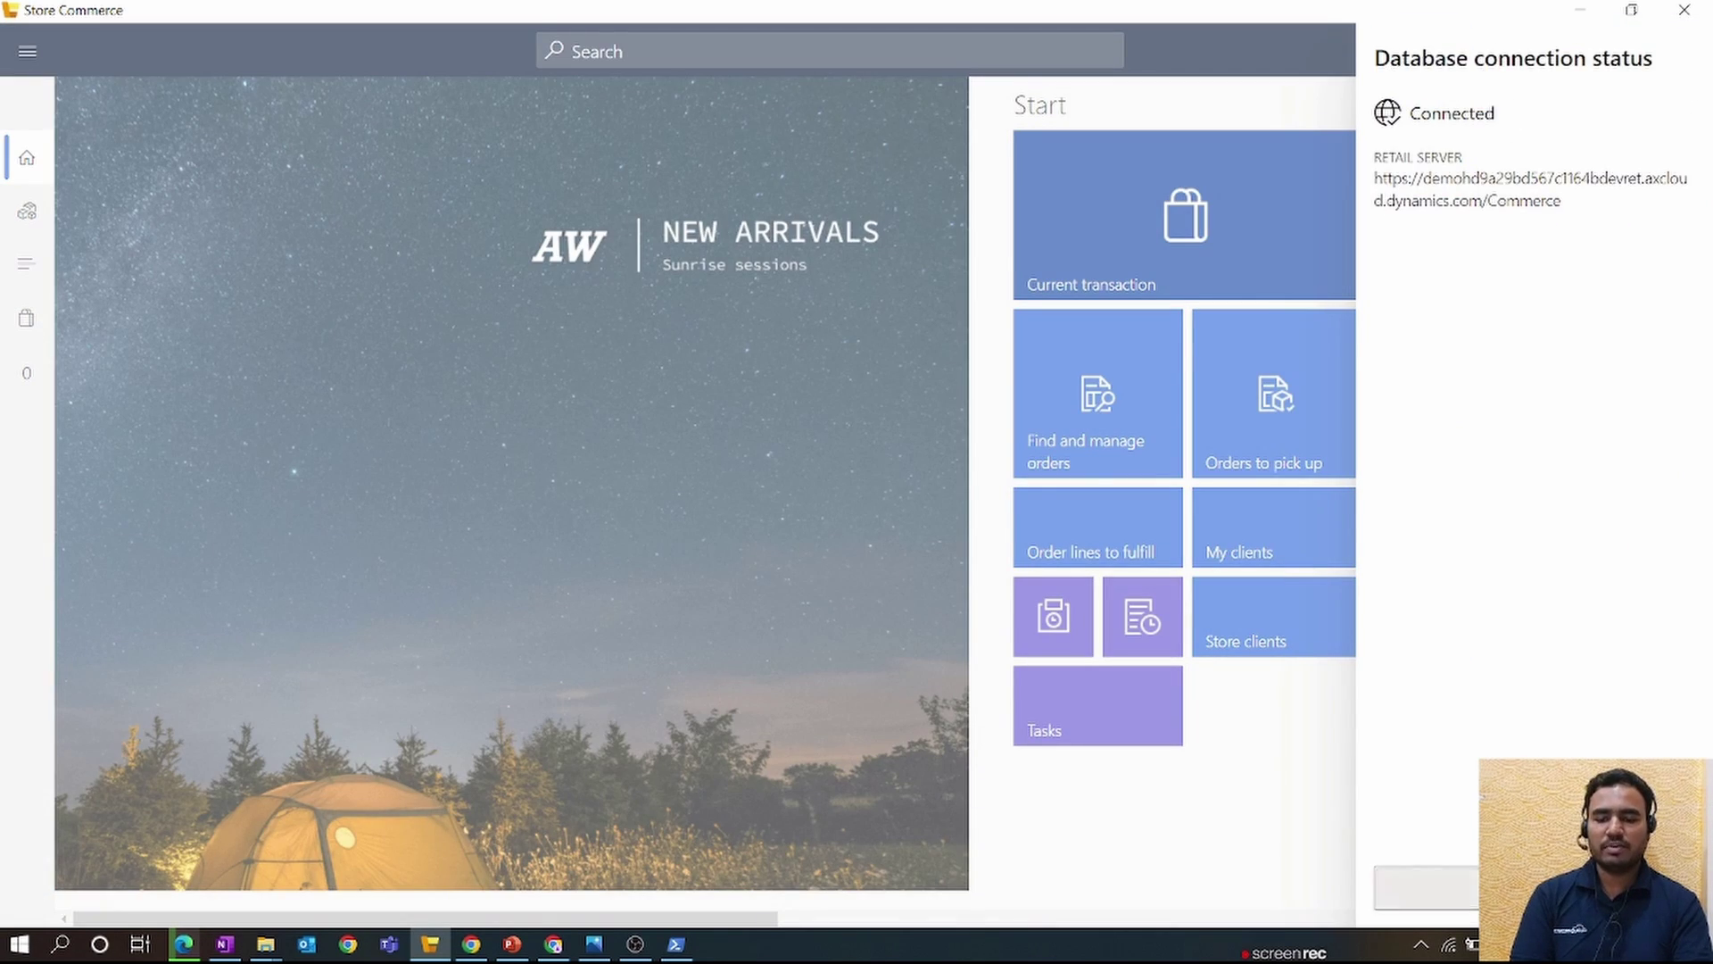
key("Escape")
- Review the device settings, then check and close hardware station selection
left_click(1419, 50)
scroll(1010, 288, "right", 5)
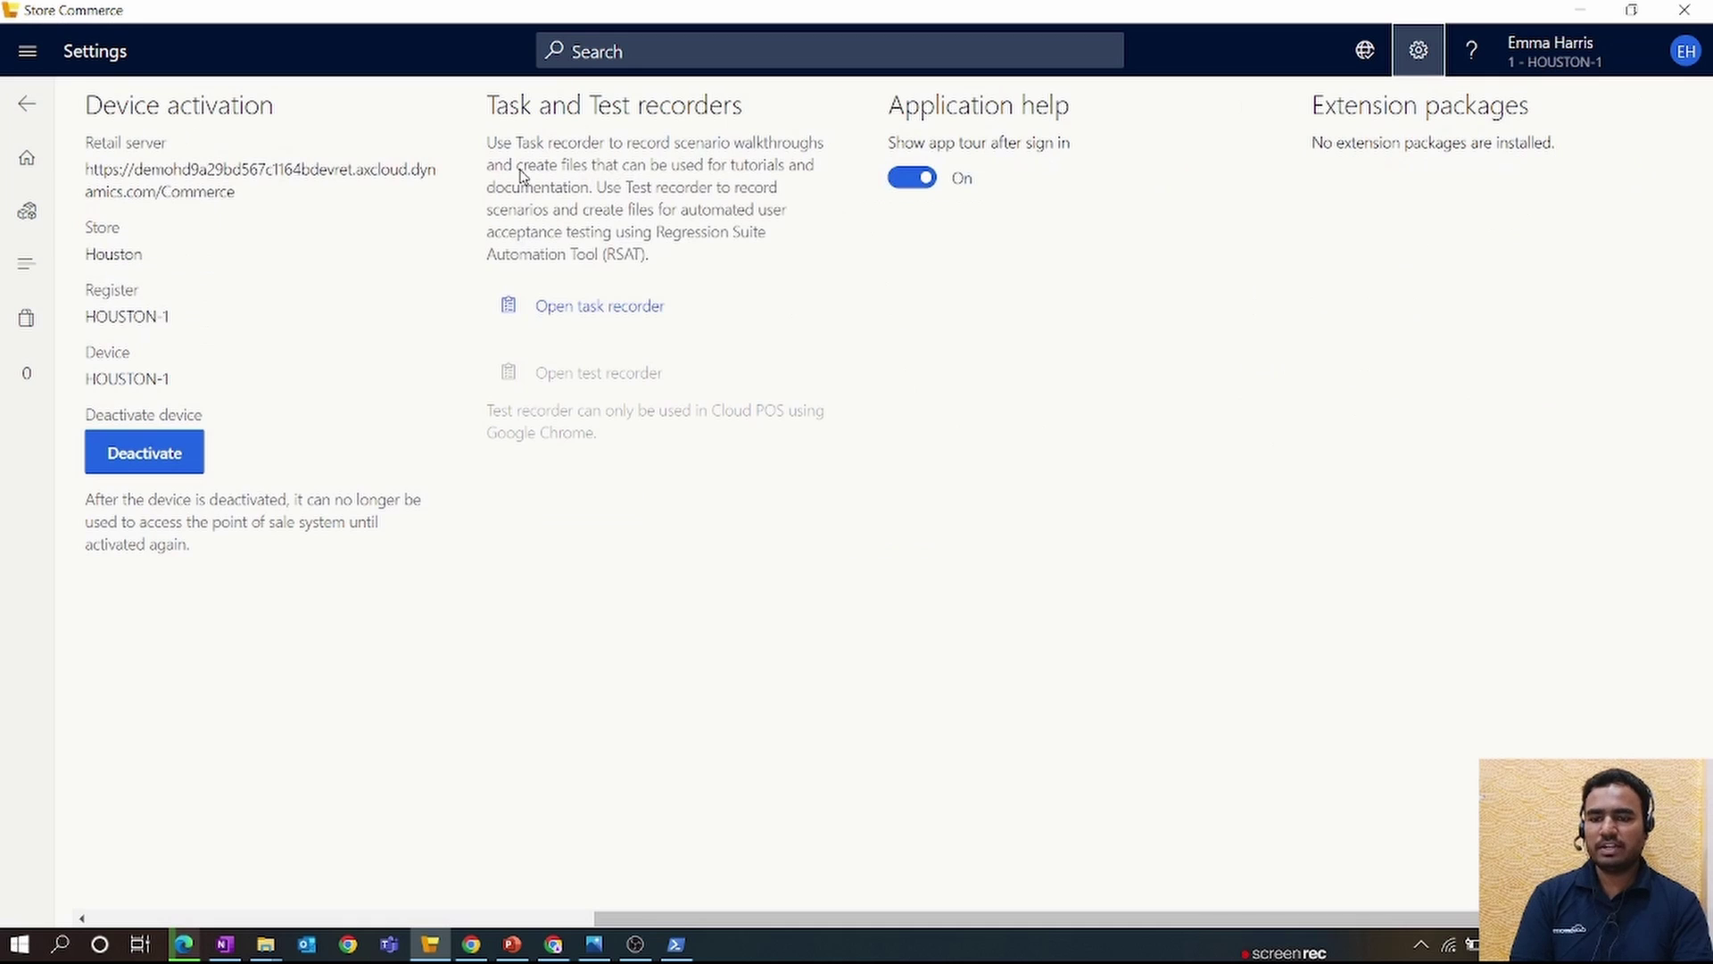
left_click(27, 157)
scroll(1533, 176, "right", 10)
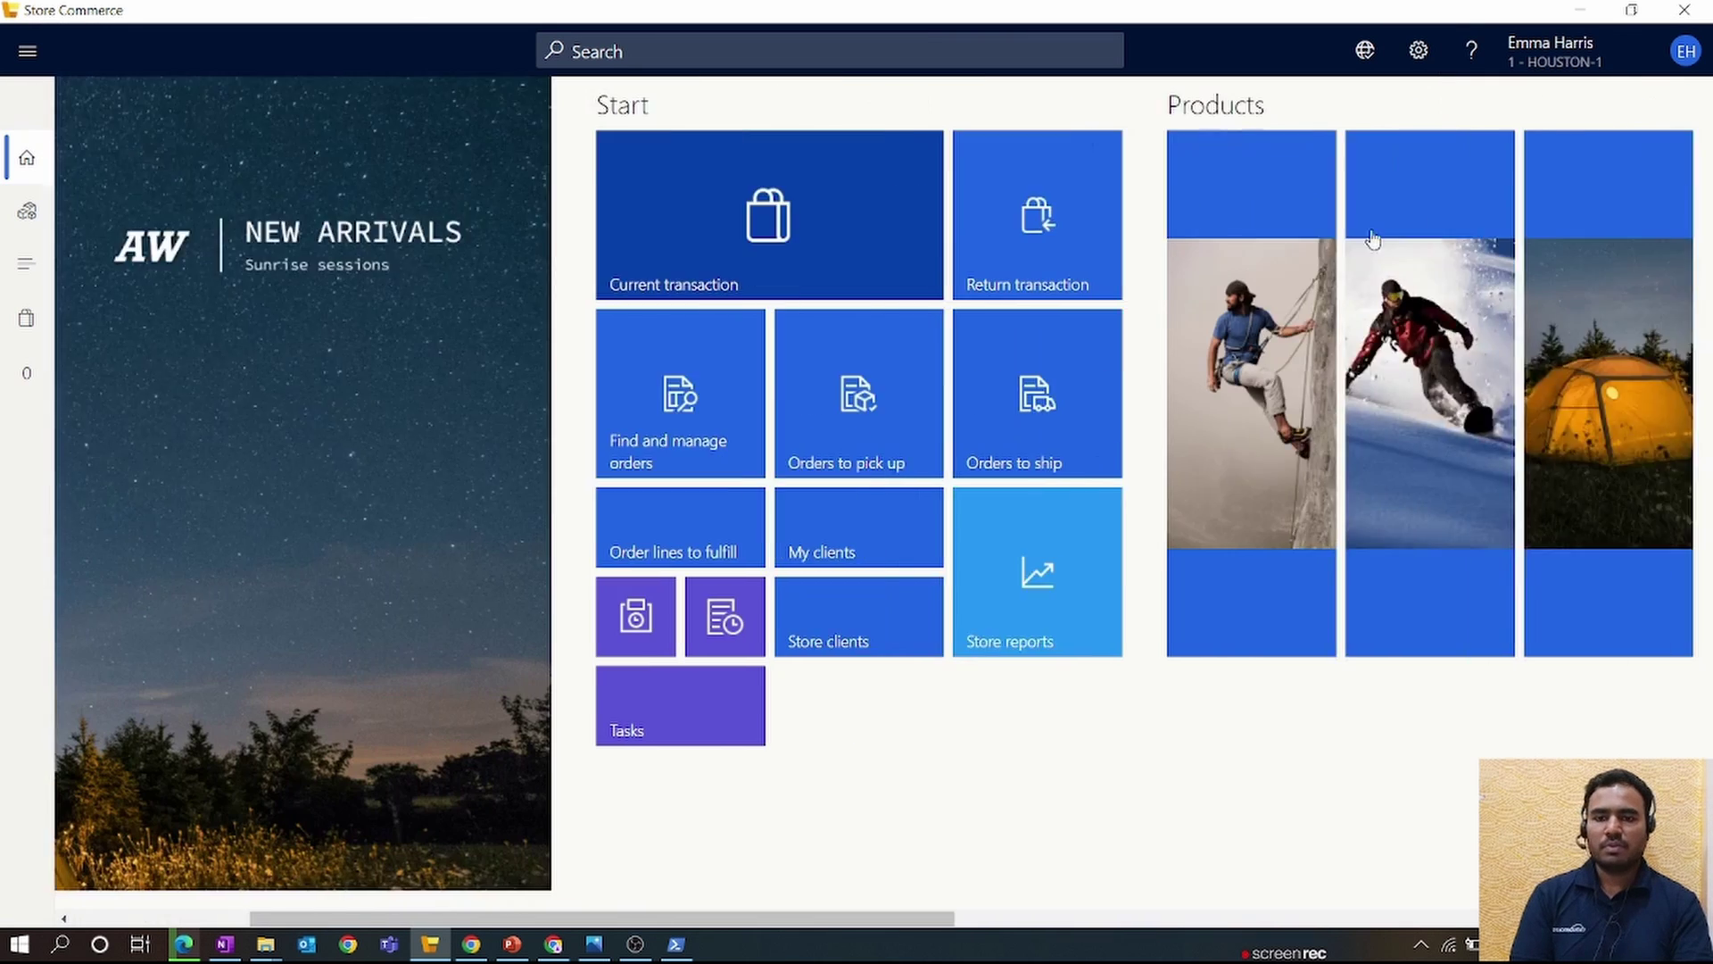
scroll(1532, 175, "right", 5)
left_click(1566, 206)
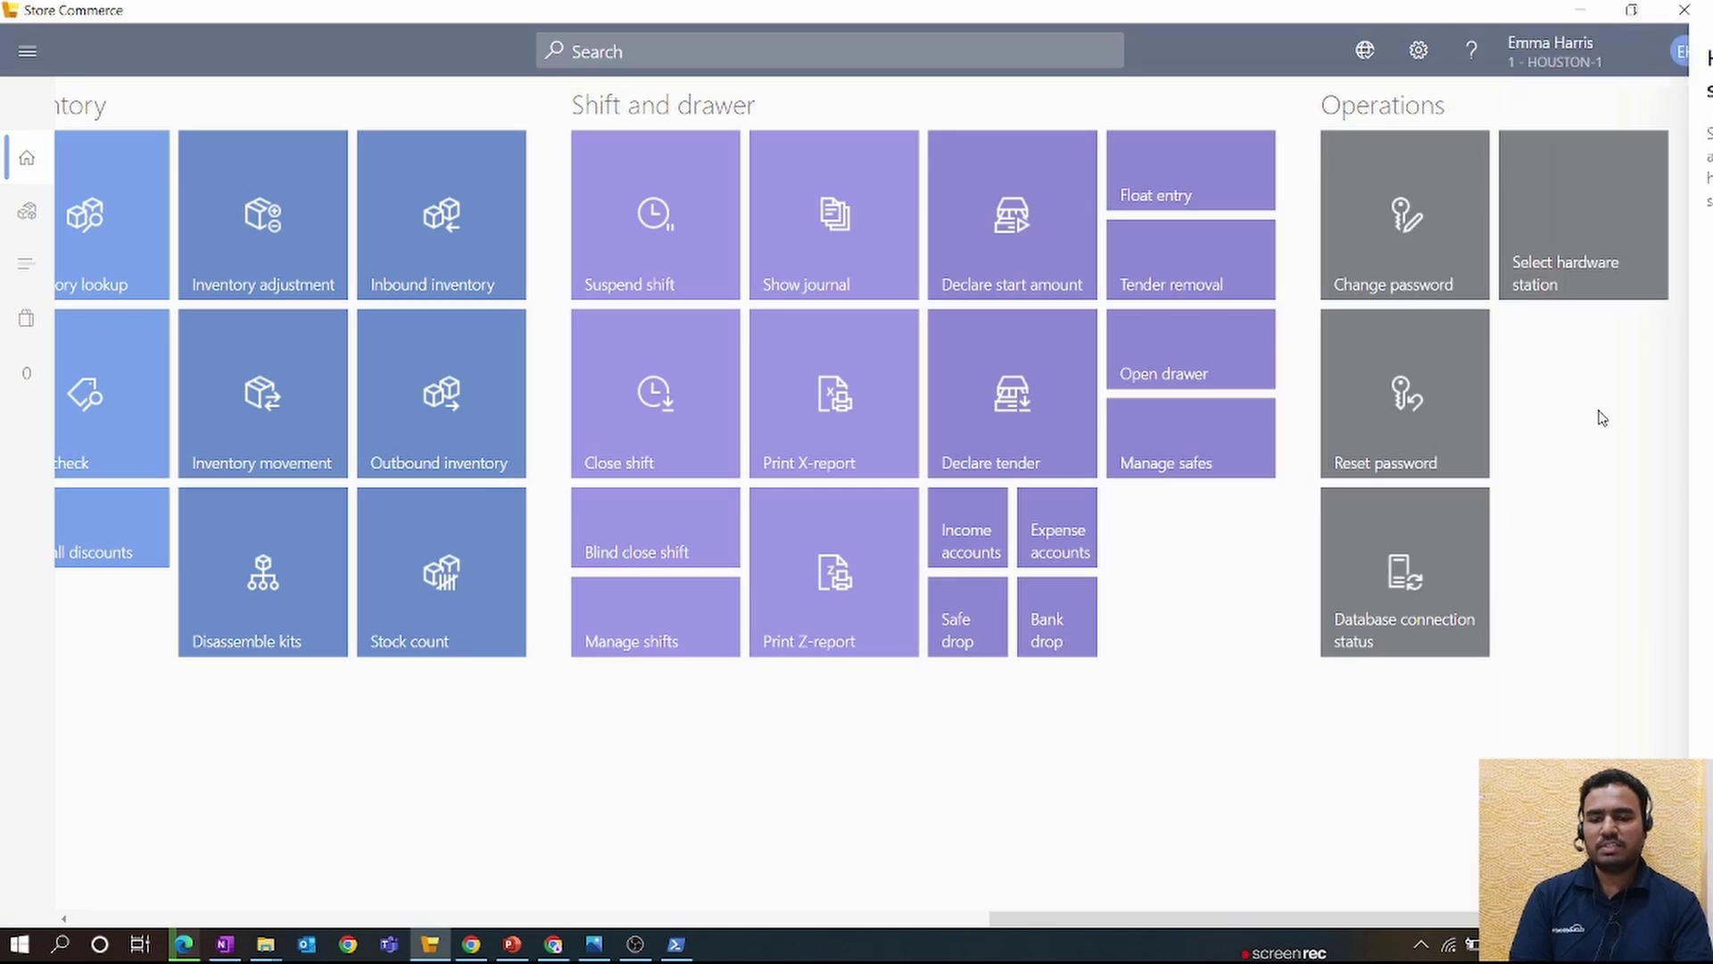
left_click(1428, 888)
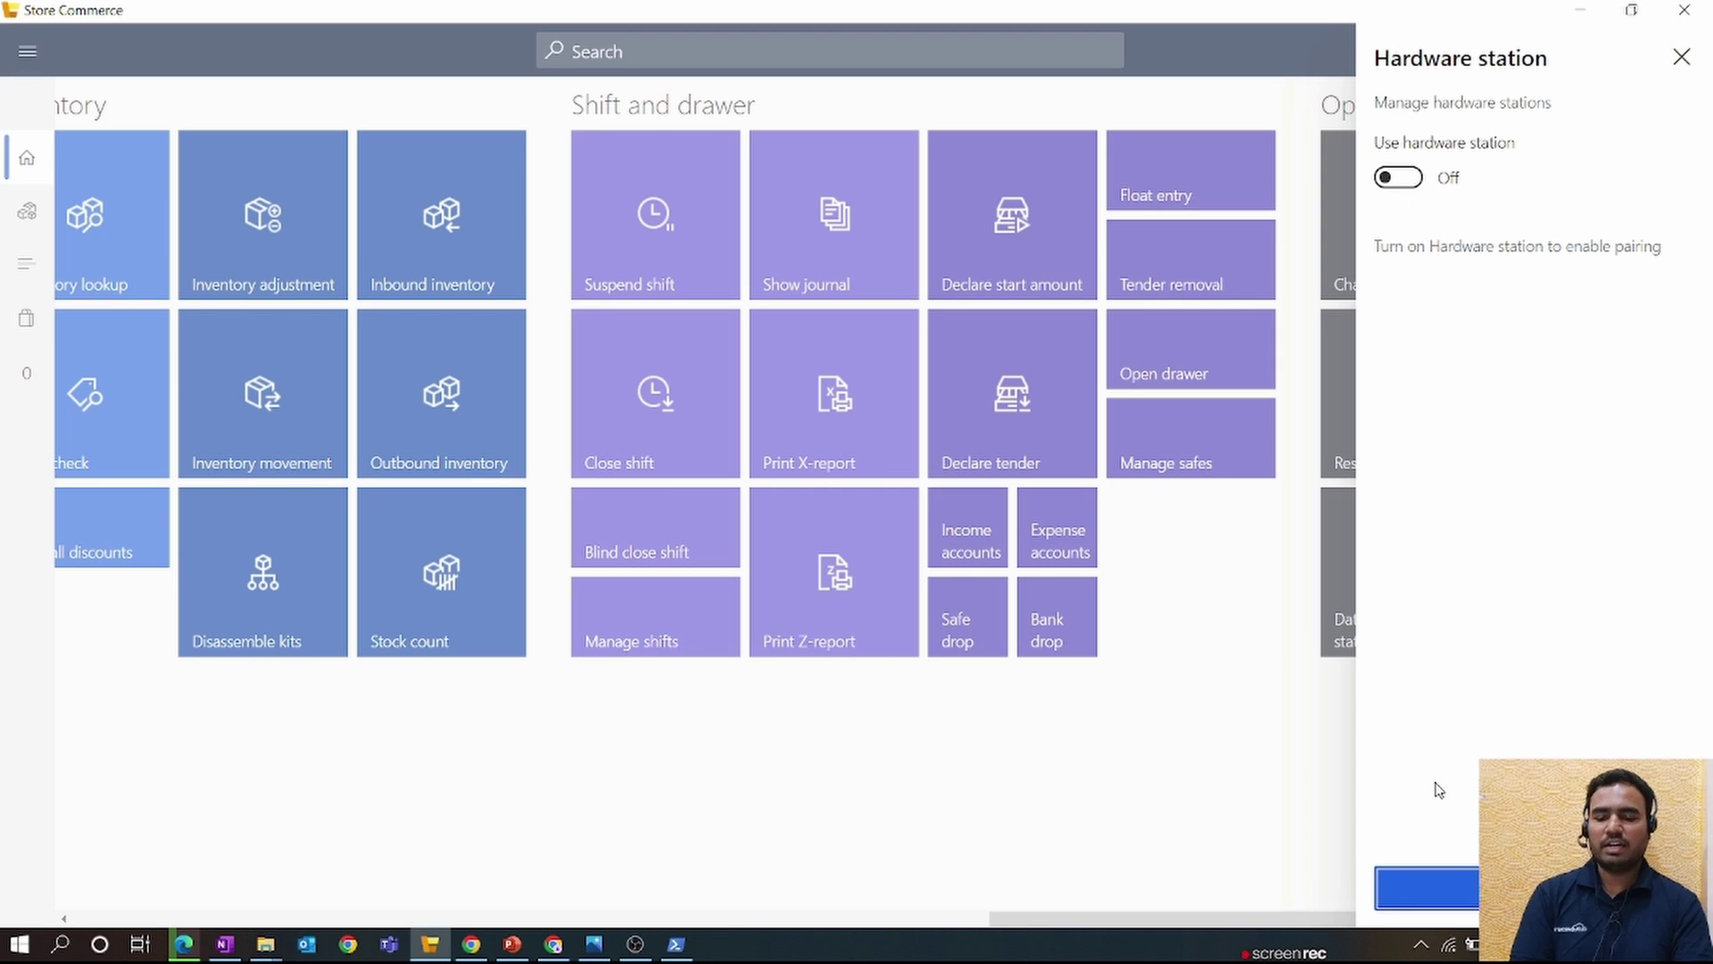
left_click(1437, 888)
- Log the operator off Store Commerce
scroll(1209, 372, "left", 5)
scroll(1152, 393, "left", 5)
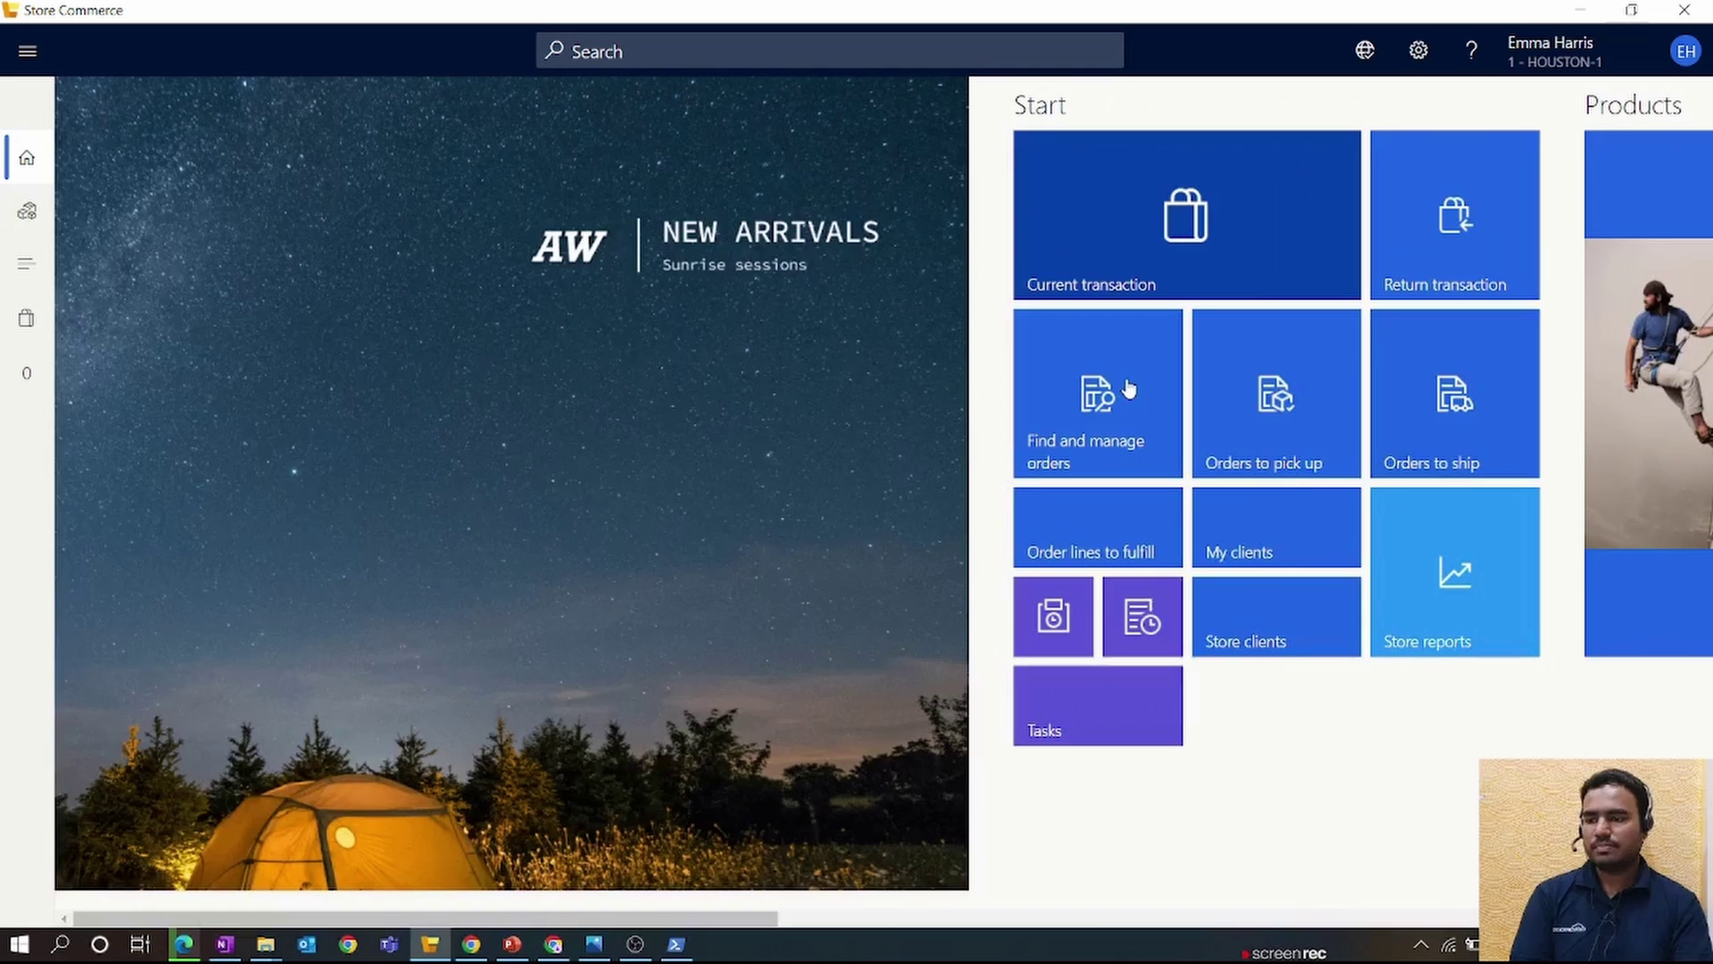
left_click(1553, 51)
left_click(1557, 140)
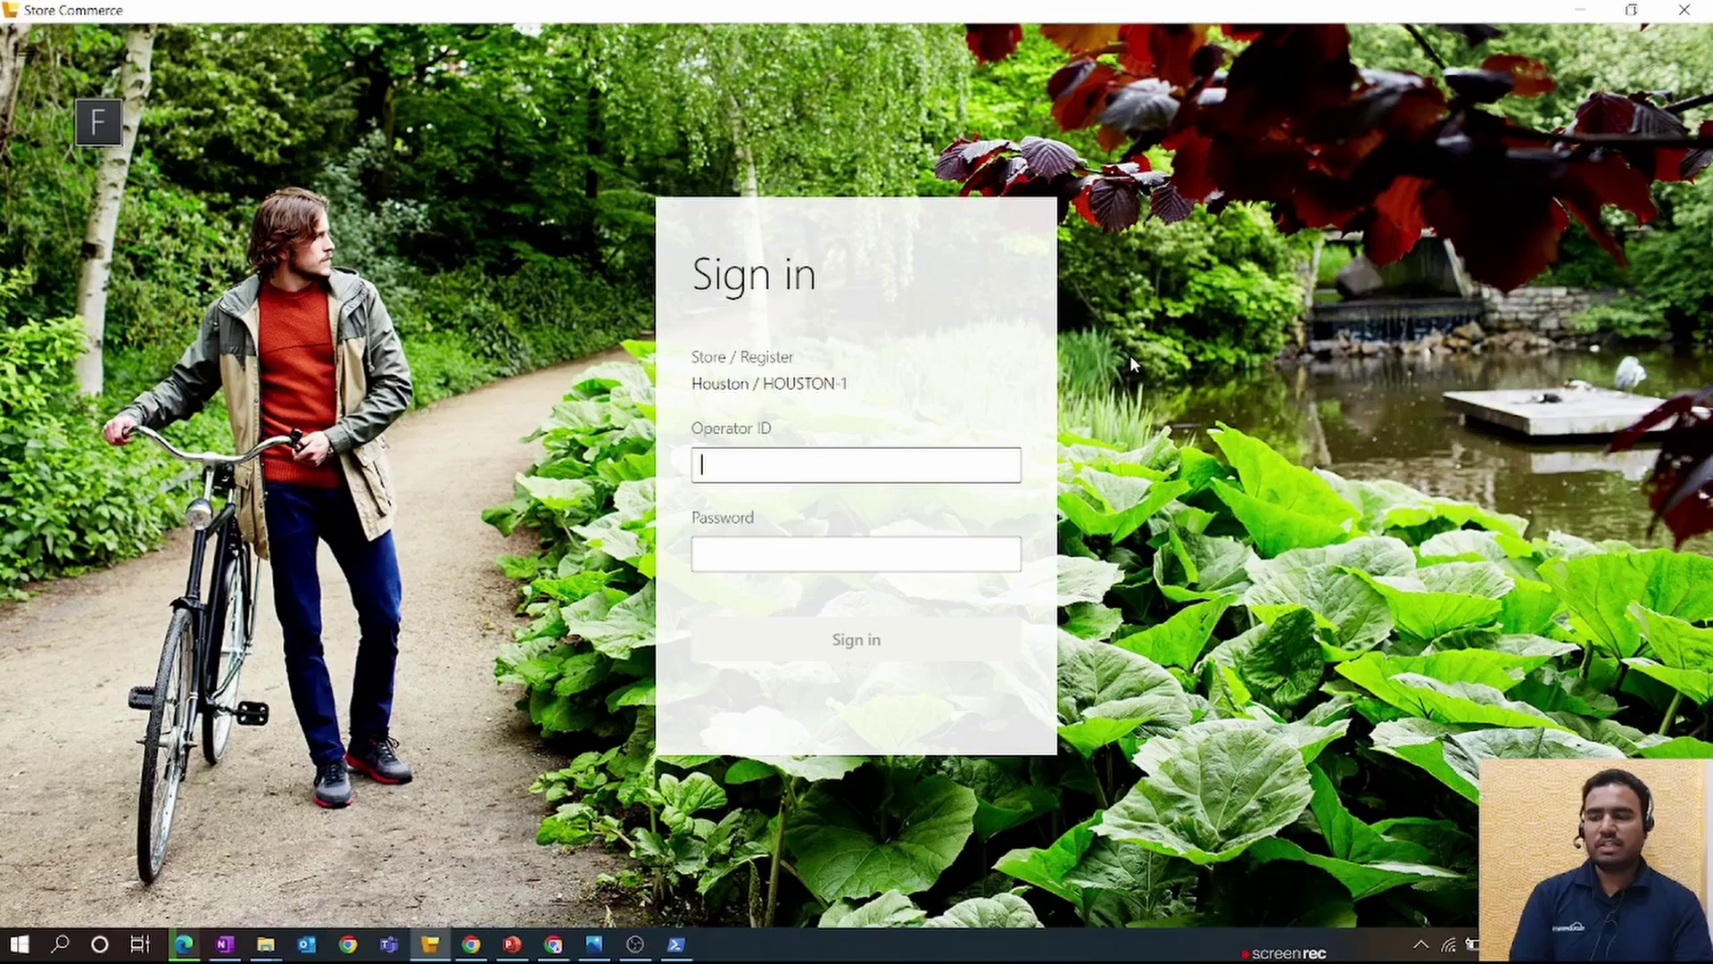